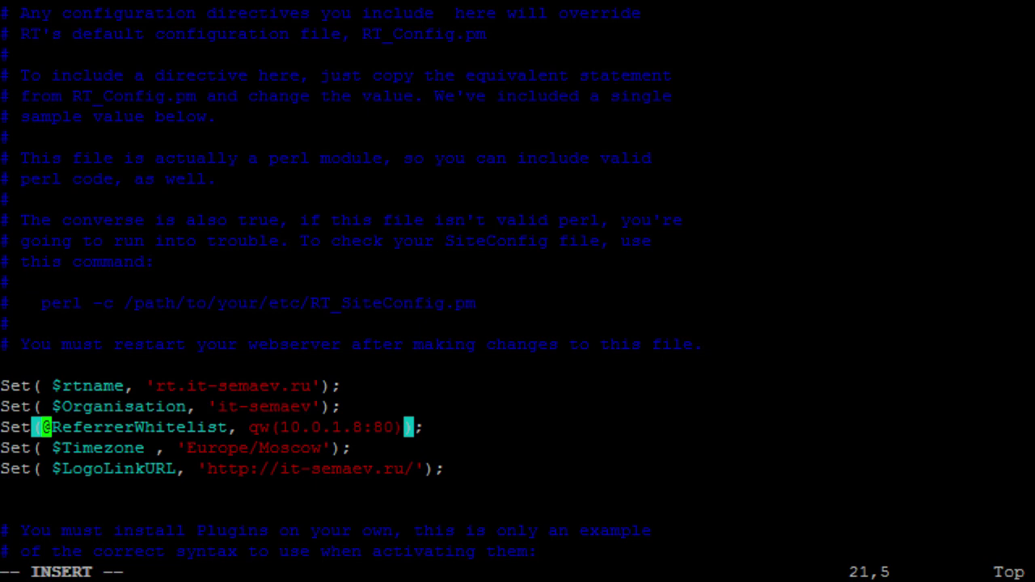
- Review the Europe/Moscow time zone line, then write RT_SiteConfig.pm and quit vi with :wq
{"action": "key", "text": "Down"}
{"action": "key", "text": "Right"}
{"action": "key", "text": "Right"}
{"action": "key", "text": "Right"}
{"action": "key", "text": "Right"}
{"action": "key", "text": "Right"}
{"action": "key", "text": "Right"}
{"action": "key", "text": "Right"}
{"action": "key", "text": "Right"}
{"action": "key", "text": "Right"}
{"action": "key", "text": "Right"}
{"action": "key", "text": "Right"}
{"action": "key", "text": "Right"}
{"action": "key", "text": "Right"}
{"action": "key", "text": "Right"}
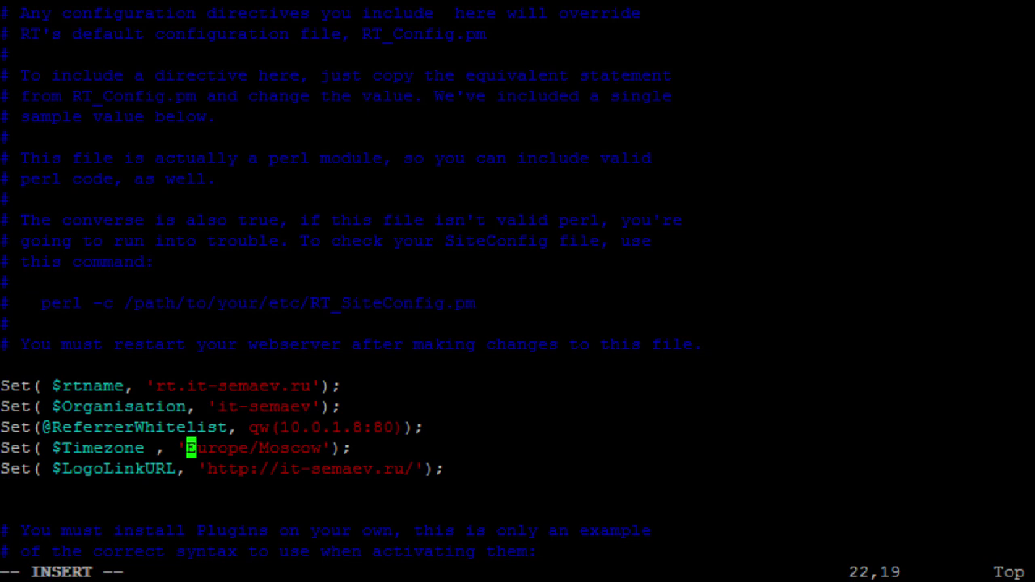
{"action": "key", "text": "Down"}
{"action": "key", "text": "Down"}
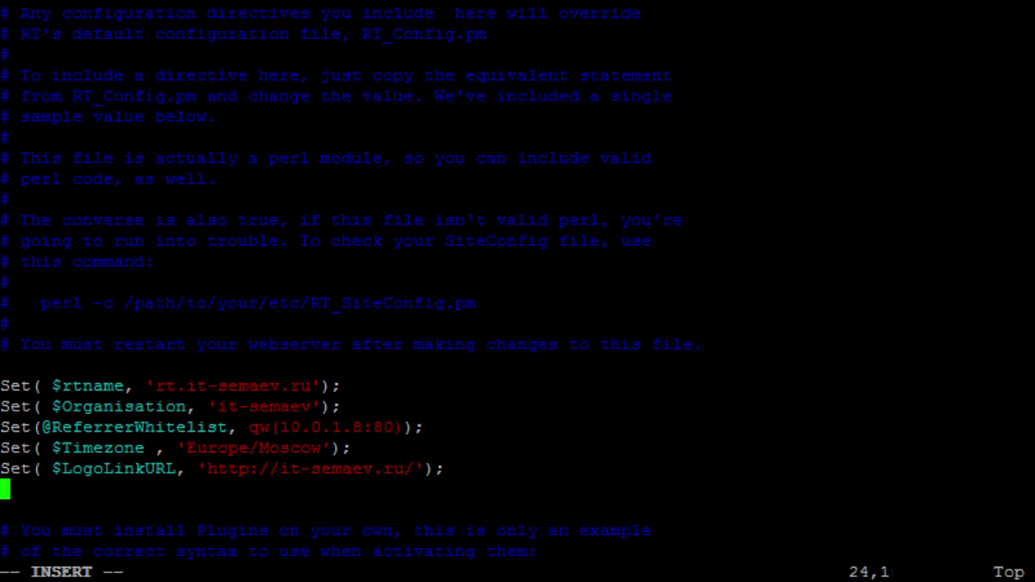
{"action": "key", "text": "Up"}
{"action": "key", "text": "Up"}
{"action": "key", "text": "Up"}
{"action": "key", "text": "Up"}
{"action": "key", "text": "Up"}
{"action": "key", "text": "Down"}
{"action": "key", "text": "Down"}
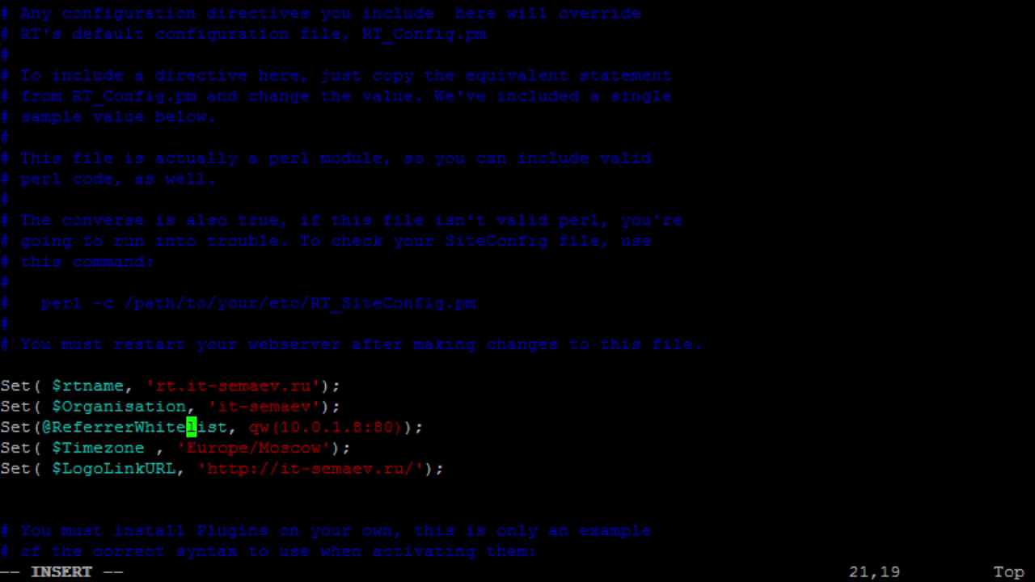
{"action": "key", "text": "Down"}
{"action": "key", "text": "Escape"}
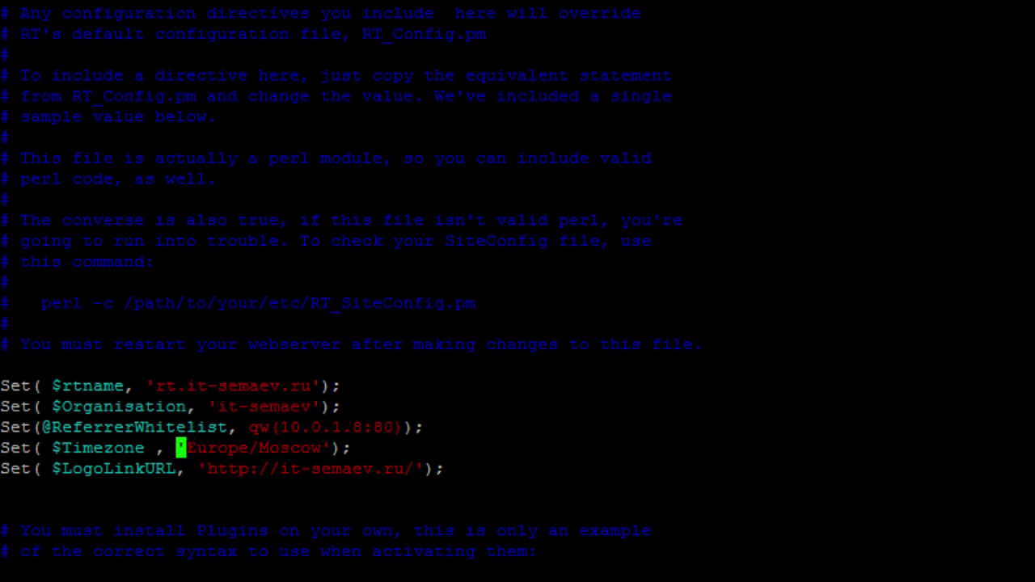
{"action": "type", "text": ":wq"}
{"action": "key", "text": "Return"}
{"action": "key", "text": "Return"}
{"action": "key", "text": "Return"}
- Run 'sudo service apache2 restart' at the shell prompt
{"action": "type", "text": "s"}
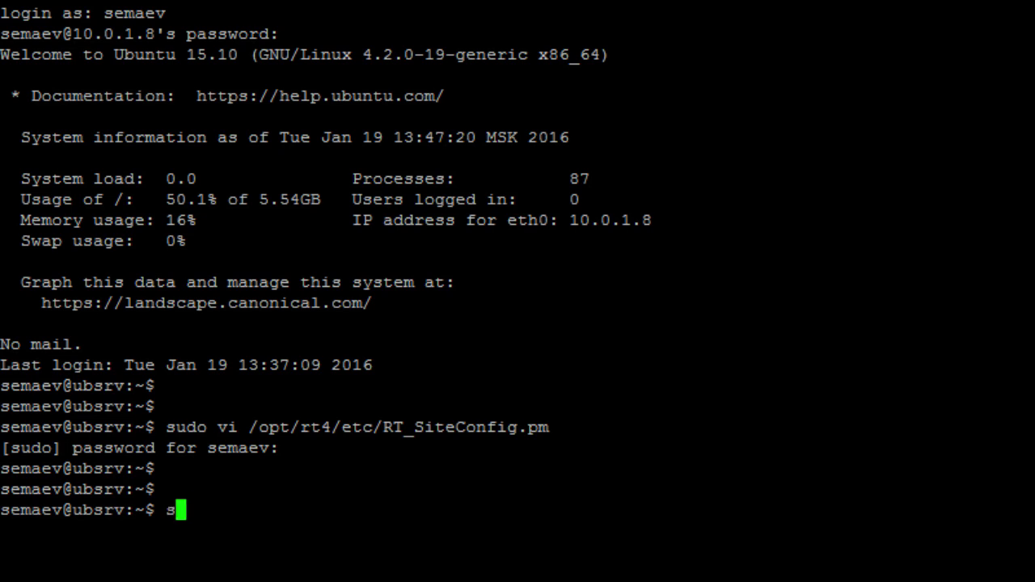
{"action": "type", "text": "udo servic"}
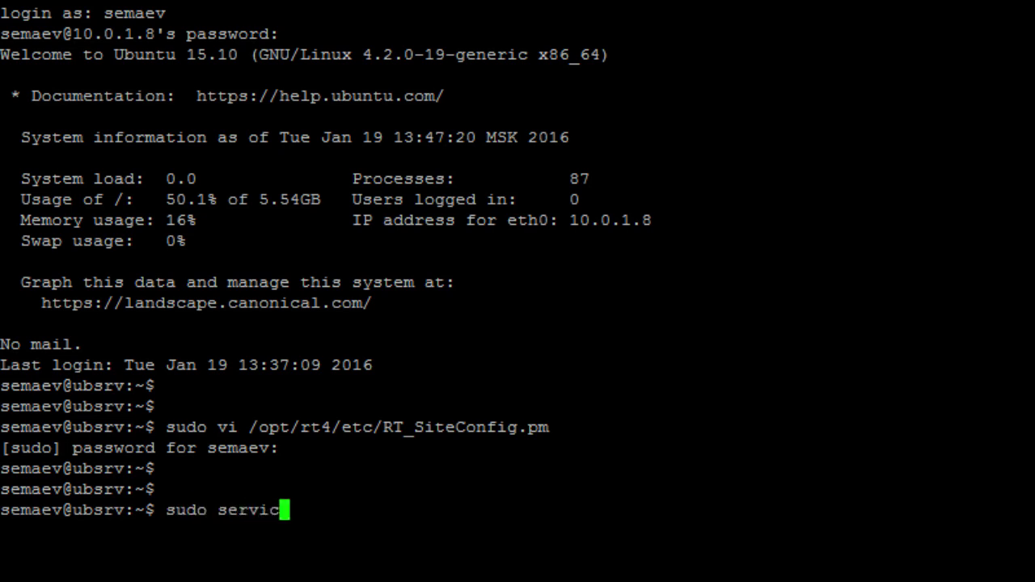
{"action": "type", "text": "e apache2 restart"}
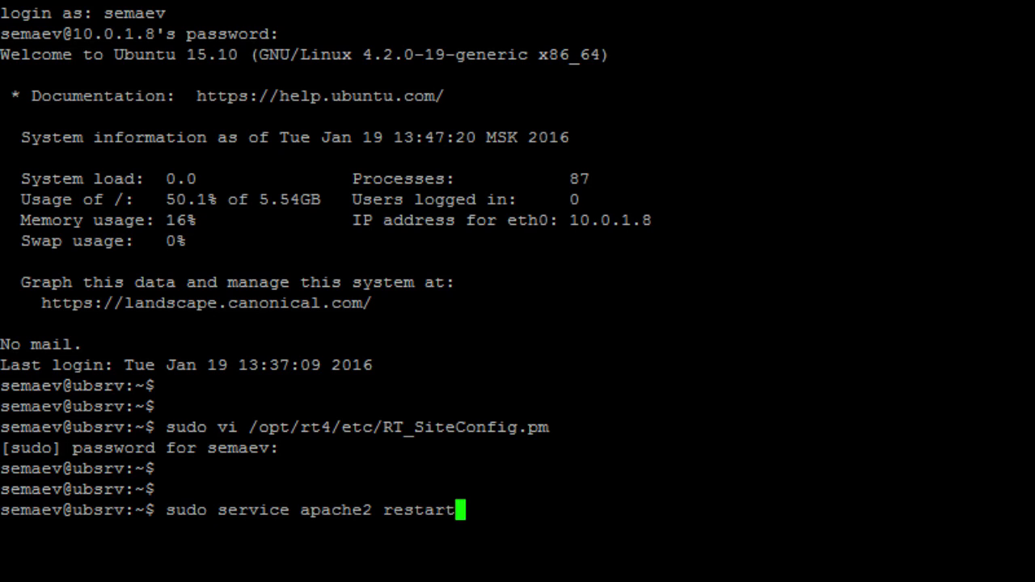
{"action": "key", "text": "Return"}
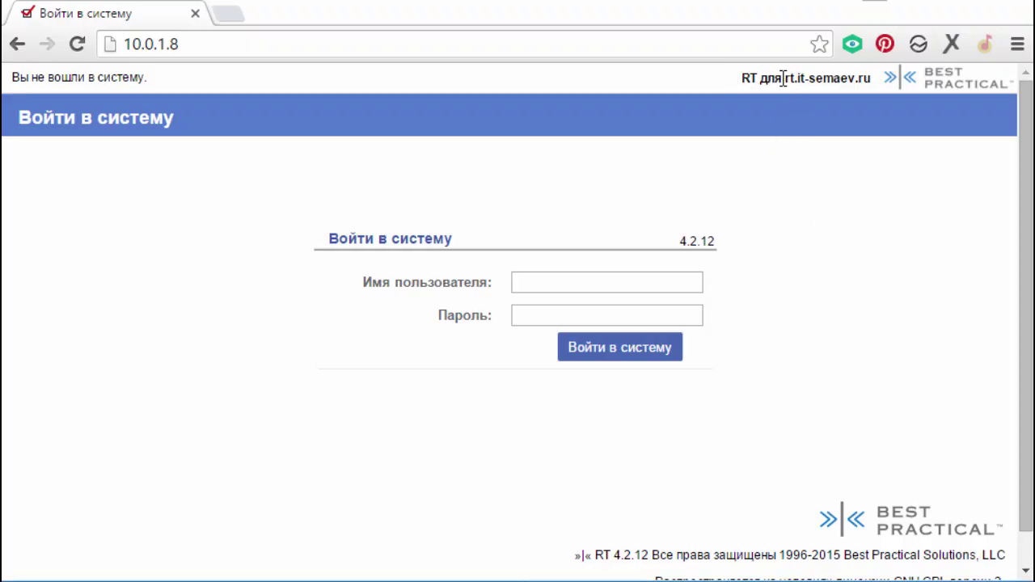
- Open the Best Practical logo link in a new tab, then close that tab
{"action": "right_click", "coordinate": [955, 85]}
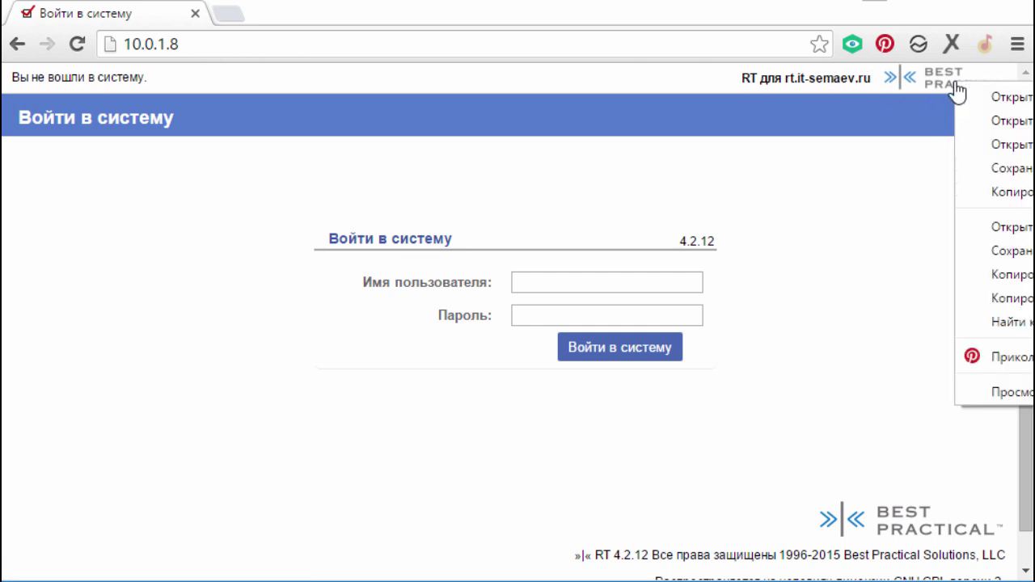
{"action": "left_click", "coordinate": [1021, 101]}
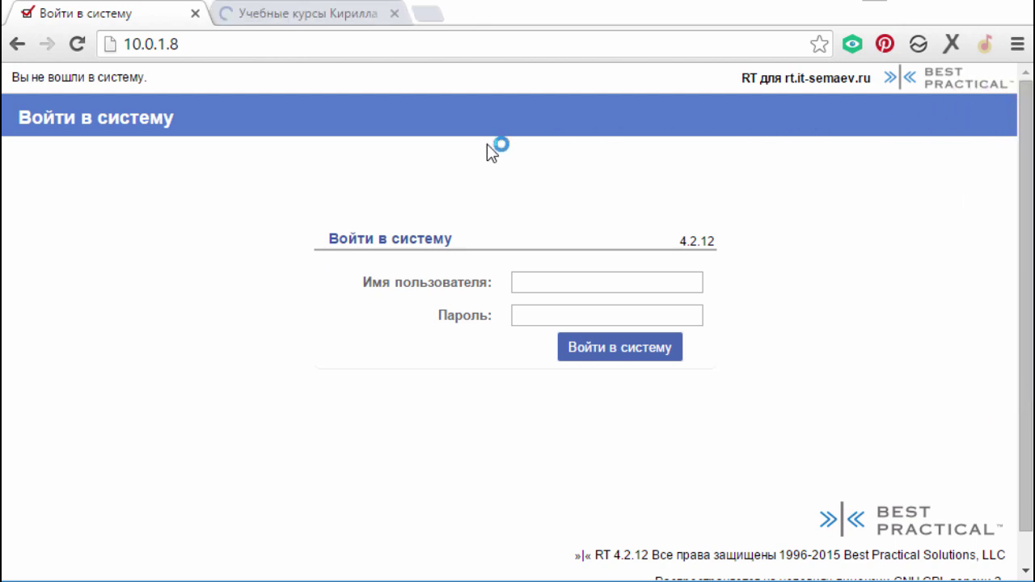
{"action": "left_click", "coordinate": [394, 14]}
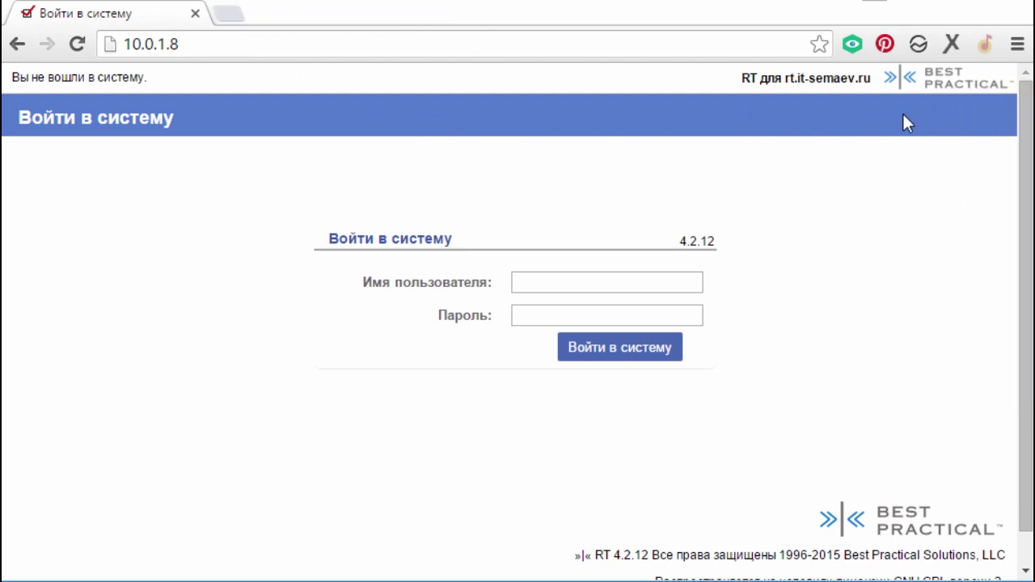
- Log in to RT as root with the account password
{"action": "left_click", "coordinate": [591, 275]}
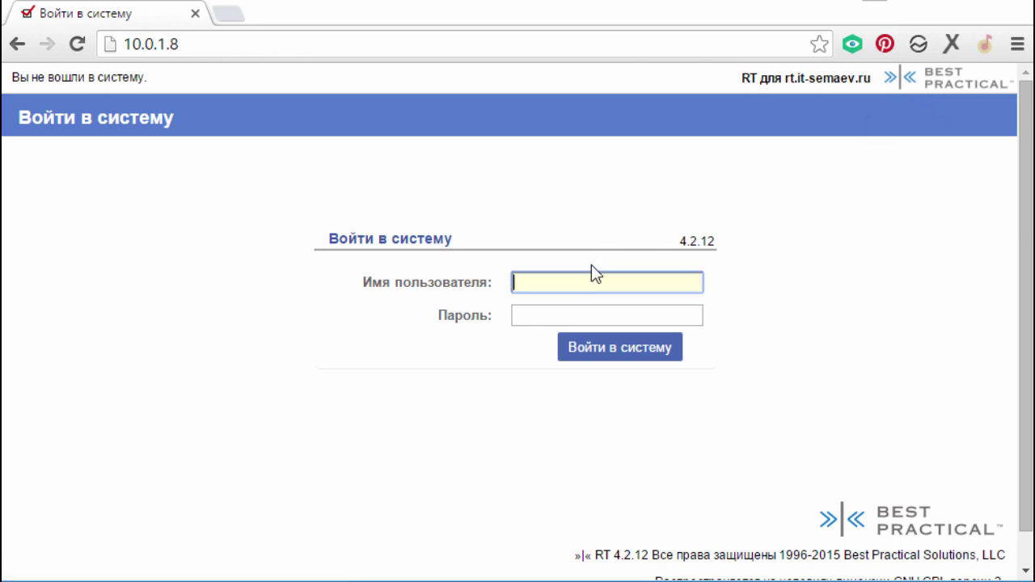
{"action": "type", "text": "root"}
{"action": "key", "text": "Tab"}
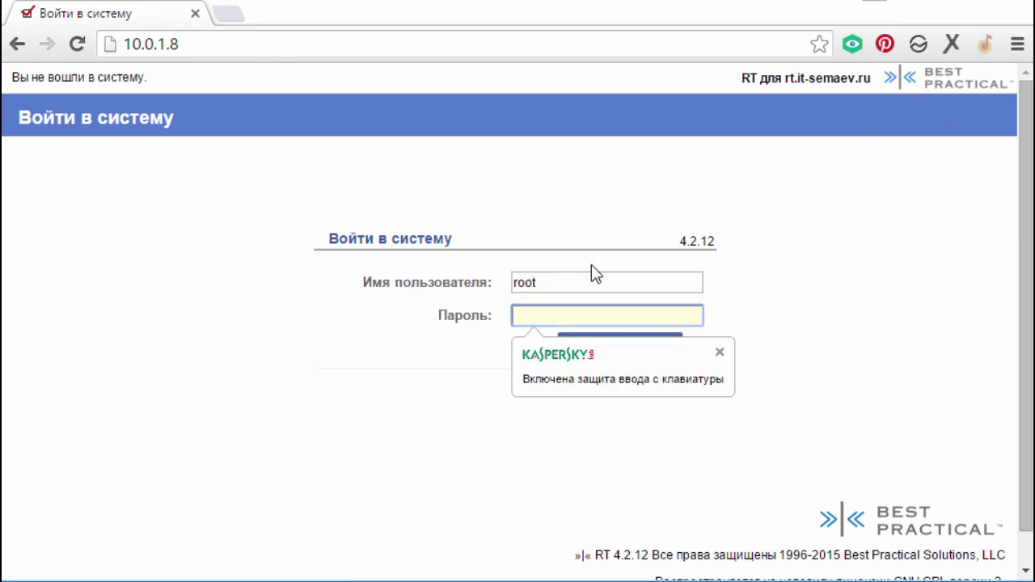
{"action": "type", "text": "password"}
{"action": "key", "text": "Return"}
{"action": "mouse_move", "coordinate": [555, 91]}
{"action": "mouse_move", "coordinate": [570, 112]}
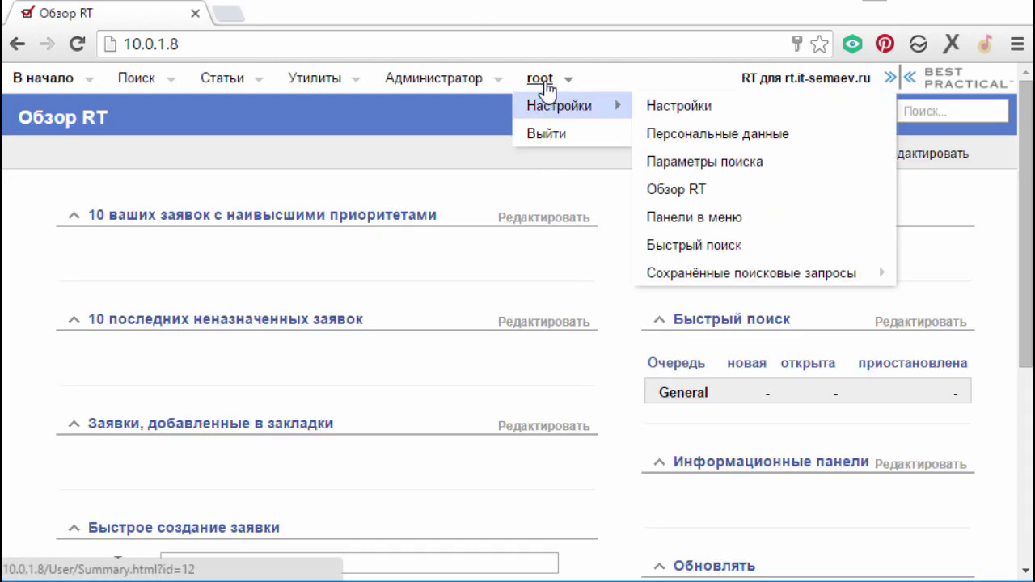
- On root's personal data preferences, attempt a password change with an incorrect current password
{"action": "left_click", "coordinate": [749, 143]}
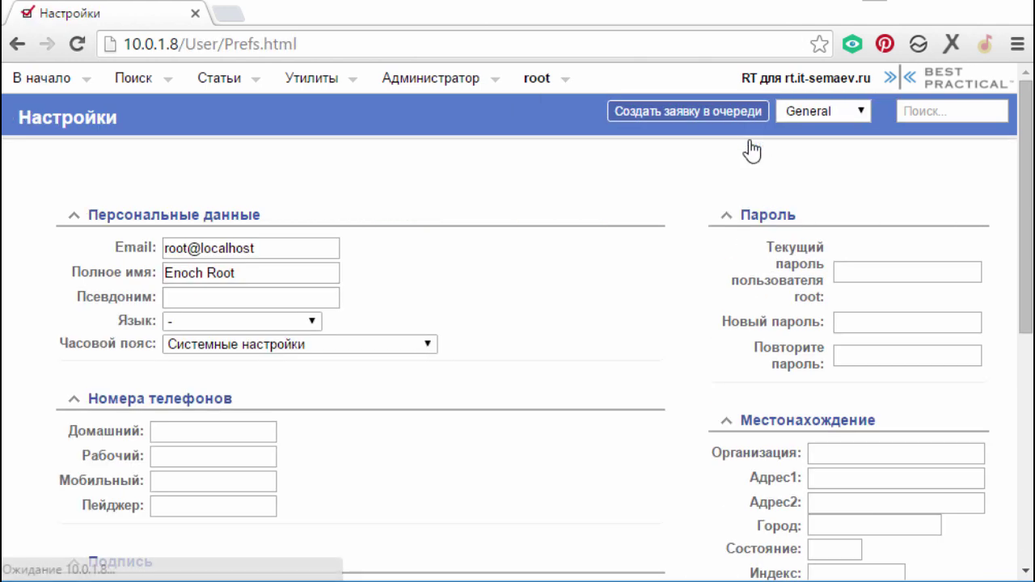
{"action": "left_click", "coordinate": [875, 273]}
{"action": "type", "text": "pa"}
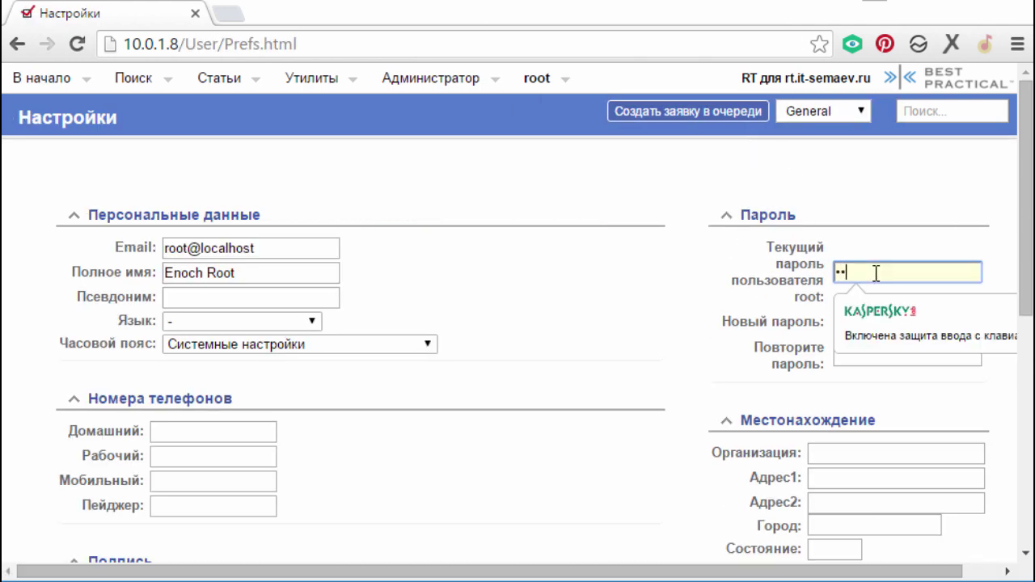
{"action": "type", "text": "ssw"}
{"action": "key", "text": "Tab"}
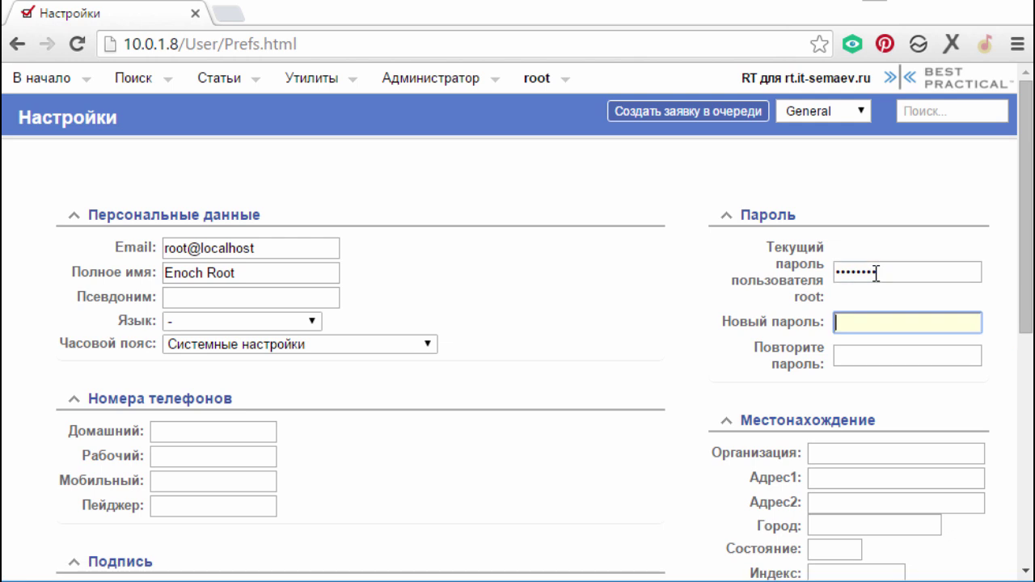
{"action": "type", "text": "test"}
{"action": "key", "text": "Tab"}
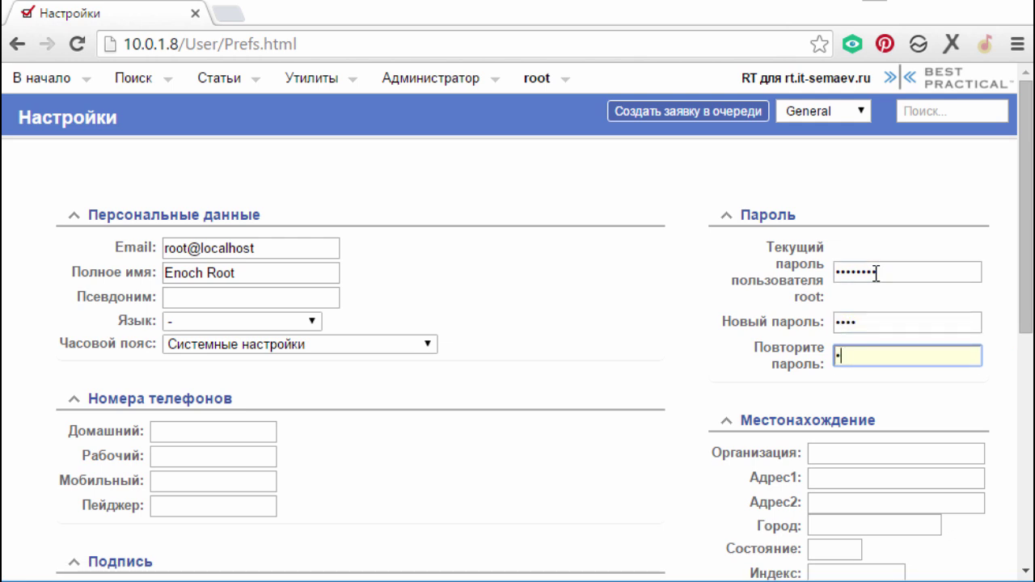
{"action": "type", "text": "test"}
{"action": "key", "text": "Return"}
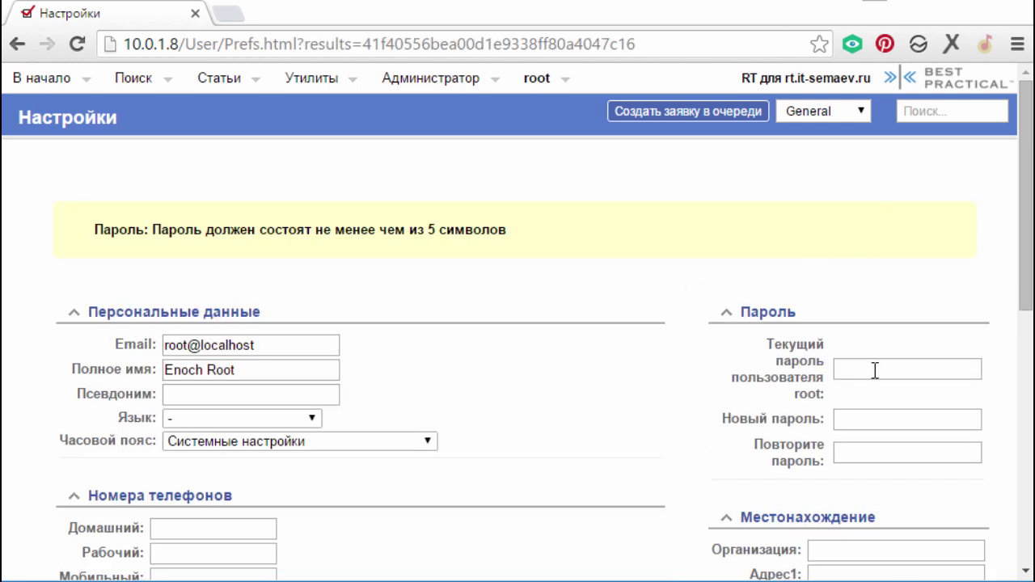
- Re-enter the correct current password plus the new password twice, and save the preferences
{"action": "left_click", "coordinate": [875, 369]}
{"action": "type", "text": "passw"}
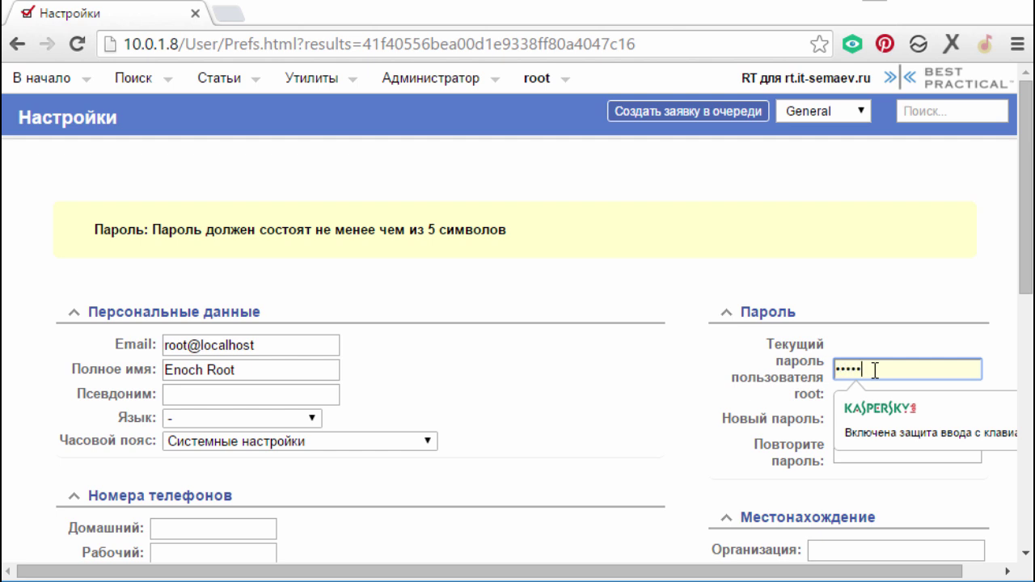
{"action": "type", "text": "ord"}
{"action": "key", "text": "Tab"}
{"action": "type", "text": "tes"}
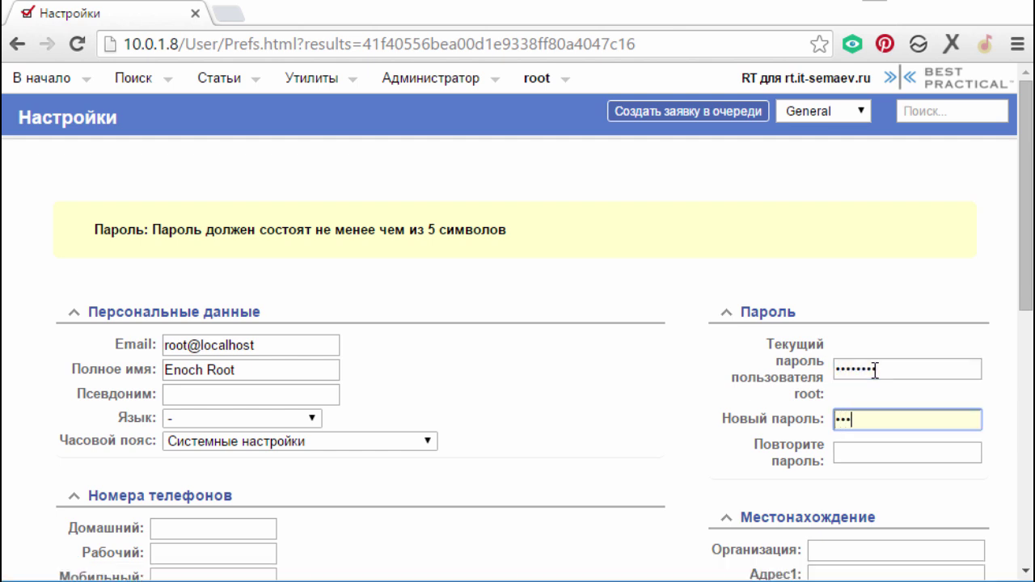
{"action": "type", "text": "t1"}
{"action": "key", "text": "Tab"}
{"action": "type", "text": "t"}
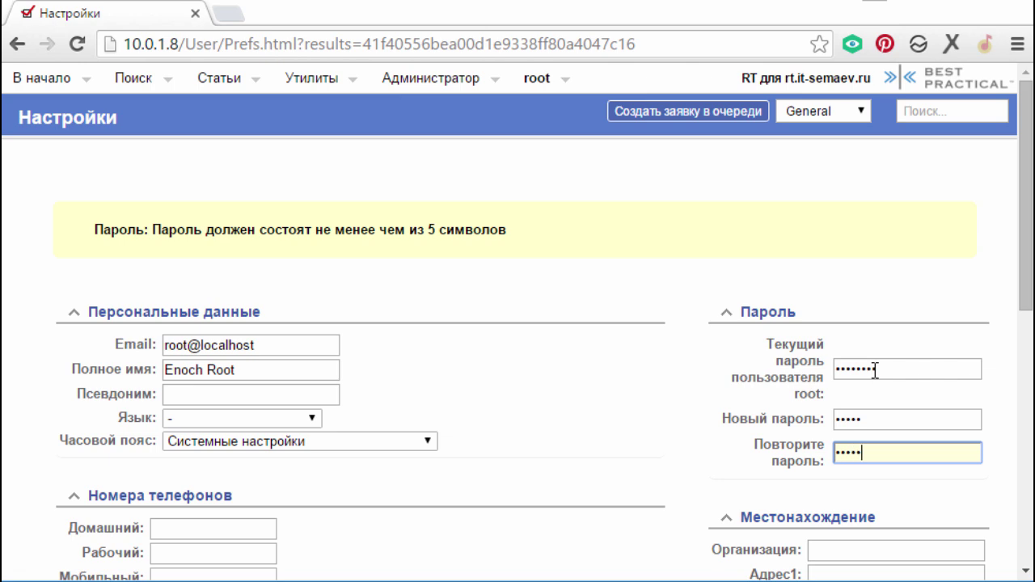
{"action": "type", "text": "est1"}
{"action": "scroll", "coordinate": [898, 380], "scroll_direction": "down", "scroll_amount": 5}
{"action": "left_click", "coordinate": [860, 345]}
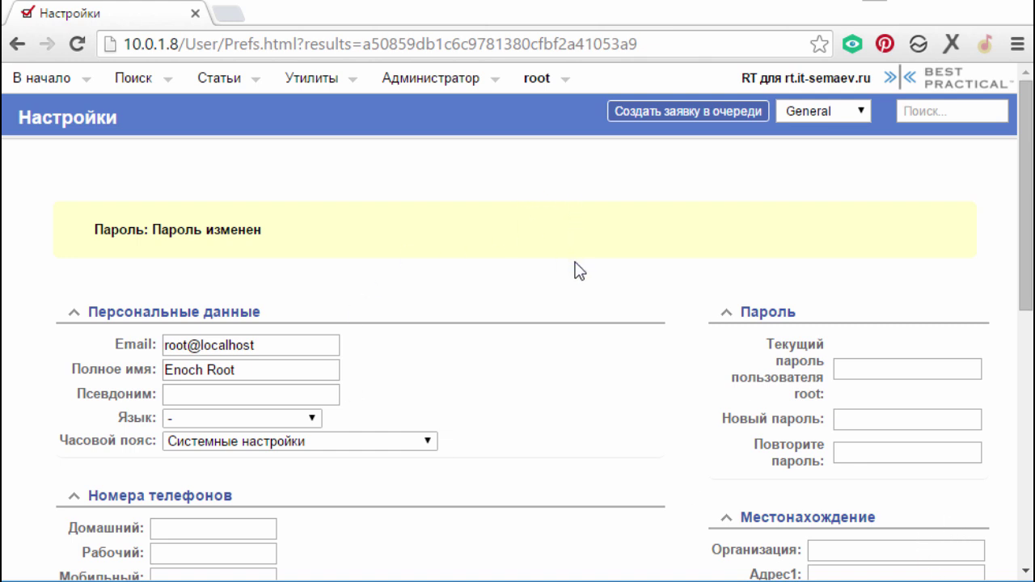
{"action": "mouse_move", "coordinate": [425, 91]}
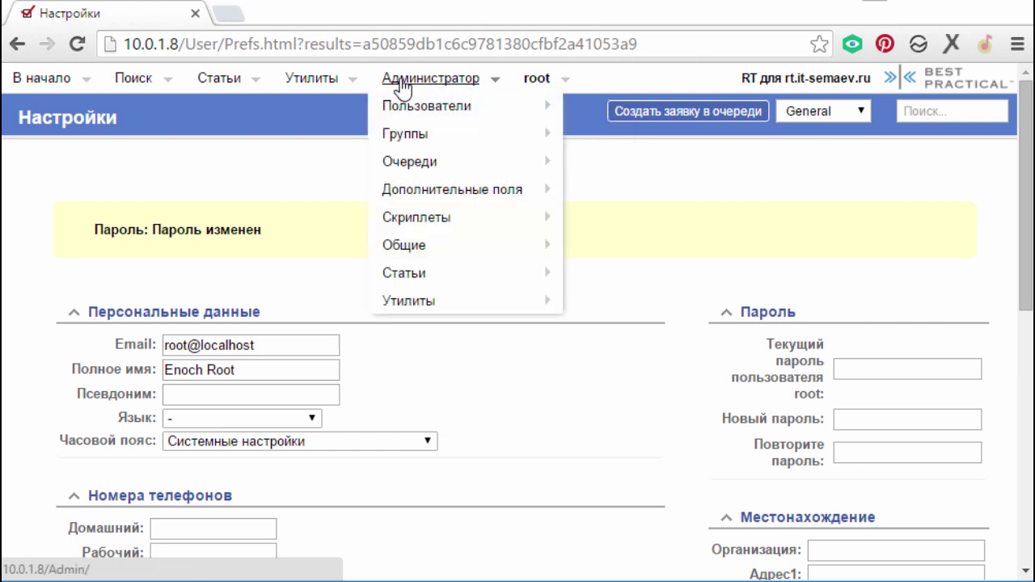
- Go to the Admin > Tools > Theme settings page
{"action": "mouse_move", "coordinate": [457, 77]}
{"action": "mouse_move", "coordinate": [464, 303]}
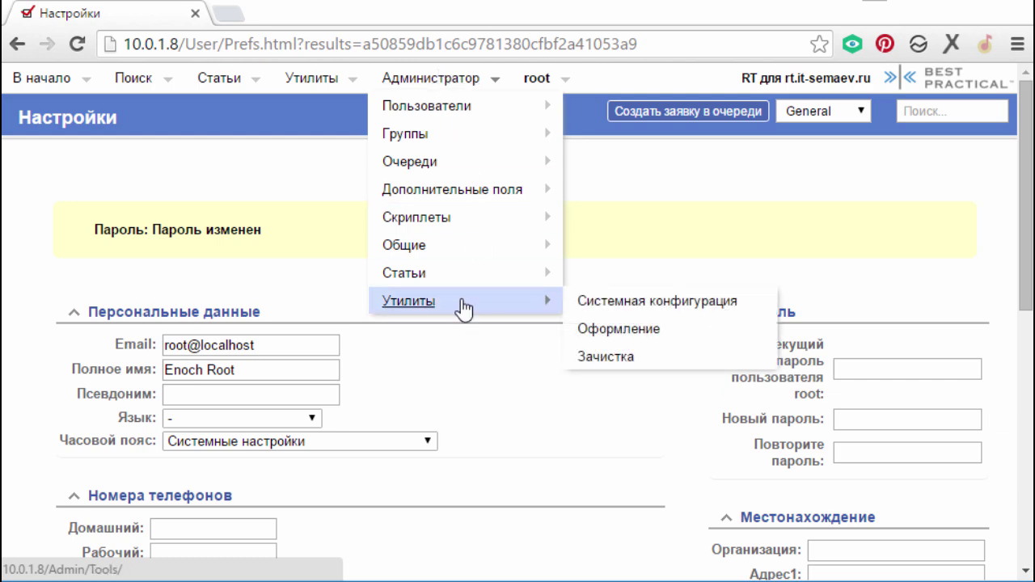
{"action": "left_click", "coordinate": [651, 330]}
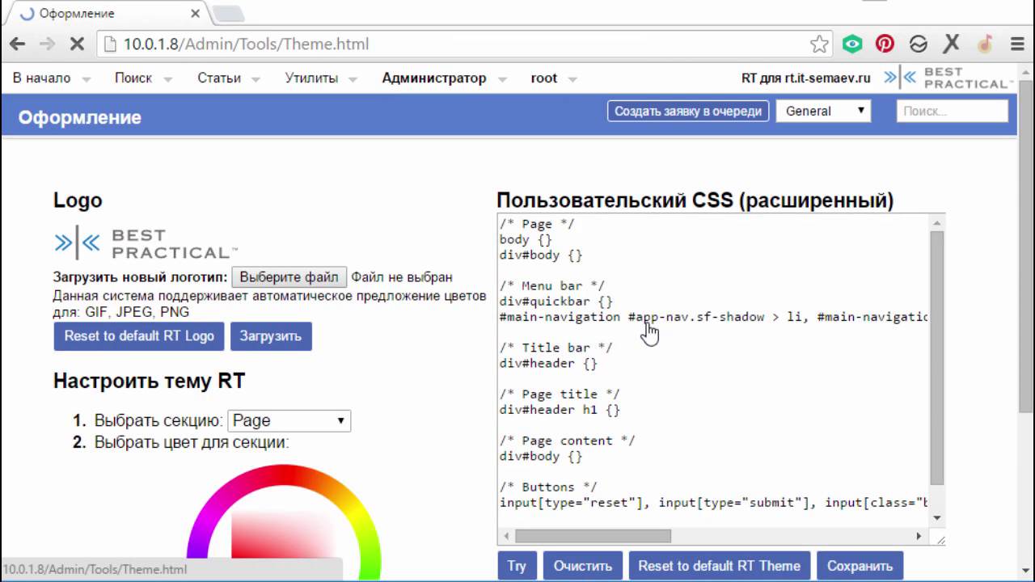
{"action": "scroll", "coordinate": [160, 250], "scroll_direction": "down", "scroll_amount": 1}
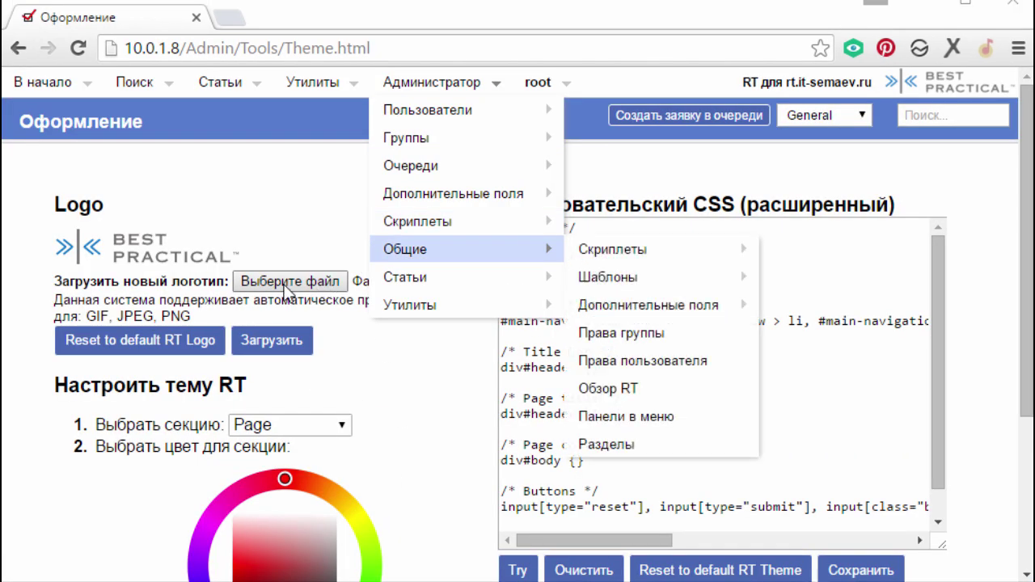
- Upload the downloaded YouTube PNG image as the new site logo
{"action": "left_click", "coordinate": [281, 343]}
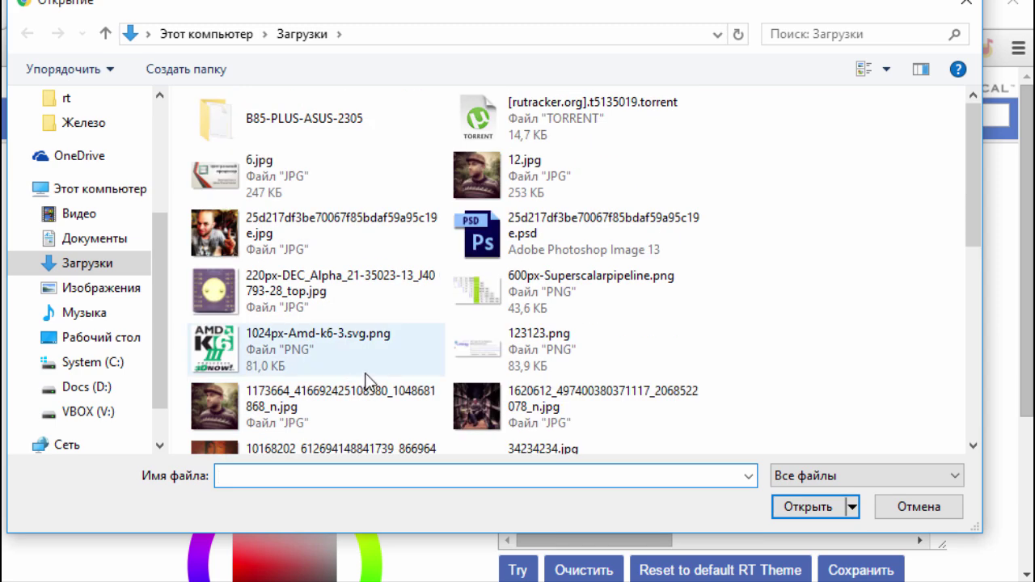
{"action": "scroll", "coordinate": [603, 411], "scroll_direction": "down", "scroll_amount": 2}
{"action": "double_click", "coordinate": [323, 356]}
{"action": "left_click", "coordinate": [270, 343]}
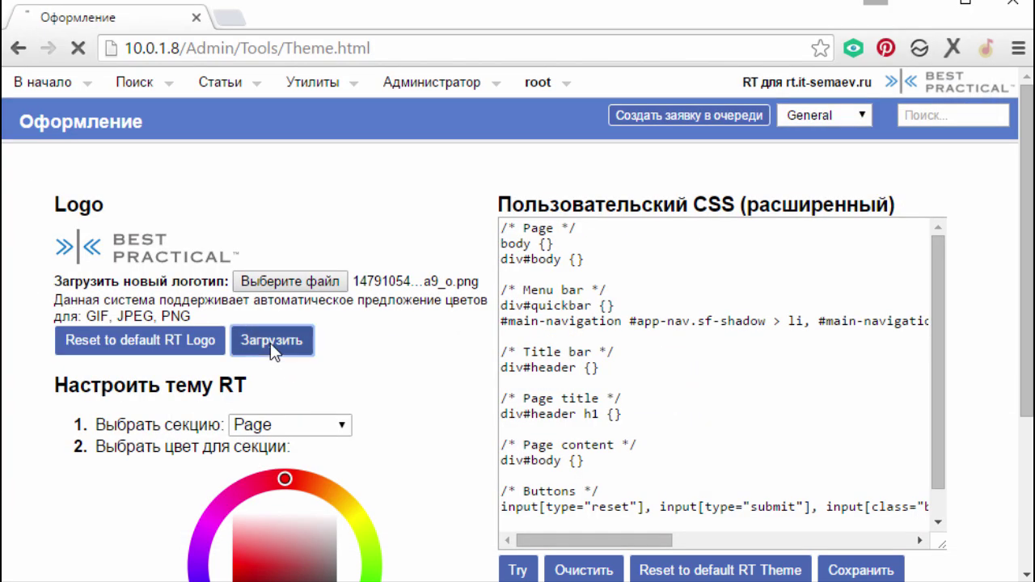
{"action": "scroll", "coordinate": [453, 483], "scroll_direction": "down", "scroll_amount": 3}
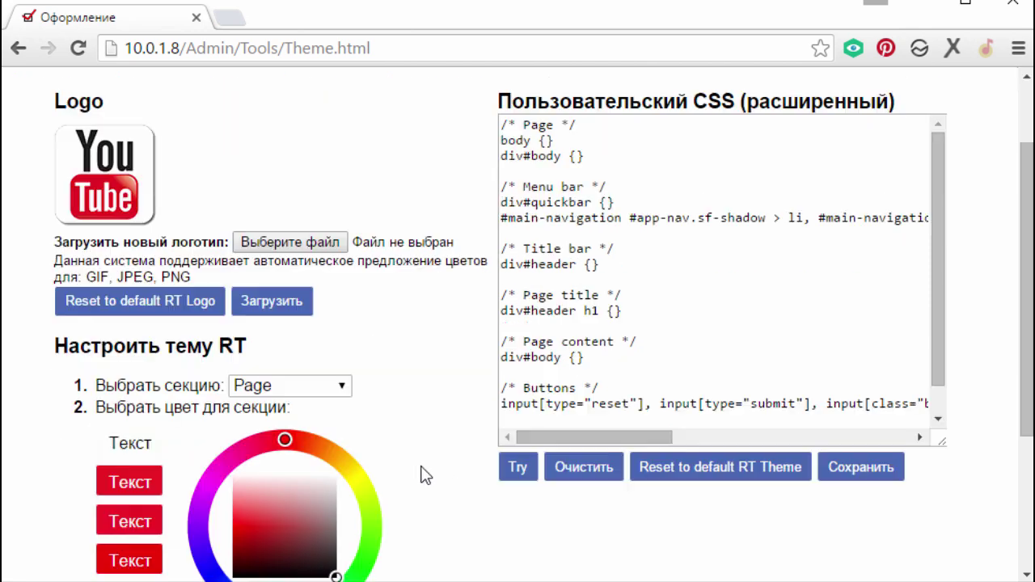
{"action": "scroll", "coordinate": [114, 420], "scroll_direction": "down", "scroll_amount": 2}
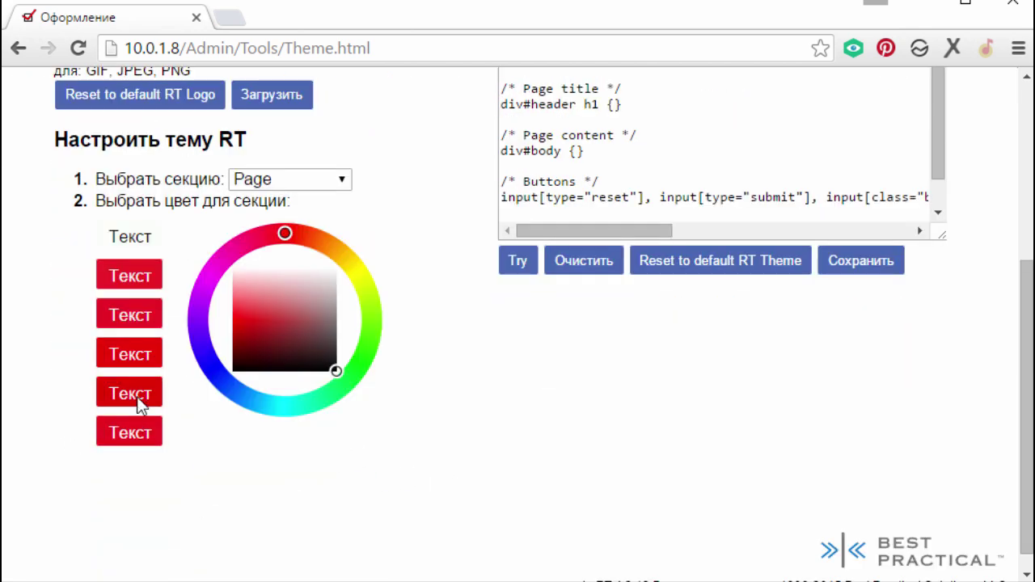
{"action": "scroll", "coordinate": [162, 283], "scroll_direction": "up", "scroll_amount": 3}
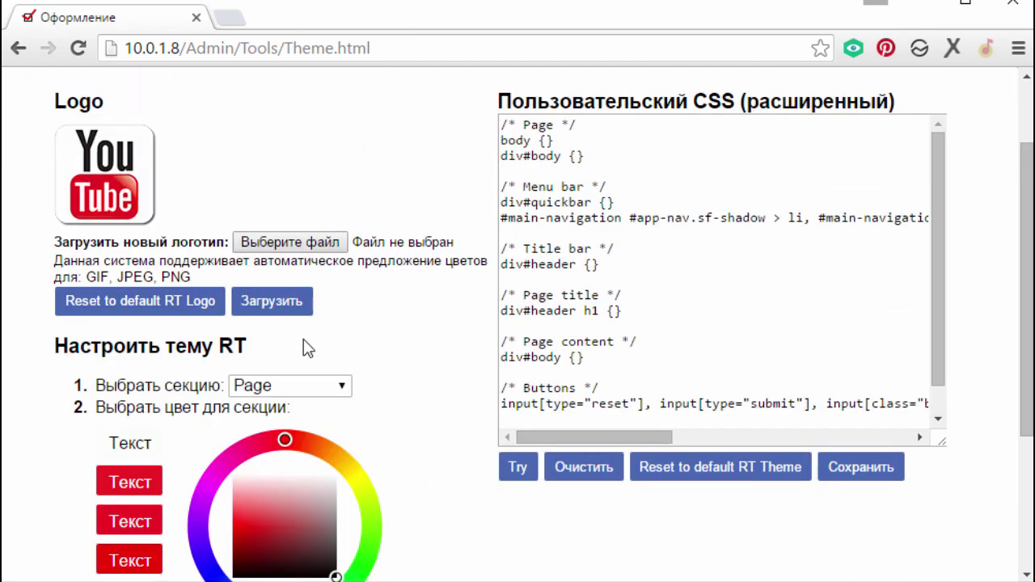
{"action": "scroll", "coordinate": [296, 348], "scroll_direction": "up", "scroll_amount": 2}
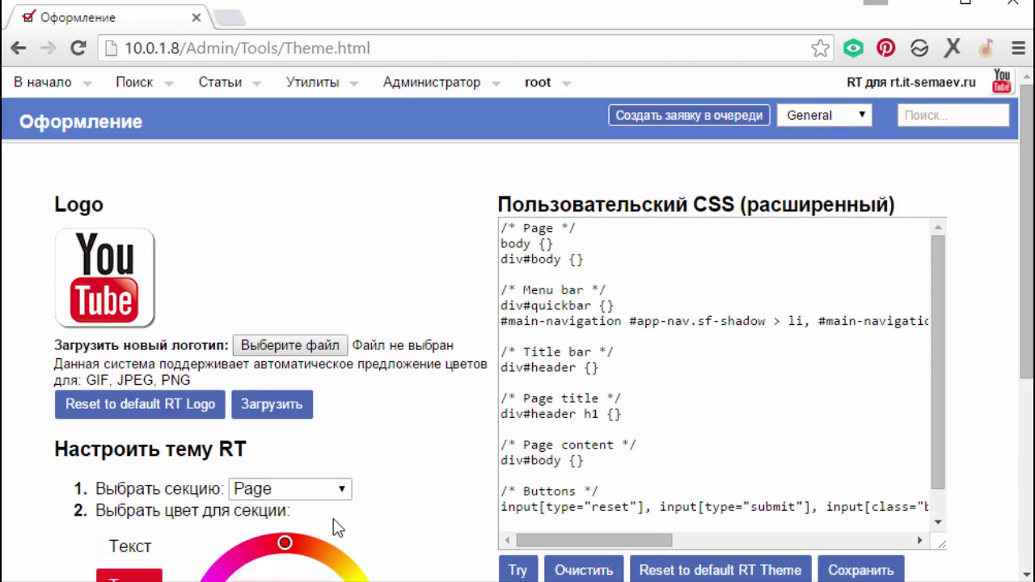
- Colour the Title bar section red on the colour wheel
{"action": "left_click", "coordinate": [303, 486]}
{"action": "left_click", "coordinate": [309, 551]}
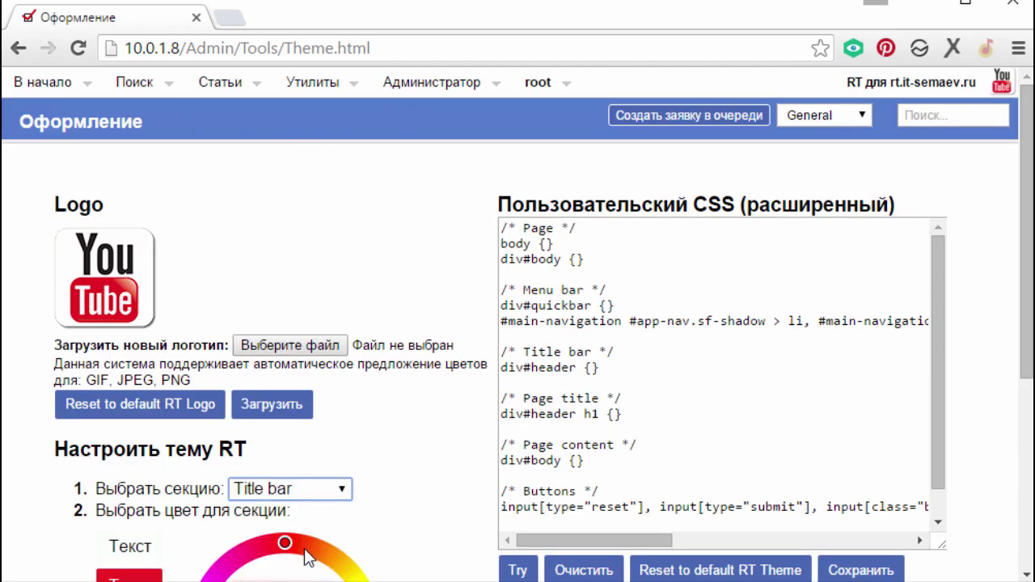
{"action": "scroll", "coordinate": [445, 409], "scroll_direction": "down", "scroll_amount": 2}
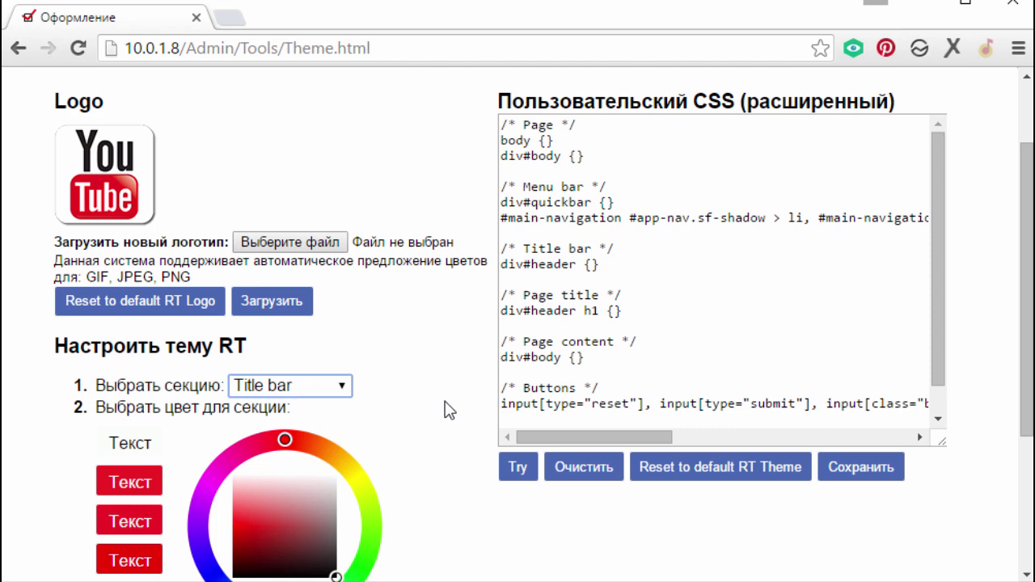
{"action": "left_click", "coordinate": [146, 482]}
{"action": "scroll", "coordinate": [291, 323], "scroll_direction": "up", "scroll_amount": 2}
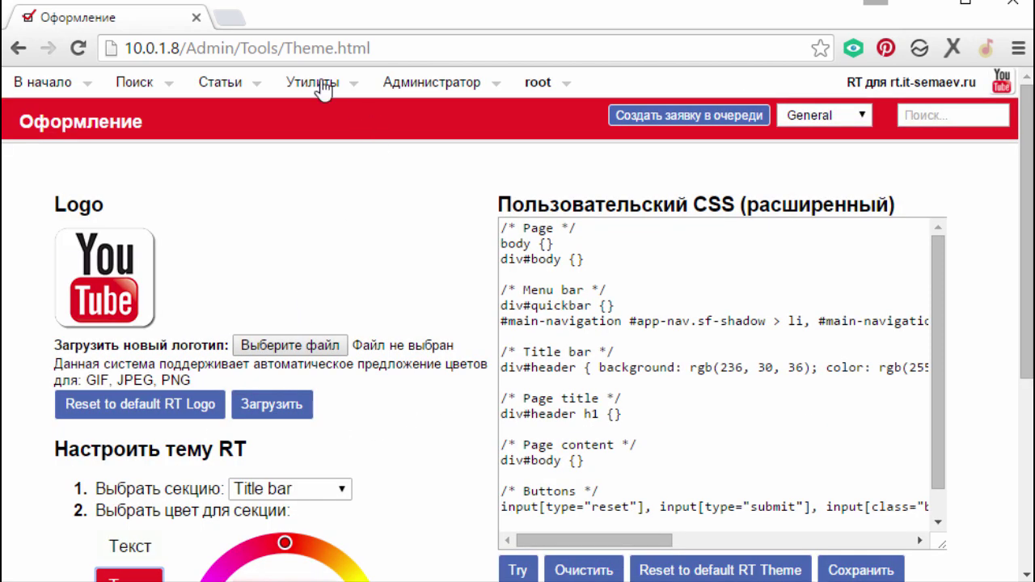
{"action": "mouse_move", "coordinate": [431, 82]}
{"action": "mouse_move", "coordinate": [485, 165]}
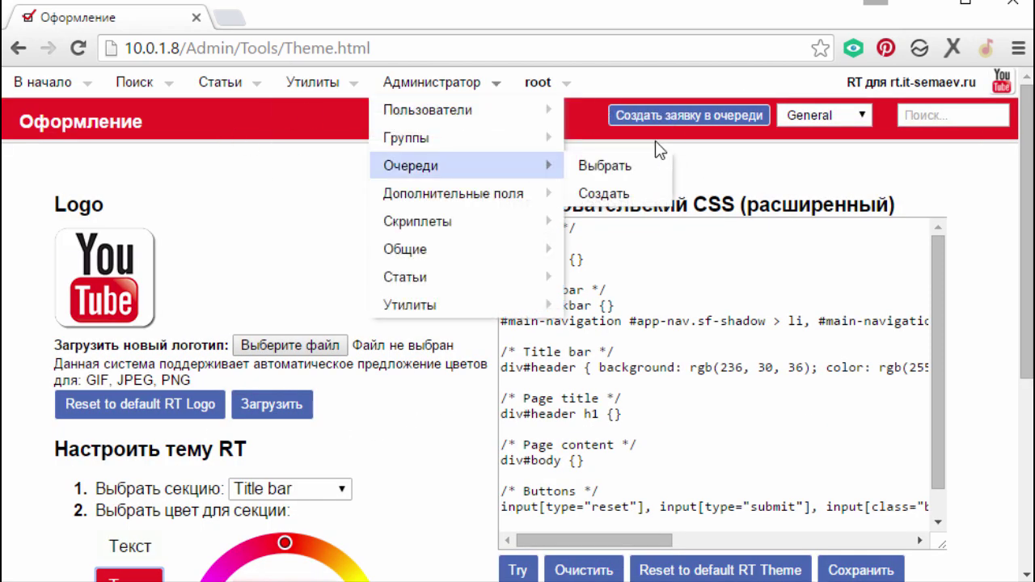
- Colour the Buttons section green on the colour wheel
{"action": "left_click", "coordinate": [303, 489]}
{"action": "left_click", "coordinate": [267, 580]}
{"action": "scroll", "coordinate": [412, 428], "scroll_direction": "down", "scroll_amount": 4}
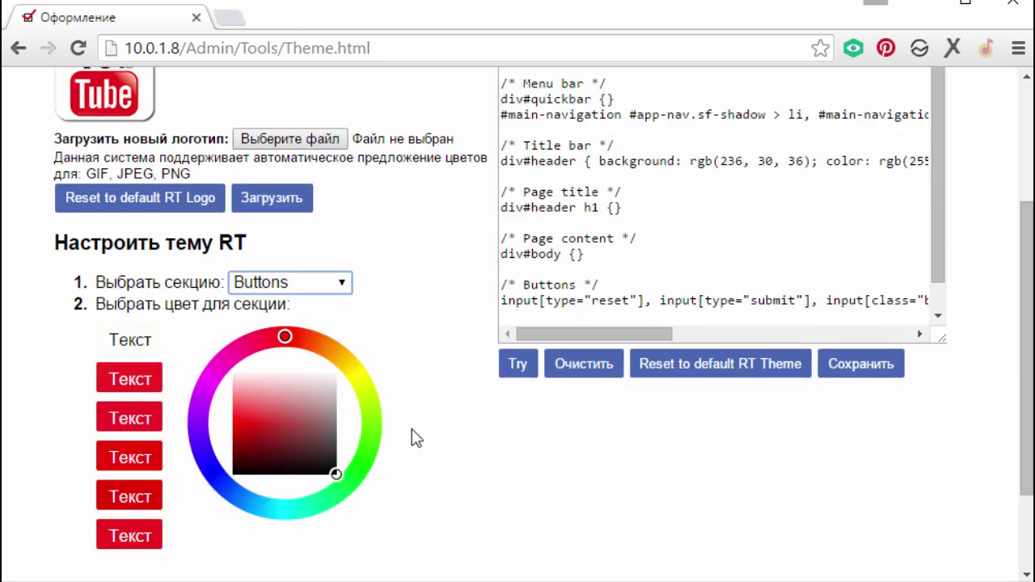
{"action": "left_click", "coordinate": [349, 371]}
{"action": "left_click", "coordinate": [264, 317]}
{"action": "scroll", "coordinate": [263, 317], "scroll_direction": "up", "scroll_amount": 4}
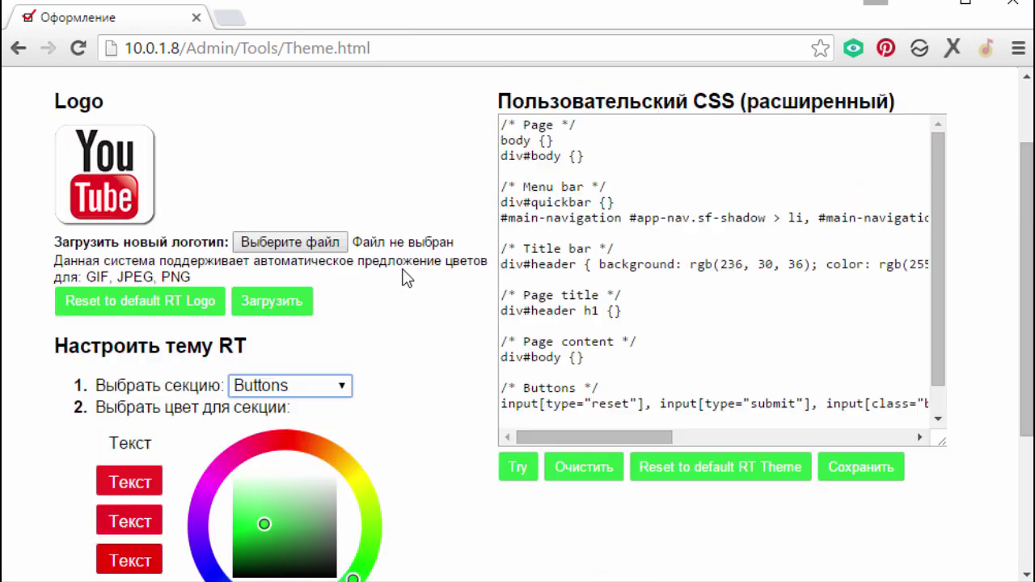
{"action": "mouse_move", "coordinate": [538, 82]}
{"action": "mouse_move", "coordinate": [558, 110]}
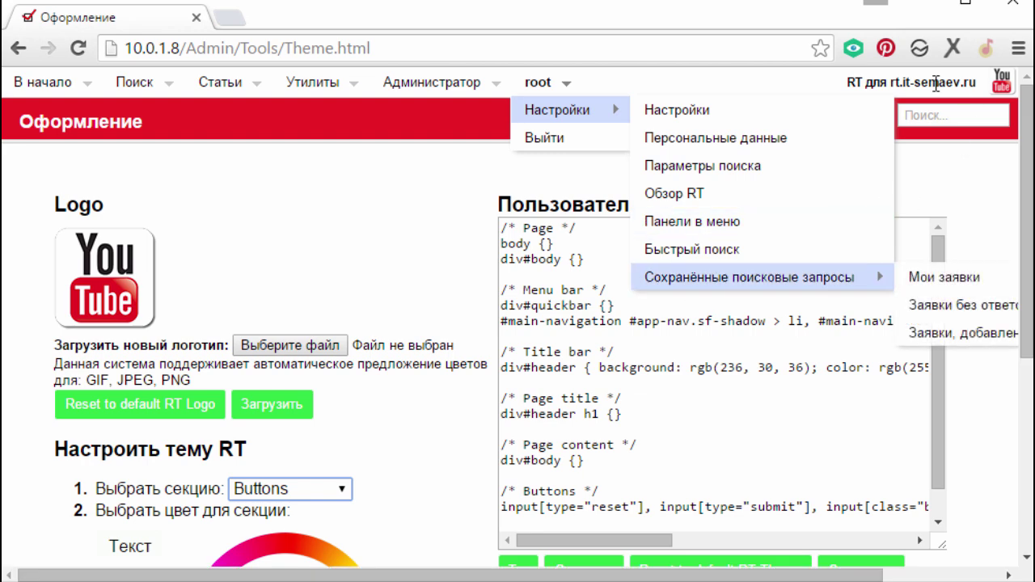
- Reset the logo to the RT default, re-select the YouTube image, save the theme, and go home
{"action": "scroll", "coordinate": [409, 394], "scroll_direction": "down", "scroll_amount": 4}
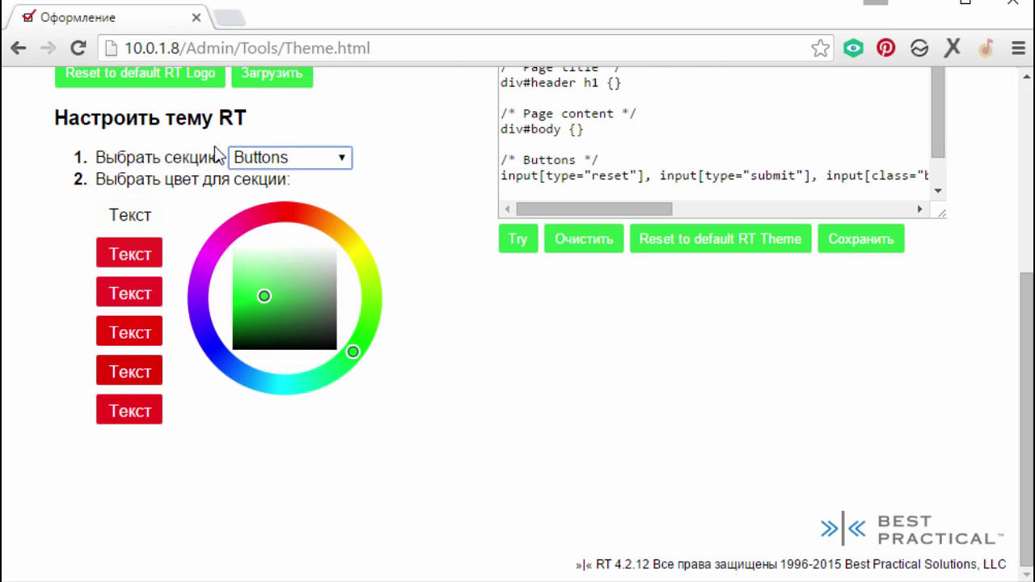
{"action": "left_click", "coordinate": [164, 74]}
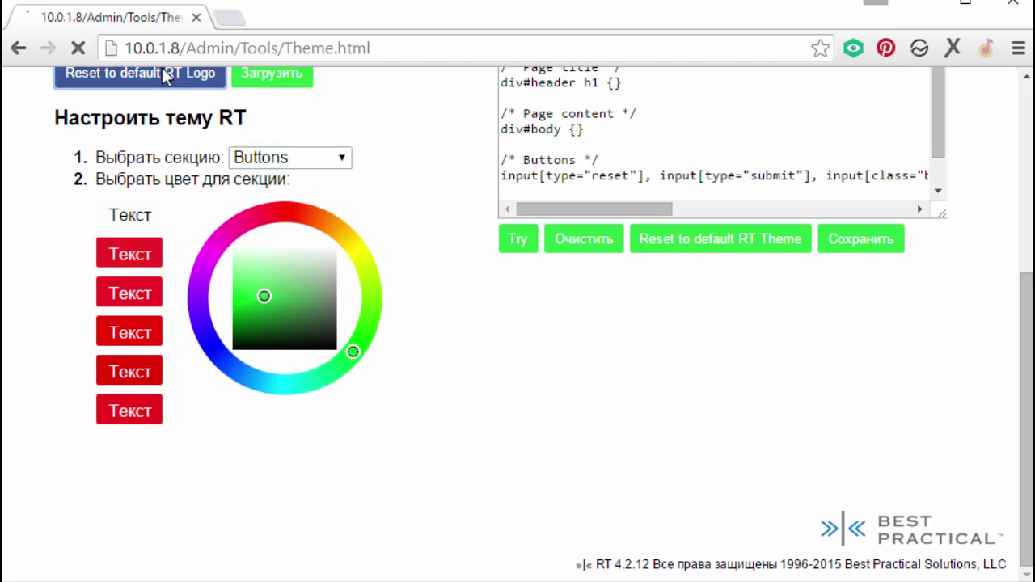
{"action": "left_click", "coordinate": [259, 285]}
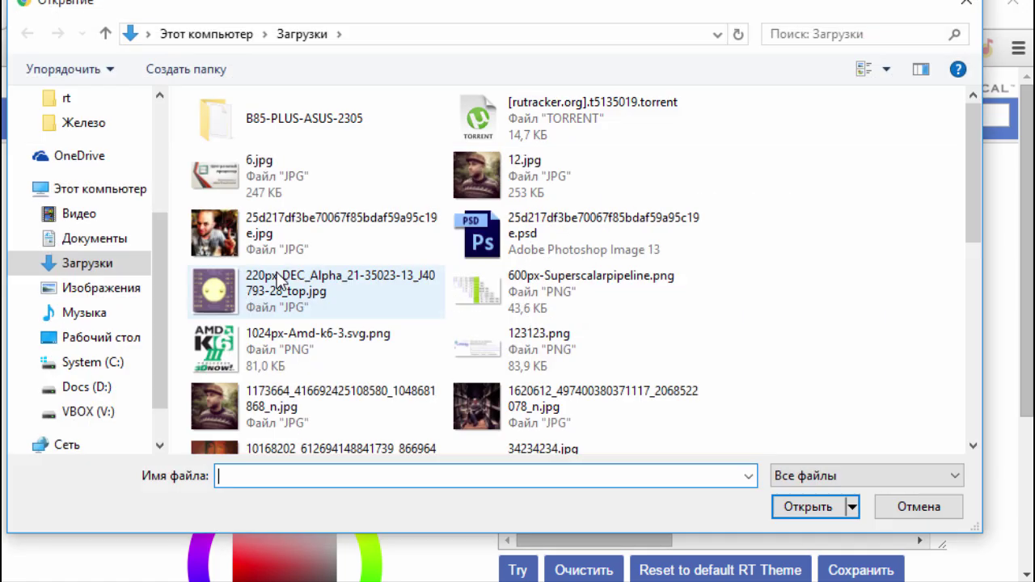
{"action": "scroll", "coordinate": [363, 338], "scroll_direction": "down", "scroll_amount": 5}
{"action": "scroll", "coordinate": [320, 295], "scroll_direction": "up", "scroll_amount": 2}
{"action": "scroll", "coordinate": [320, 295], "scroll_direction": "up", "scroll_amount": 3}
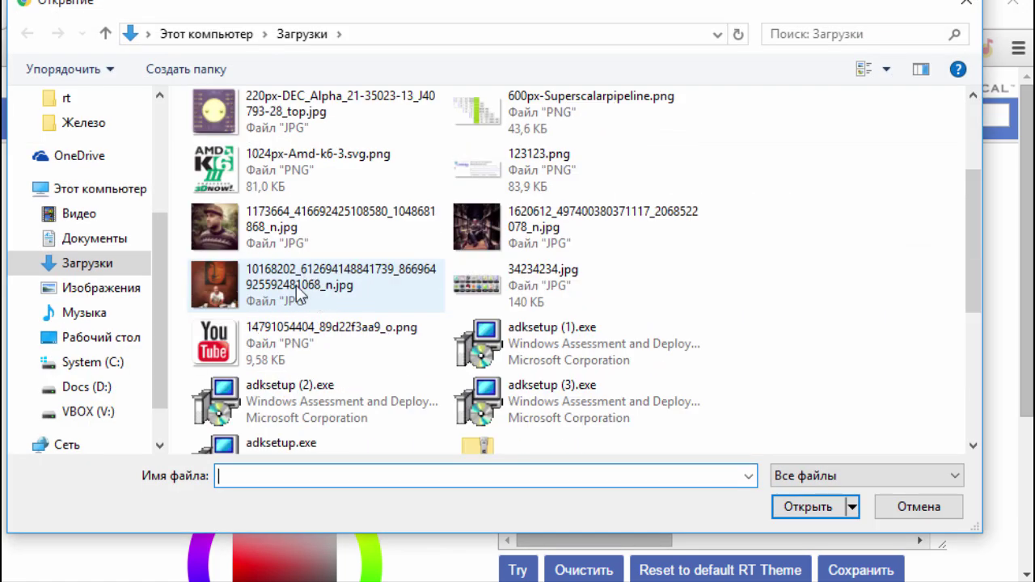
{"action": "left_click", "coordinate": [324, 344]}
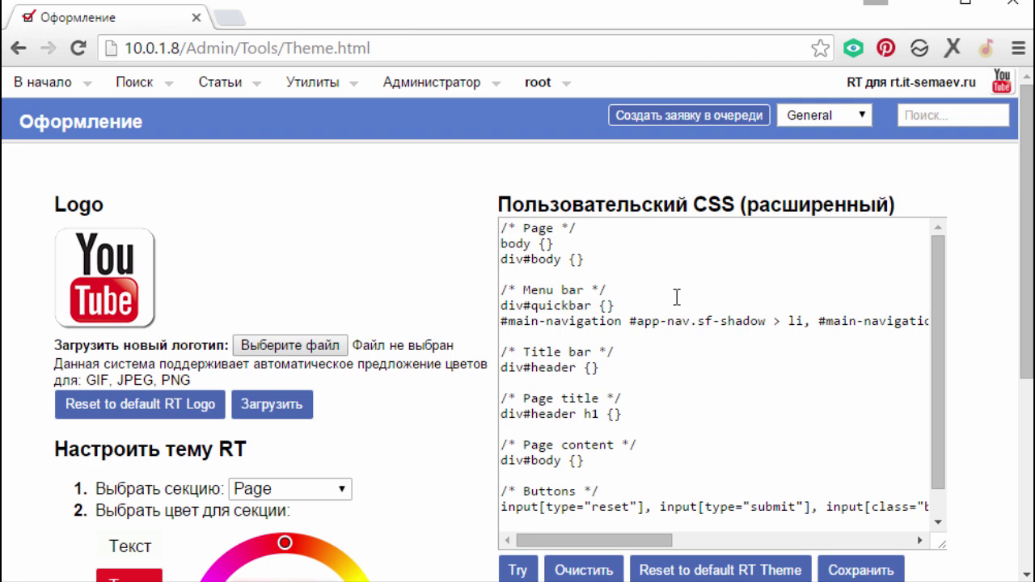
{"action": "scroll", "coordinate": [676, 297], "scroll_direction": "down", "scroll_amount": 3}
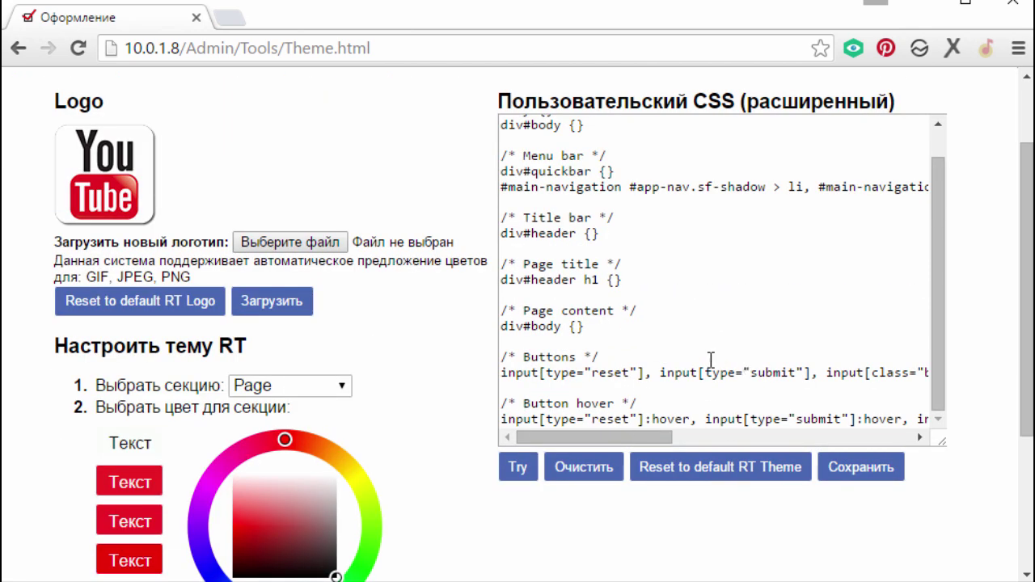
{"action": "scroll", "coordinate": [669, 329], "scroll_direction": "up", "scroll_amount": 1}
{"action": "scroll", "coordinate": [541, 204], "scroll_direction": "up", "scroll_amount": 2}
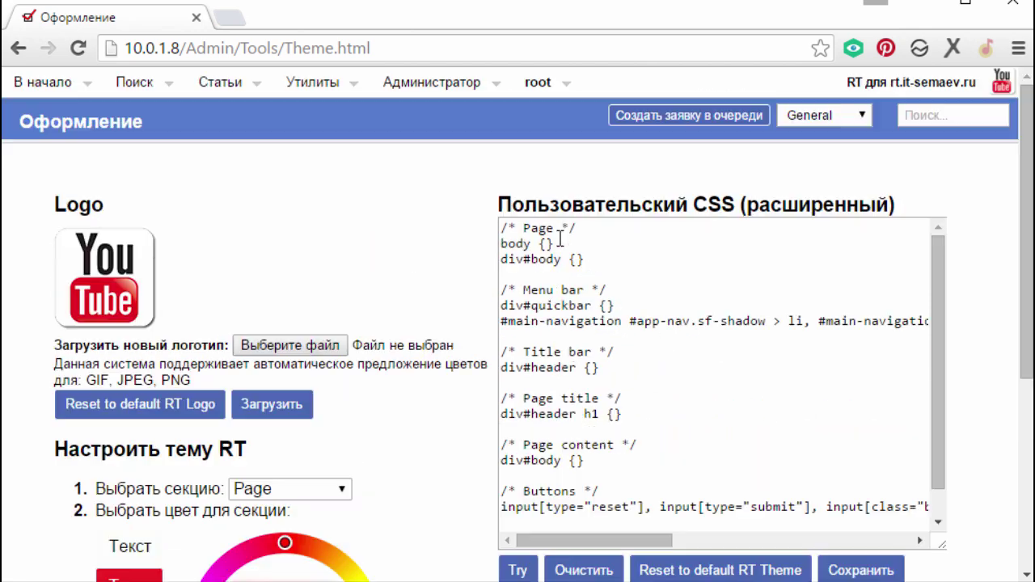
{"action": "mouse_move", "coordinate": [315, 89]}
{"action": "scroll", "coordinate": [588, 316], "scroll_direction": "down", "scroll_amount": 4}
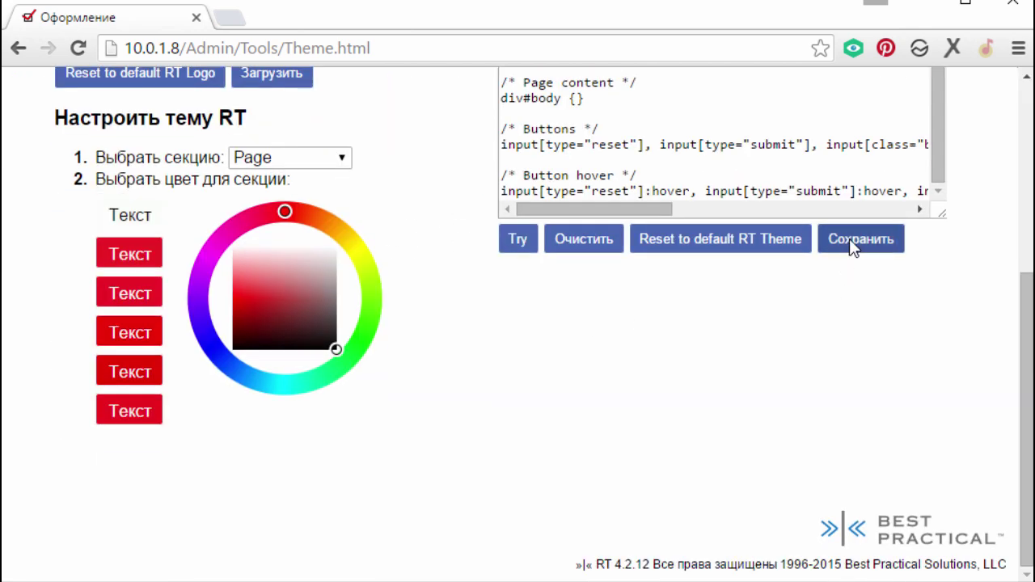
{"action": "left_click", "coordinate": [853, 240]}
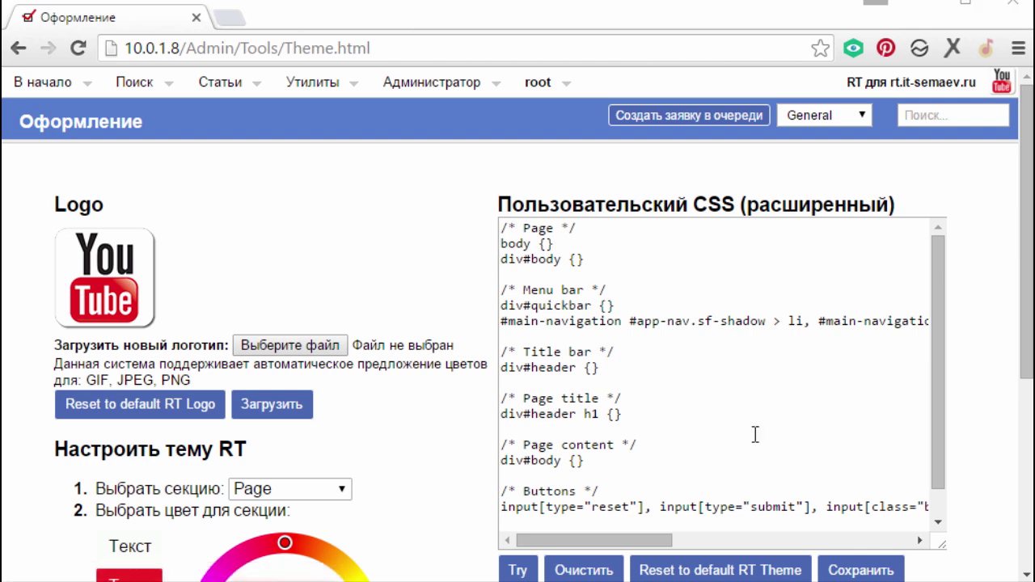
{"action": "left_click", "coordinate": [32, 87]}
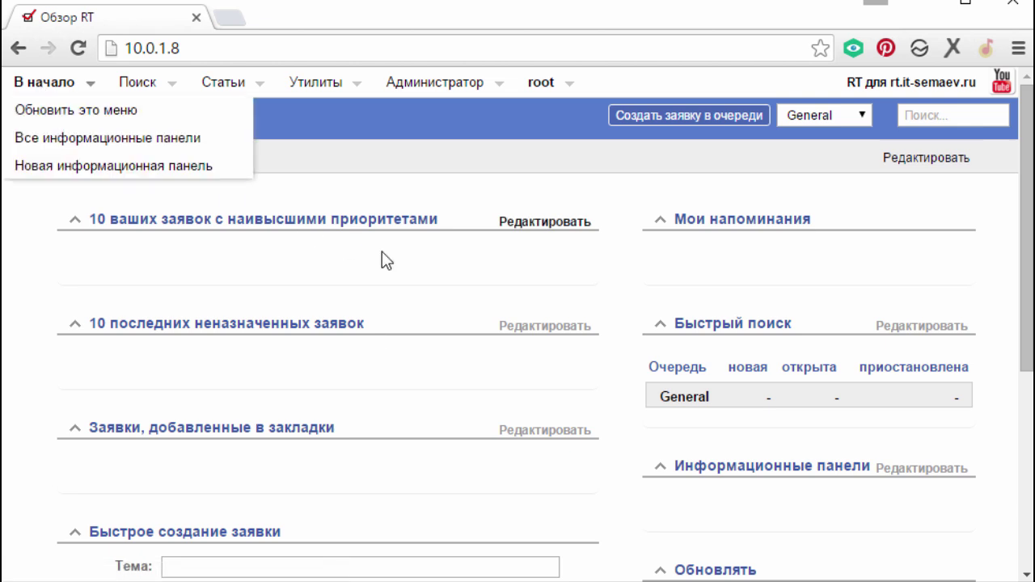
- Open Администратор > Общие > Обзор RT (MyRT.html) in a new tab and switch to it
{"action": "scroll", "coordinate": [387, 260], "scroll_direction": "down", "scroll_amount": 2}
{"action": "scroll", "coordinate": [413, 340], "scroll_direction": "up", "scroll_amount": 2}
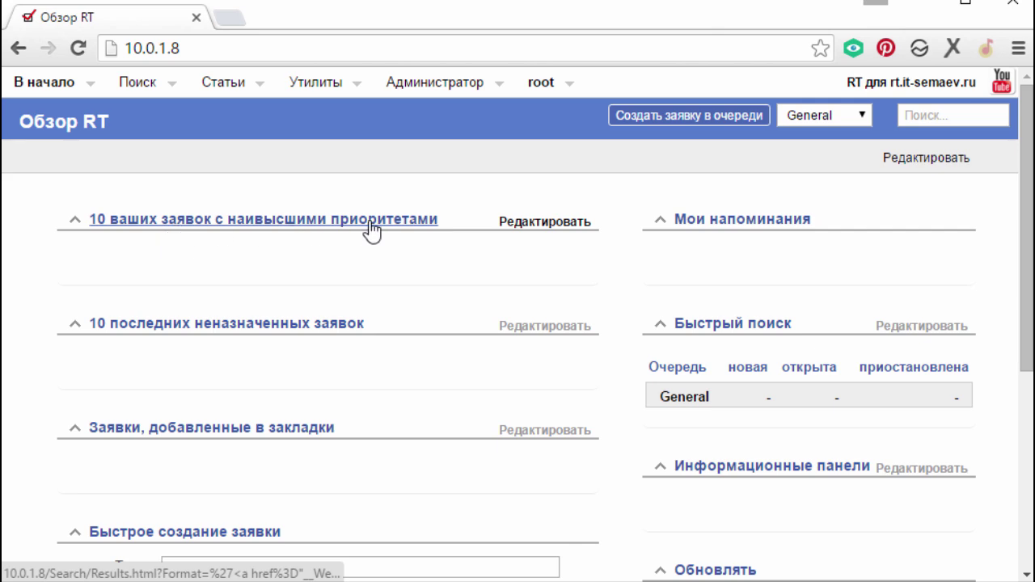
{"action": "scroll", "coordinate": [359, 361], "scroll_direction": "down", "scroll_amount": 3}
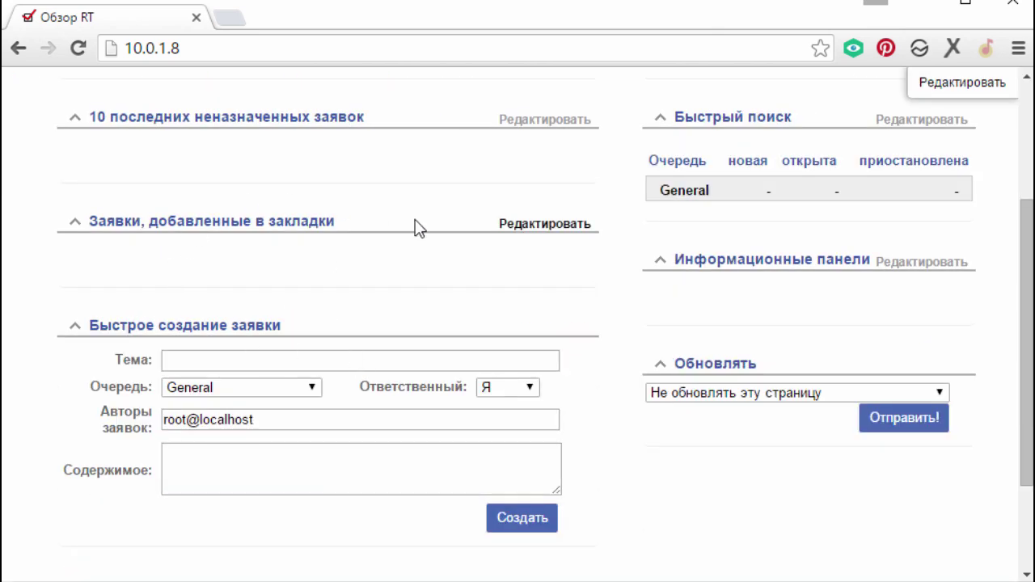
{"action": "scroll", "coordinate": [372, 234], "scroll_direction": "up", "scroll_amount": 3}
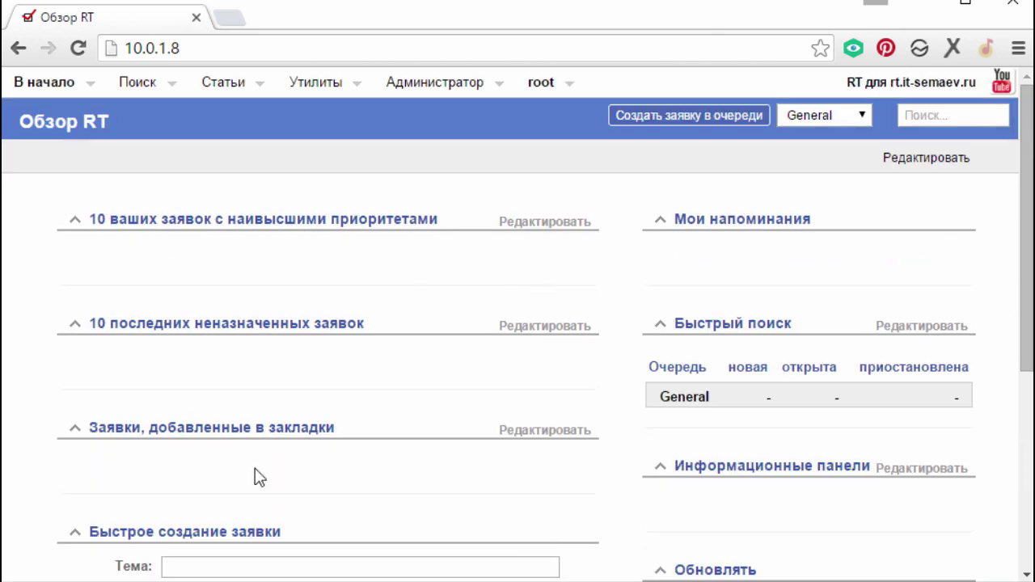
{"action": "mouse_move", "coordinate": [489, 87]}
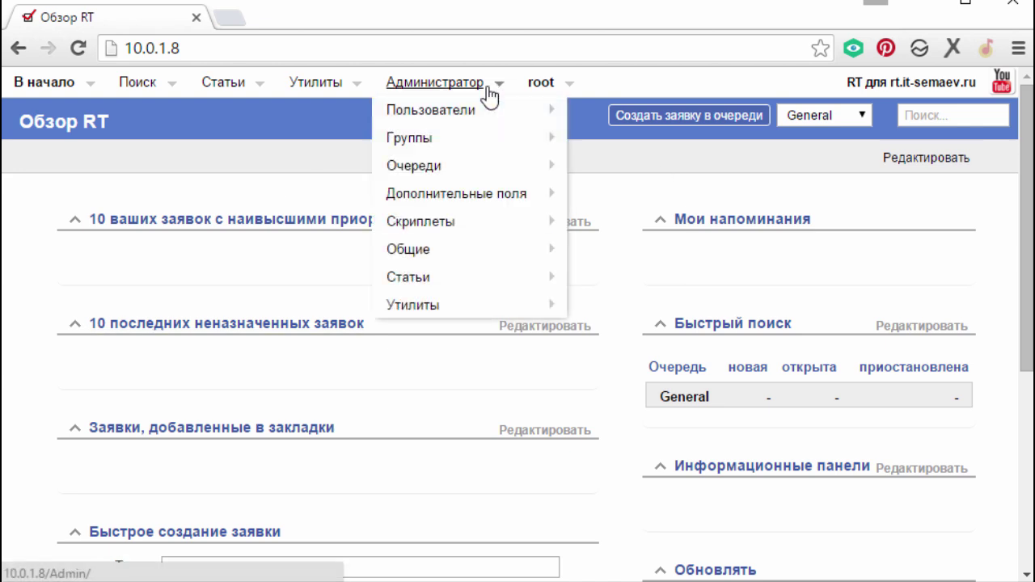
{"action": "mouse_move", "coordinate": [496, 315]}
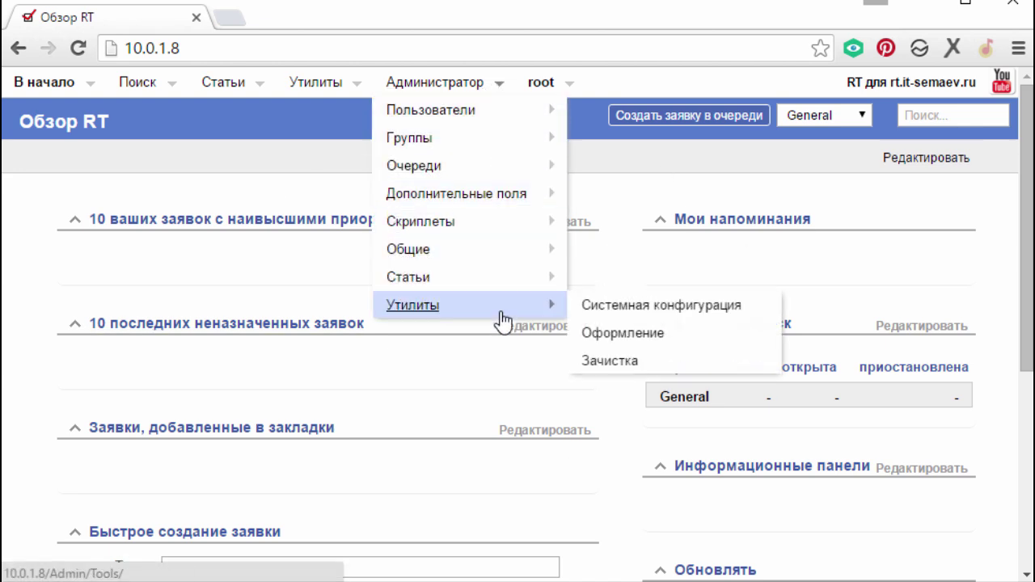
{"action": "mouse_move", "coordinate": [517, 254]}
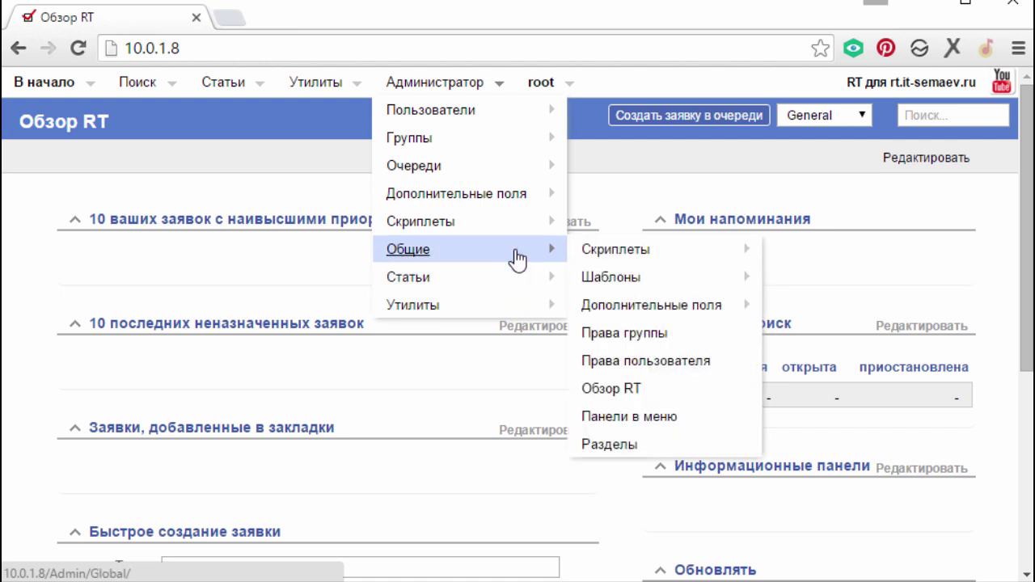
{"action": "right_click", "coordinate": [659, 396]}
{"action": "left_click", "coordinate": [728, 402]}
{"action": "left_click", "coordinate": [259, 17]}
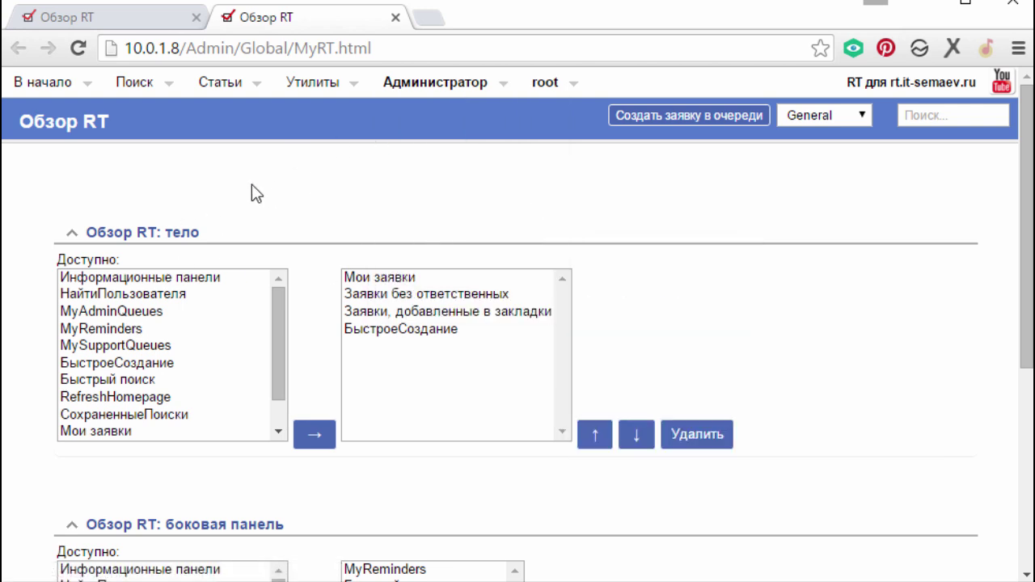
- Remove the bookmarked-tickets panel from the overview body list
{"action": "left_click", "coordinate": [156, 20]}
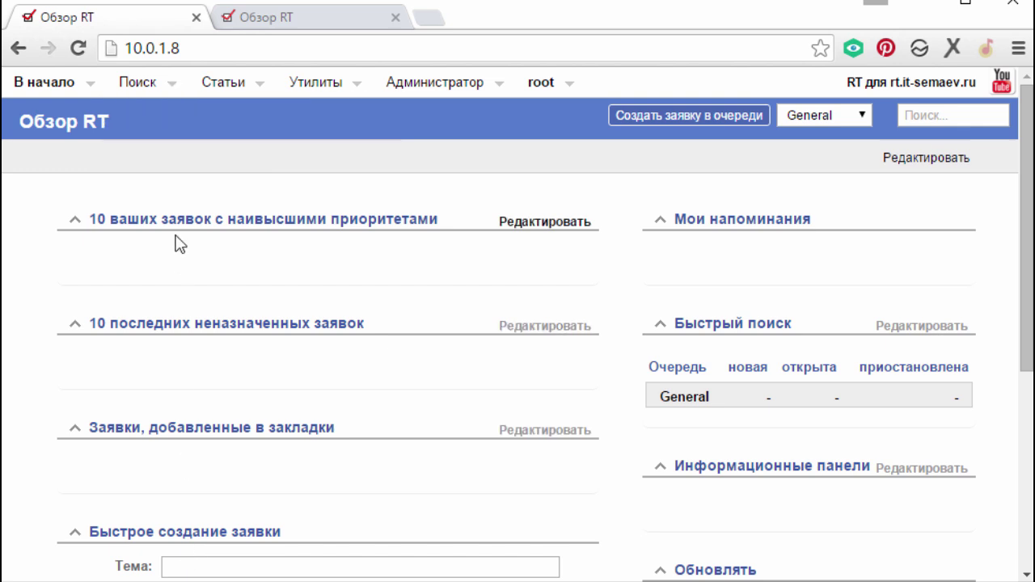
{"action": "left_click", "coordinate": [289, 18]}
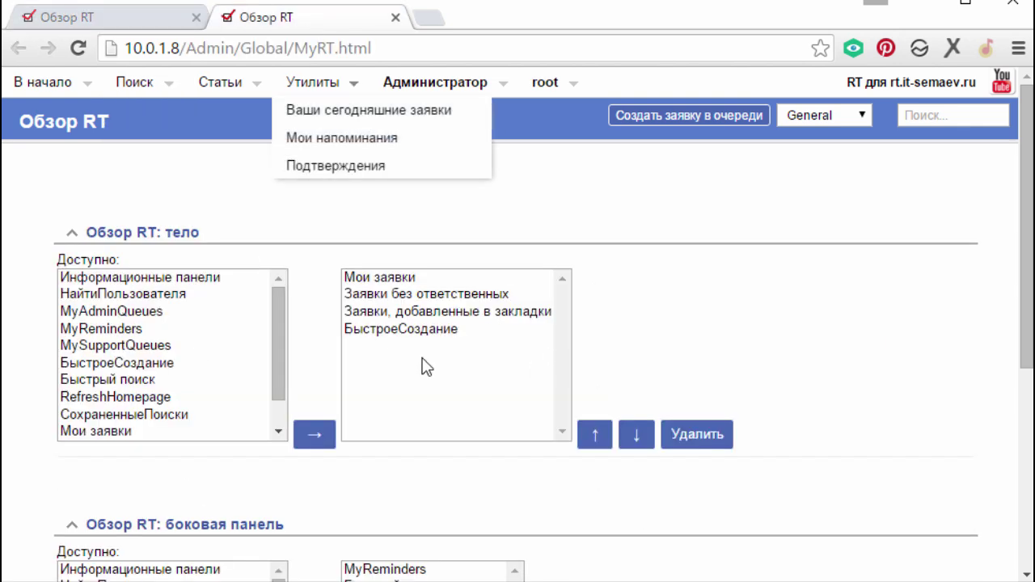
{"action": "left_click", "coordinate": [403, 314]}
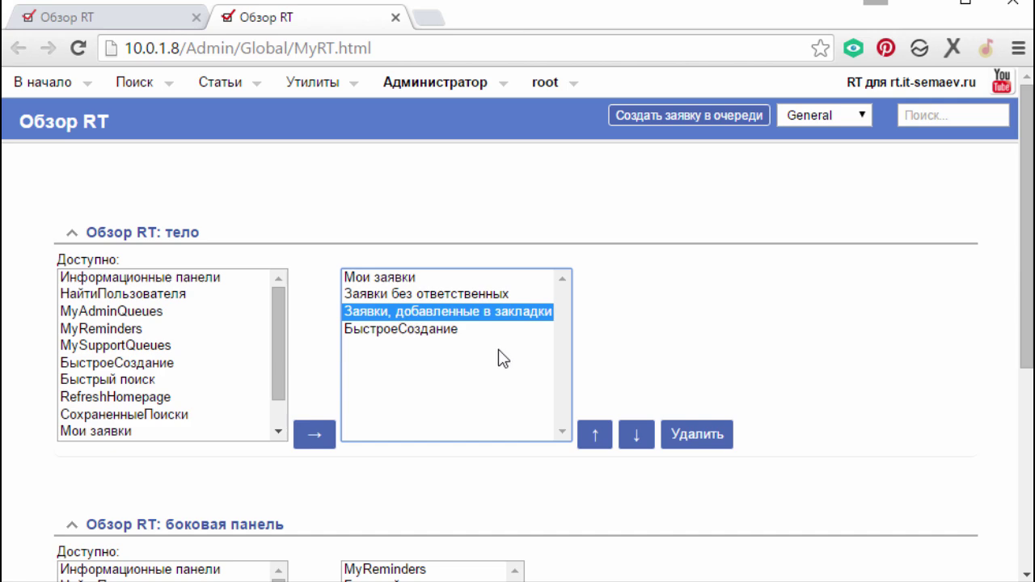
{"action": "left_click", "coordinate": [692, 435]}
{"action": "key", "text": "ctrl+shift+Tab"}
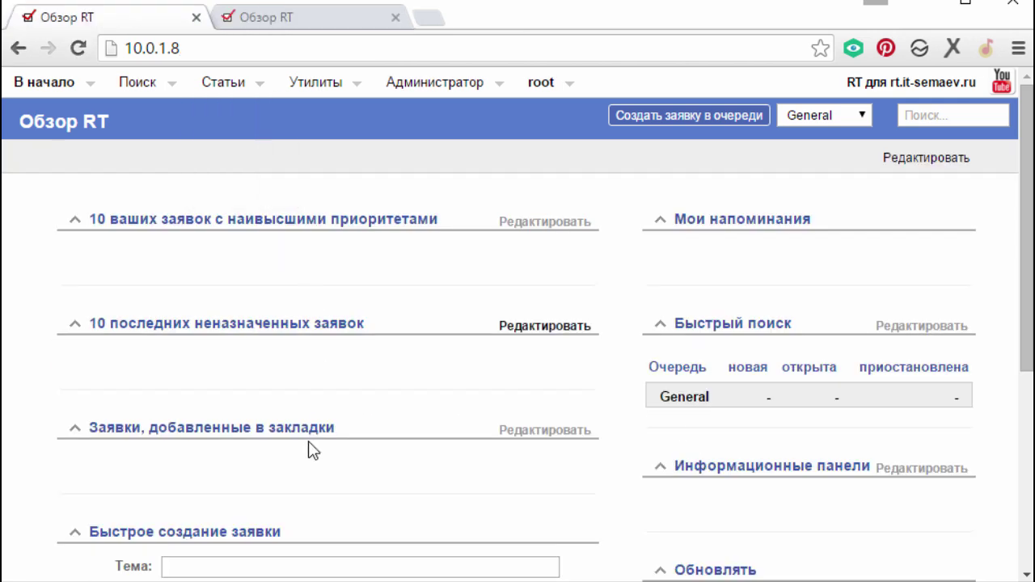
{"action": "scroll", "coordinate": [605, 374], "scroll_direction": "down", "scroll_amount": 1}
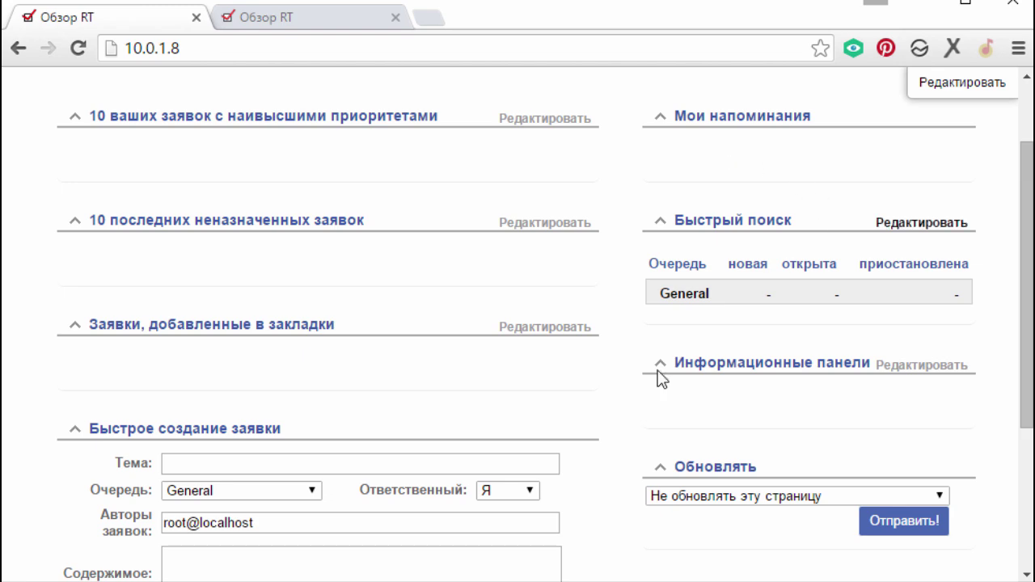
{"action": "left_click", "coordinate": [275, 17]}
{"action": "scroll", "coordinate": [481, 400], "scroll_direction": "down", "scroll_amount": 3}
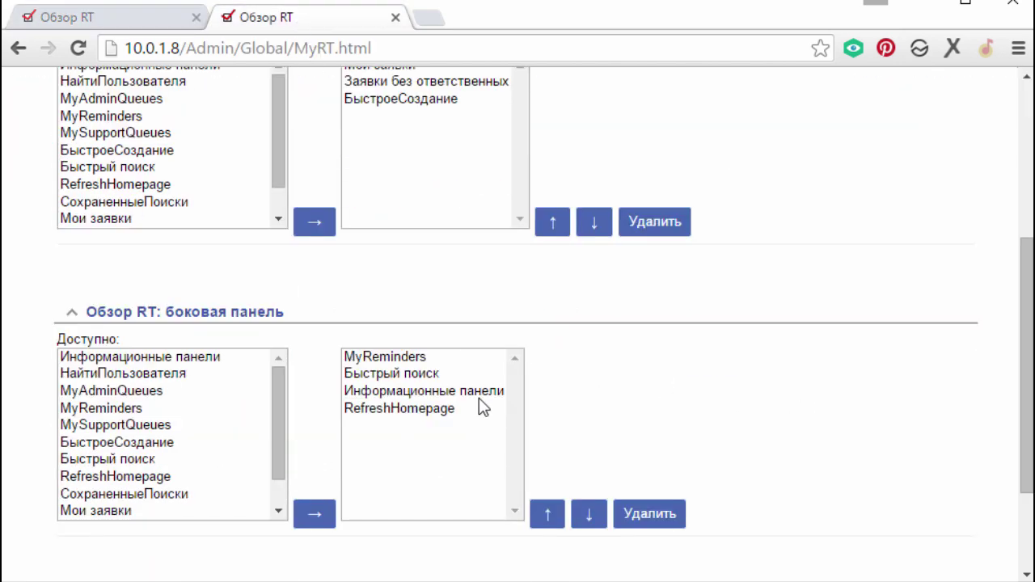
- Remove MyReminders, RefreshHomepage and Информационные панели from the sidebar panels
{"action": "left_click", "coordinate": [393, 364]}
{"action": "left_click", "coordinate": [647, 518]}
{"action": "scroll", "coordinate": [449, 406], "scroll_direction": "down", "scroll_amount": 4}
{"action": "left_click", "coordinate": [445, 273]}
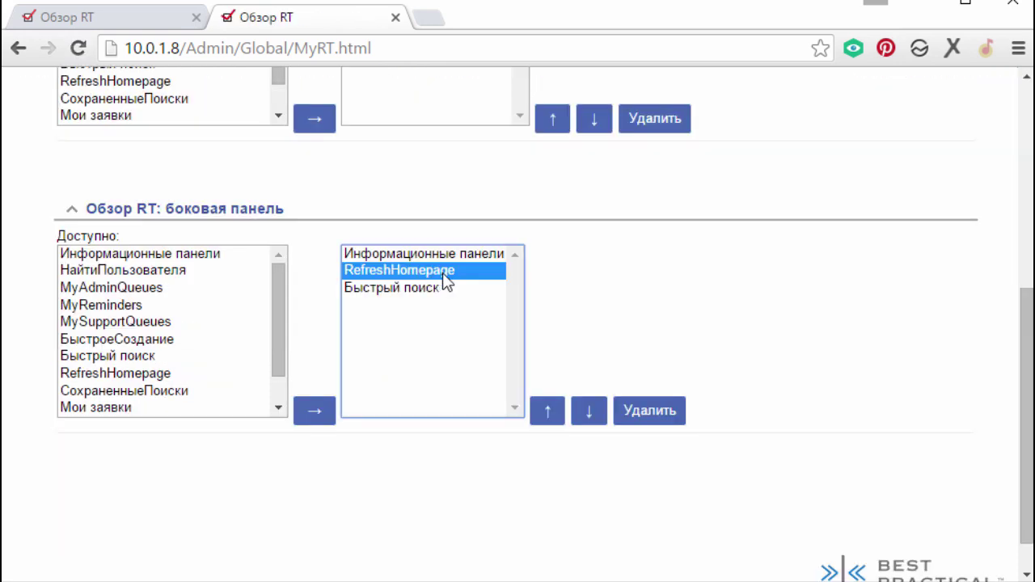
{"action": "left_click", "coordinate": [637, 411]}
{"action": "scroll", "coordinate": [449, 361], "scroll_direction": "down", "scroll_amount": 4}
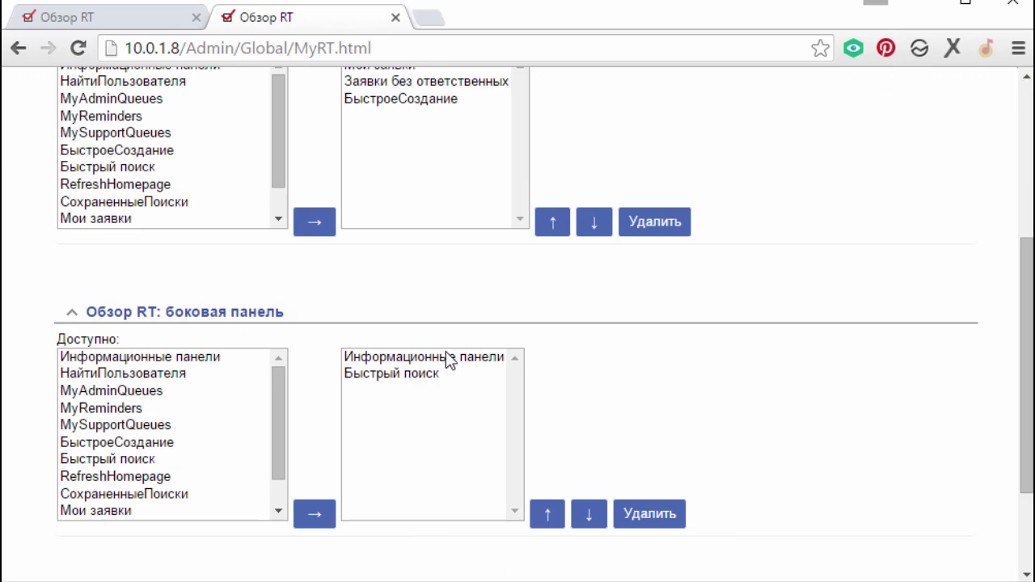
{"action": "left_click", "coordinate": [449, 361]}
{"action": "left_click", "coordinate": [663, 513]}
{"action": "scroll", "coordinate": [699, 410], "scroll_direction": "down", "scroll_amount": 4}
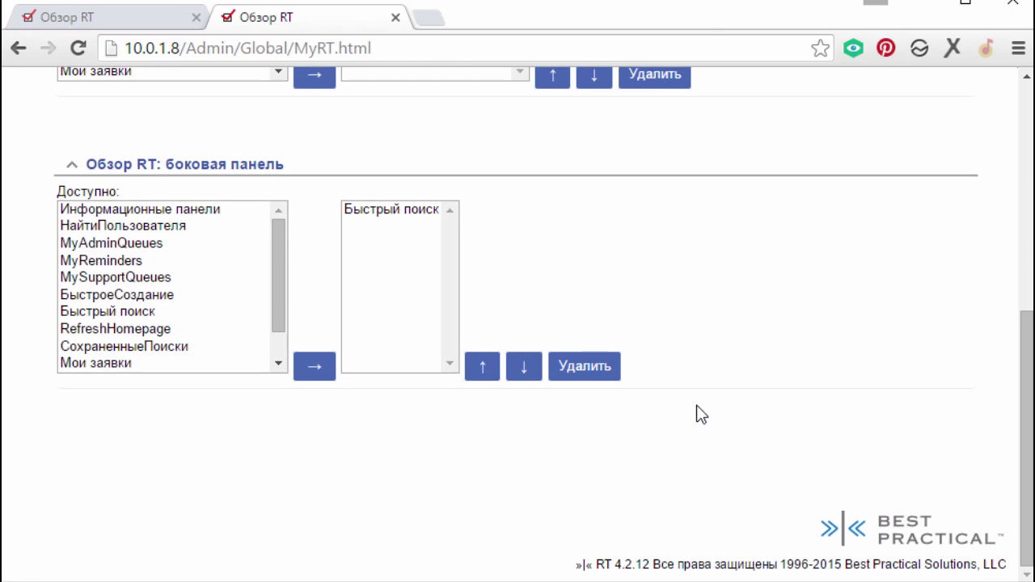
{"action": "scroll", "coordinate": [699, 409], "scroll_direction": "up", "scroll_amount": 5}
- Reload the RT homepage and check that only Быстрый поиск remains in the sidebar
{"action": "left_click", "coordinate": [98, 27]}
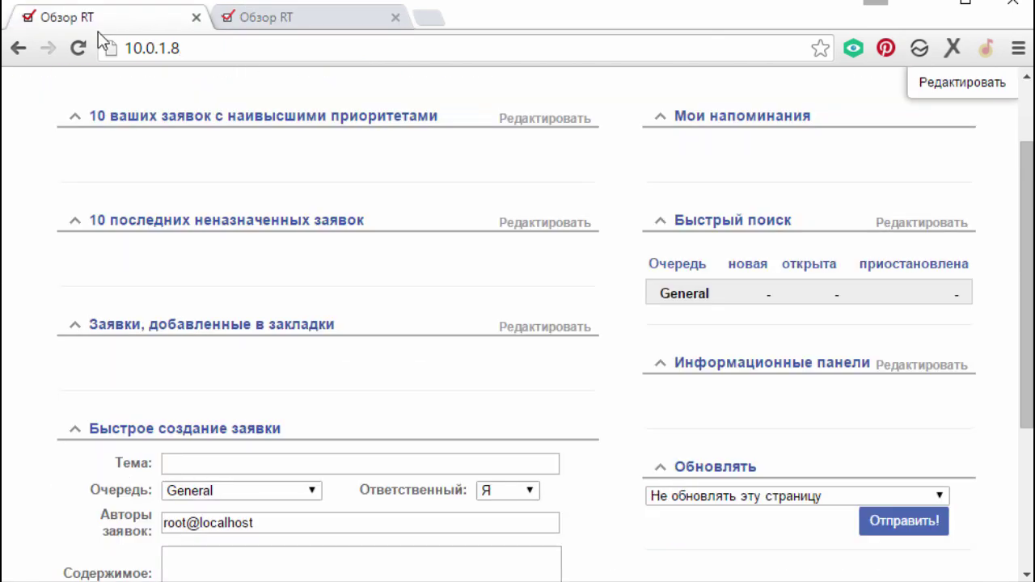
{"action": "left_click", "coordinate": [78, 48]}
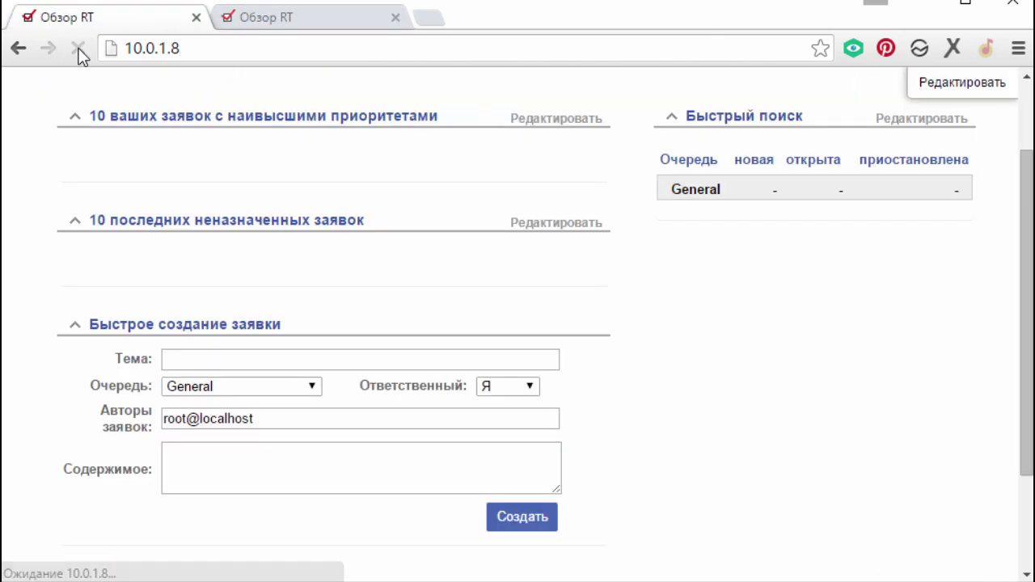
{"action": "scroll", "coordinate": [658, 288], "scroll_direction": "up", "scroll_amount": 2}
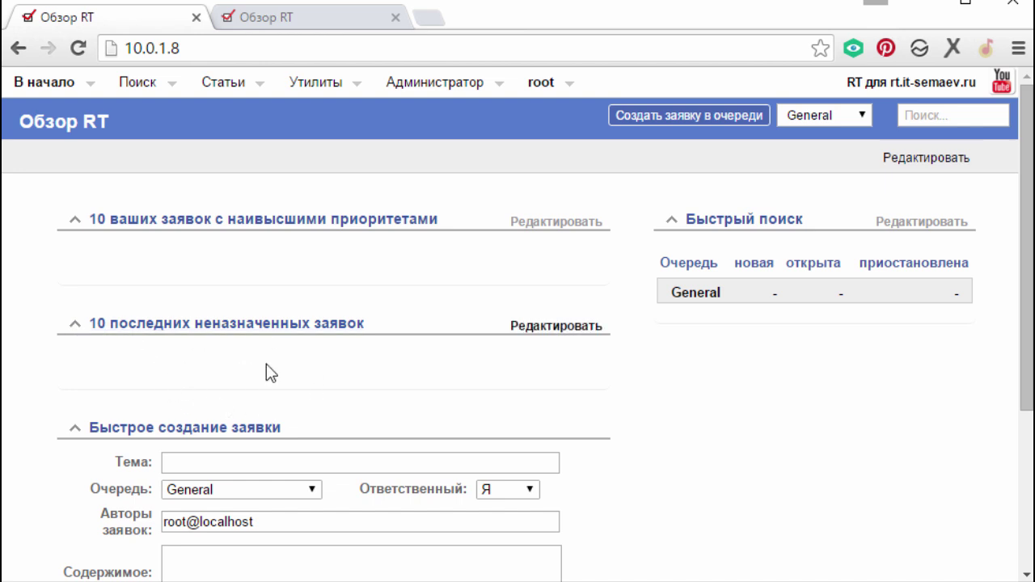
{"action": "scroll", "coordinate": [350, 360], "scroll_direction": "down", "scroll_amount": 1}
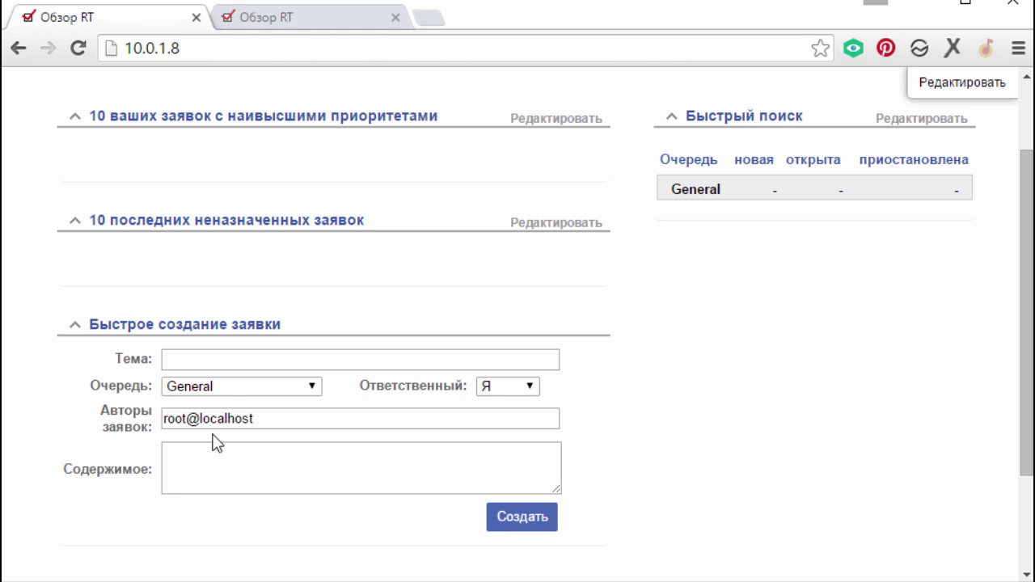
{"action": "scroll", "coordinate": [381, 416], "scroll_direction": "up", "scroll_amount": 1}
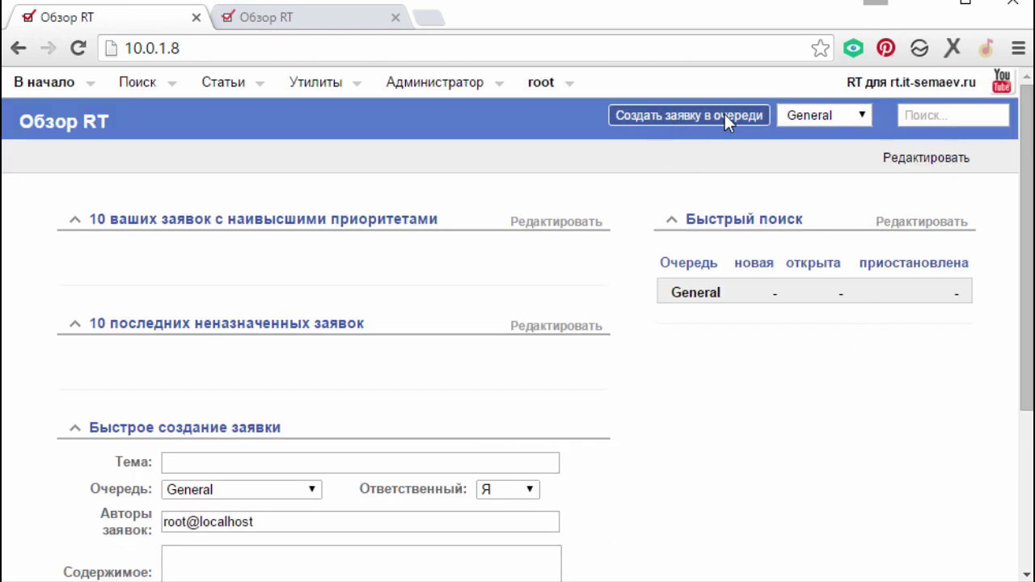
- Inspect the quick-ticket queue and owner dropdowns, keeping General and yourself
{"action": "left_click", "coordinate": [825, 117]}
{"action": "left_click", "coordinate": [735, 451]}
{"action": "scroll", "coordinate": [344, 429], "scroll_direction": "down", "scroll_amount": 3}
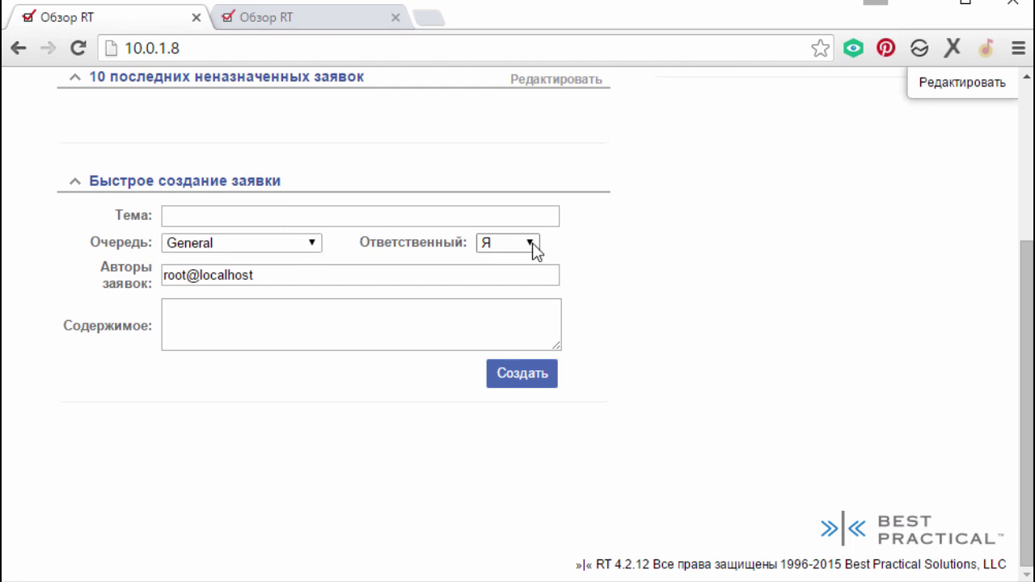
{"action": "left_click", "coordinate": [532, 245]}
{"action": "left_click", "coordinate": [342, 429]}
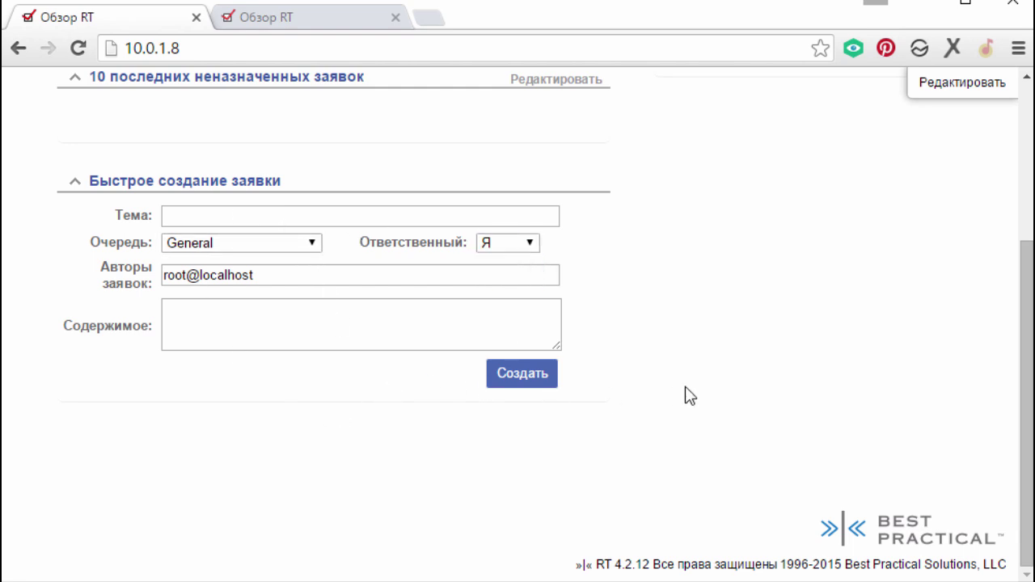
{"action": "scroll", "coordinate": [686, 393], "scroll_direction": "up", "scroll_amount": 3}
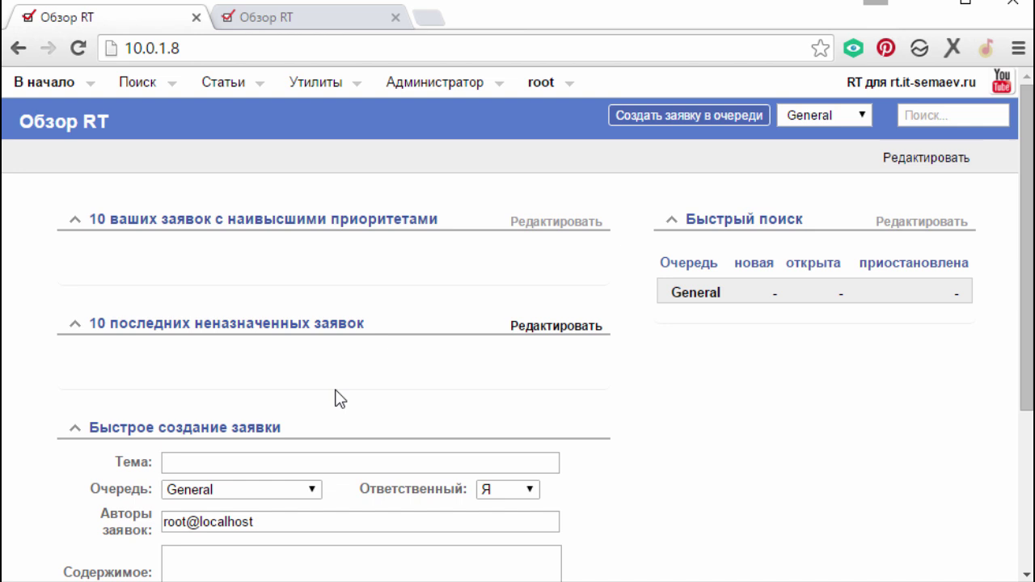
- Open the global Шаблоны list via Администратор > Общие in the settings tab
{"action": "left_click", "coordinate": [279, 22]}
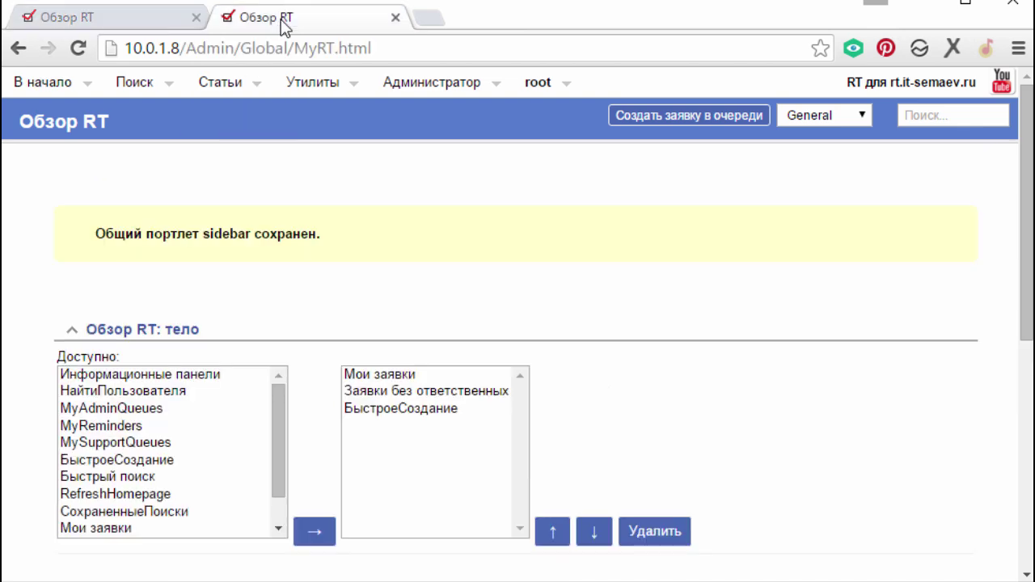
{"action": "mouse_move", "coordinate": [433, 91]}
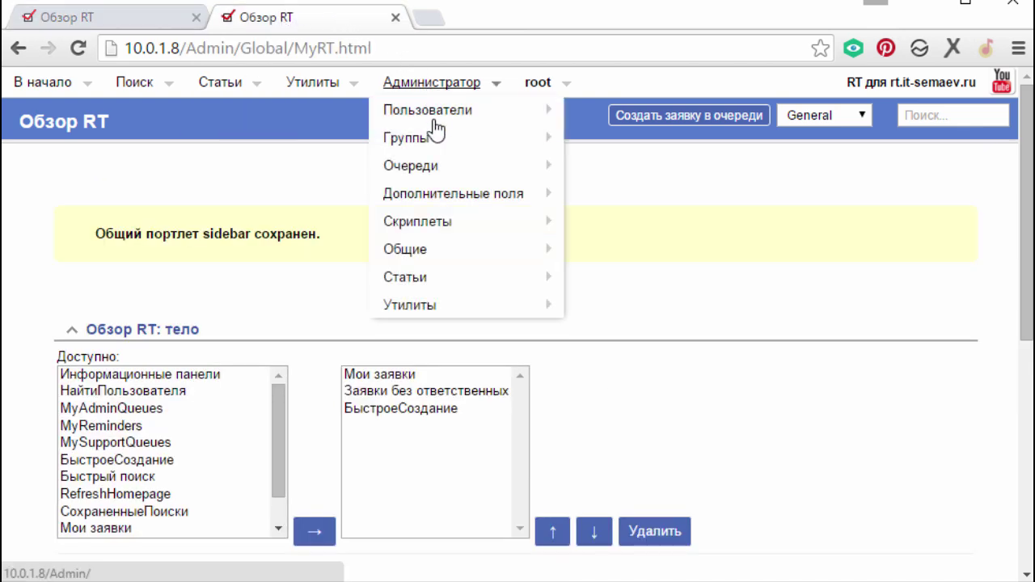
{"action": "mouse_move", "coordinate": [449, 260]}
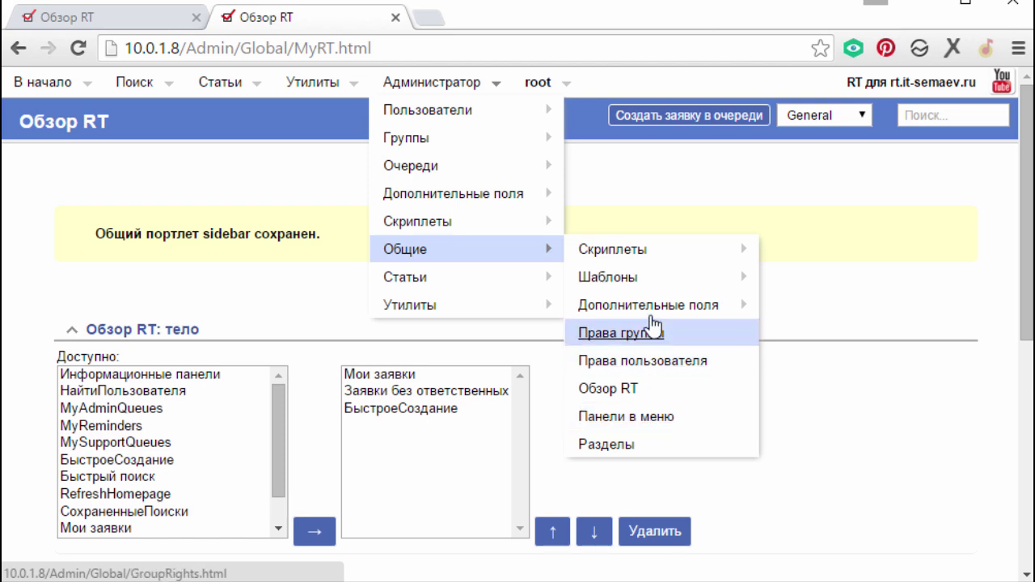
{"action": "mouse_move", "coordinate": [652, 280]}
{"action": "left_click", "coordinate": [815, 283]}
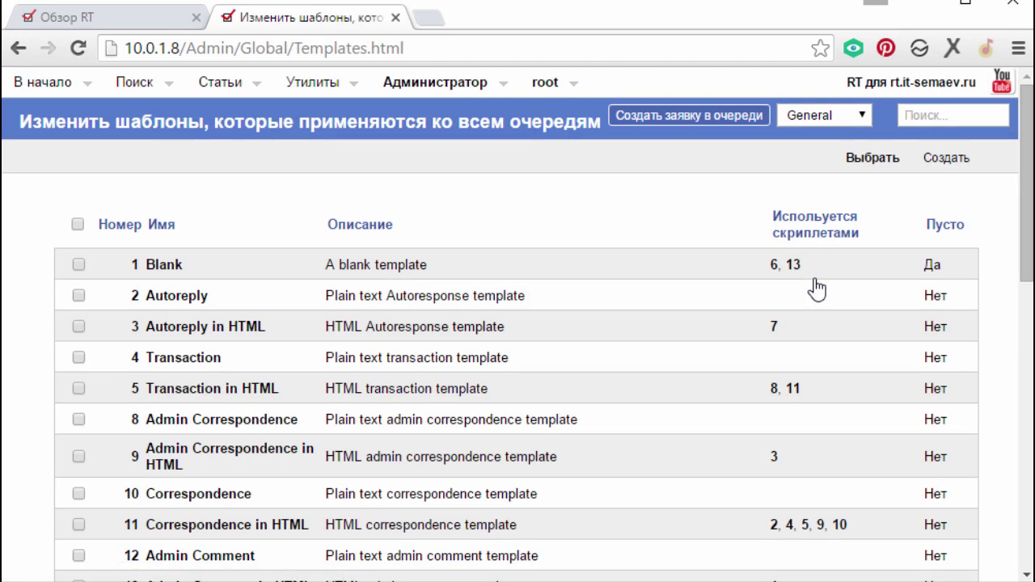
{"action": "scroll", "coordinate": [486, 364], "scroll_direction": "down", "scroll_amount": 3}
{"action": "scroll", "coordinate": [489, 368], "scroll_direction": "down", "scroll_amount": 3}
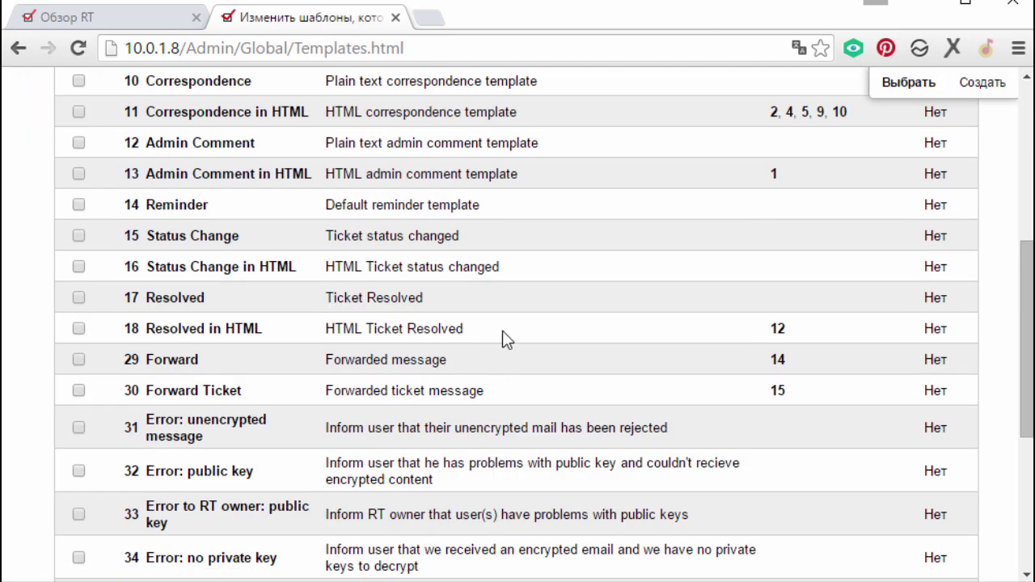
{"action": "scroll", "coordinate": [502, 331], "scroll_direction": "up", "scroll_amount": 5}
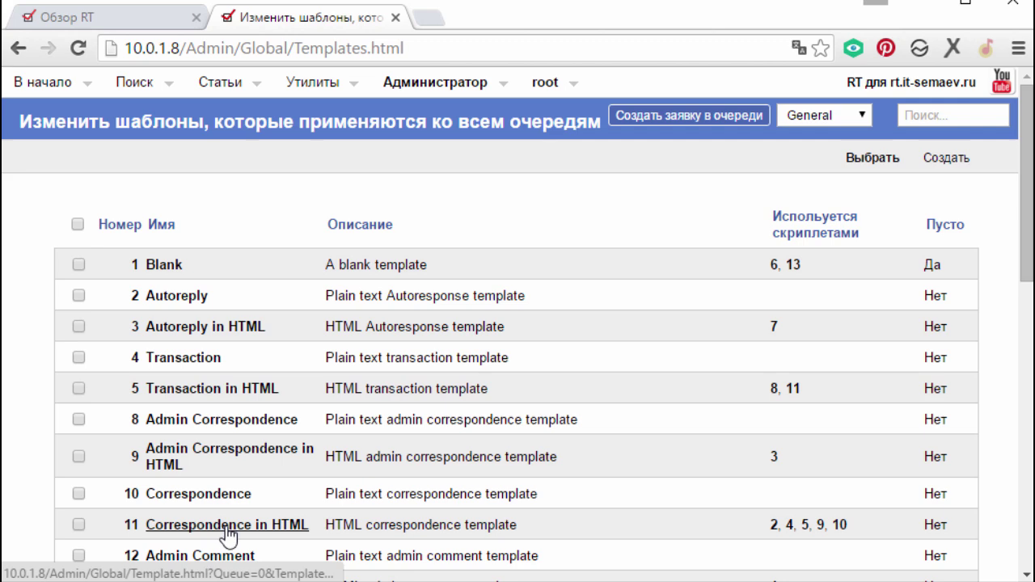
- View the Correspondence in HTML template, then return to the templates list
{"action": "scroll", "coordinate": [267, 538], "scroll_direction": "down", "scroll_amount": 1}
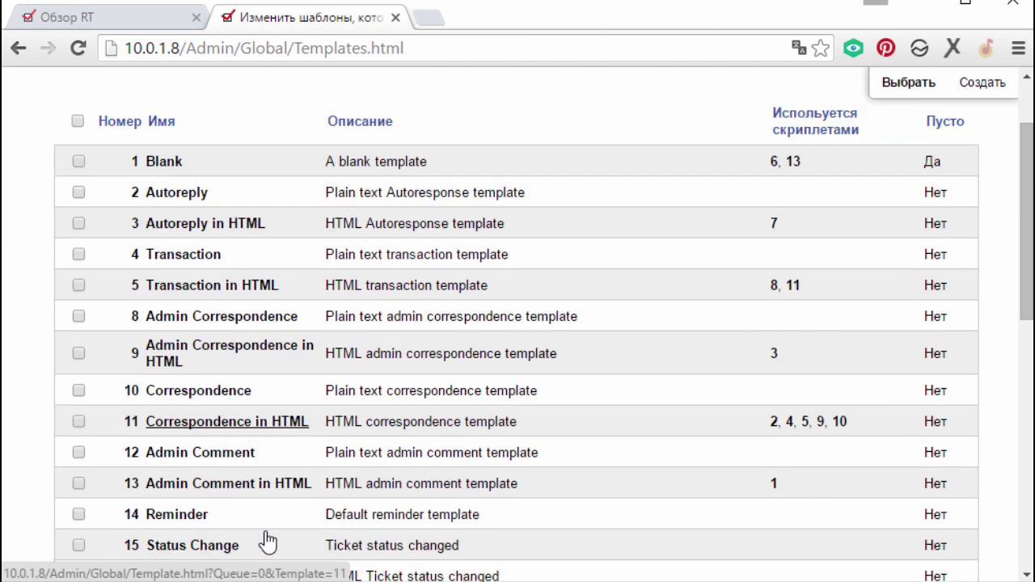
{"action": "left_click", "coordinate": [194, 428]}
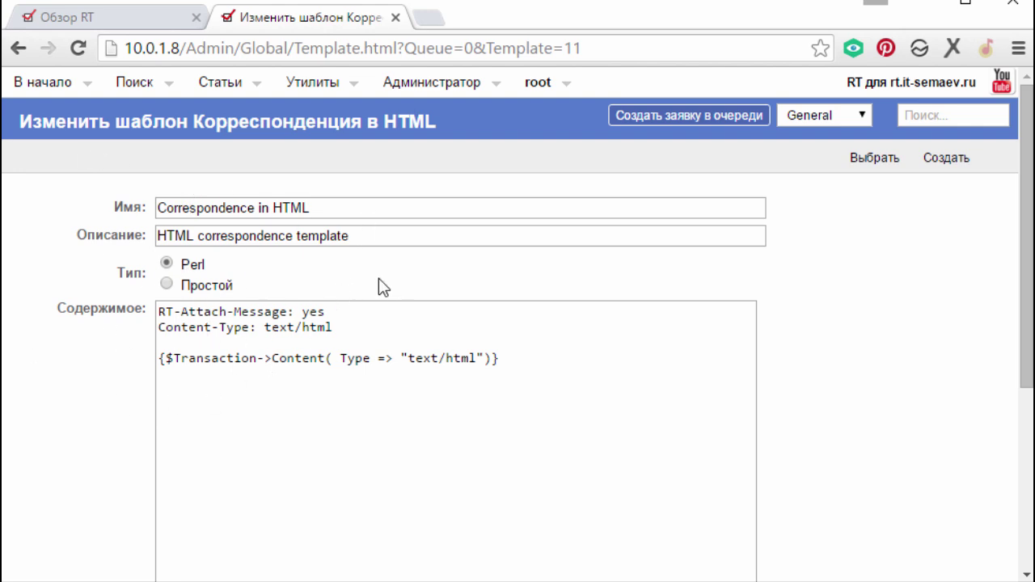
{"action": "left_click", "coordinate": [17, 47]}
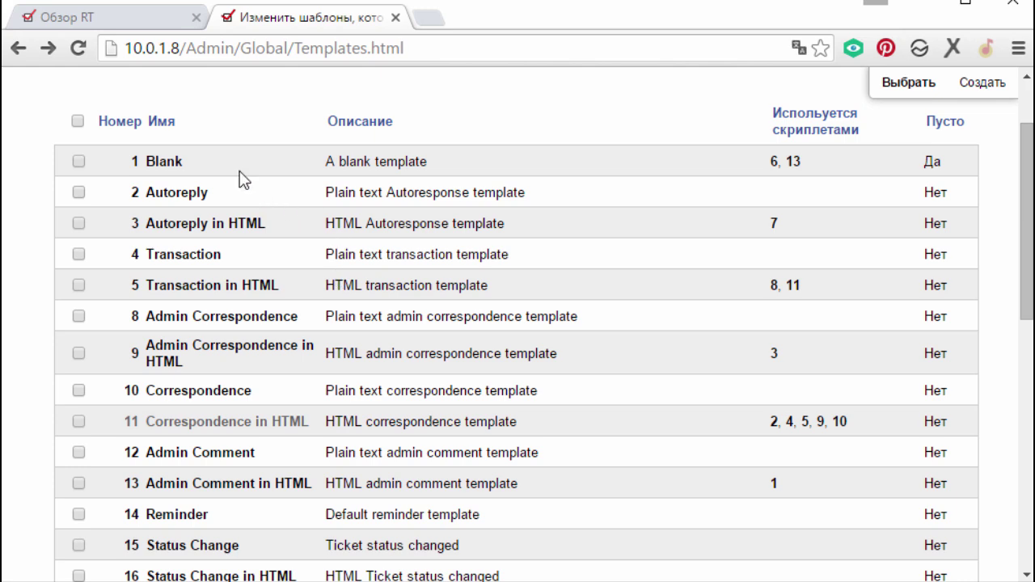
- In the Autoreply in HTML template body, replace 'Greetings' with 'Здравствуйте'
{"action": "left_click", "coordinate": [222, 225]}
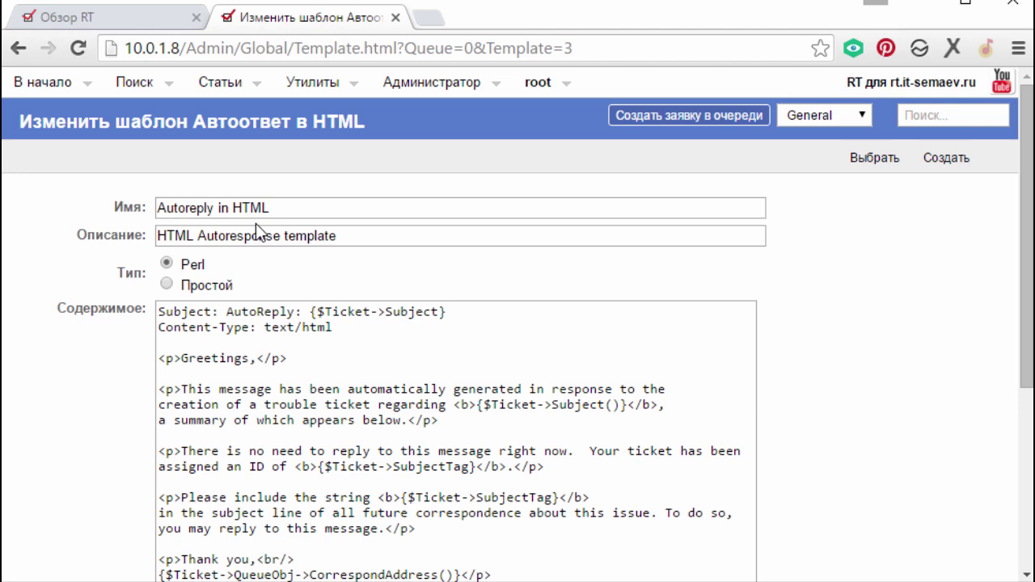
{"action": "scroll", "coordinate": [393, 320], "scroll_direction": "down", "scroll_amount": 3}
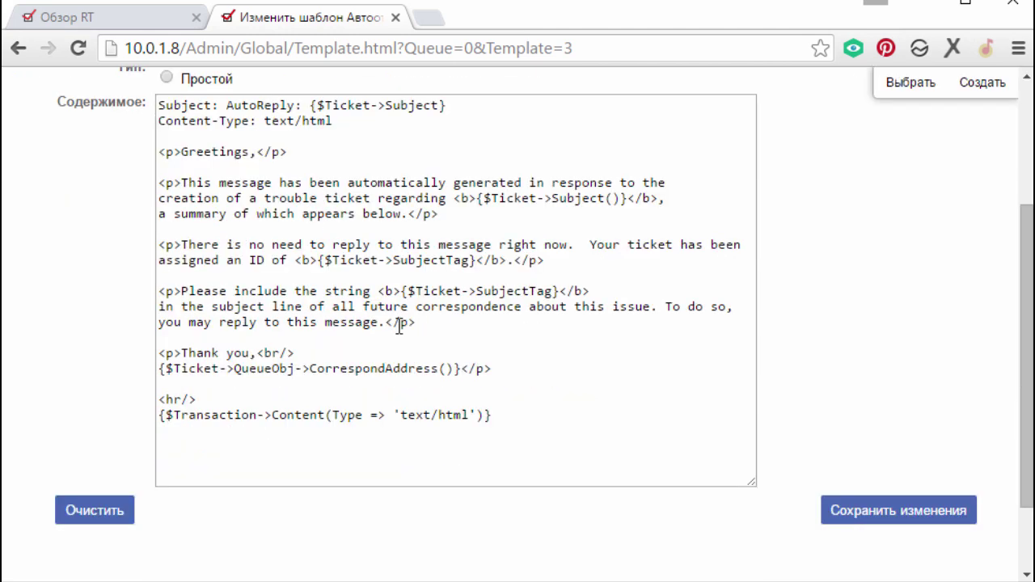
{"action": "scroll", "coordinate": [197, 284], "scroll_direction": "up", "scroll_amount": 1}
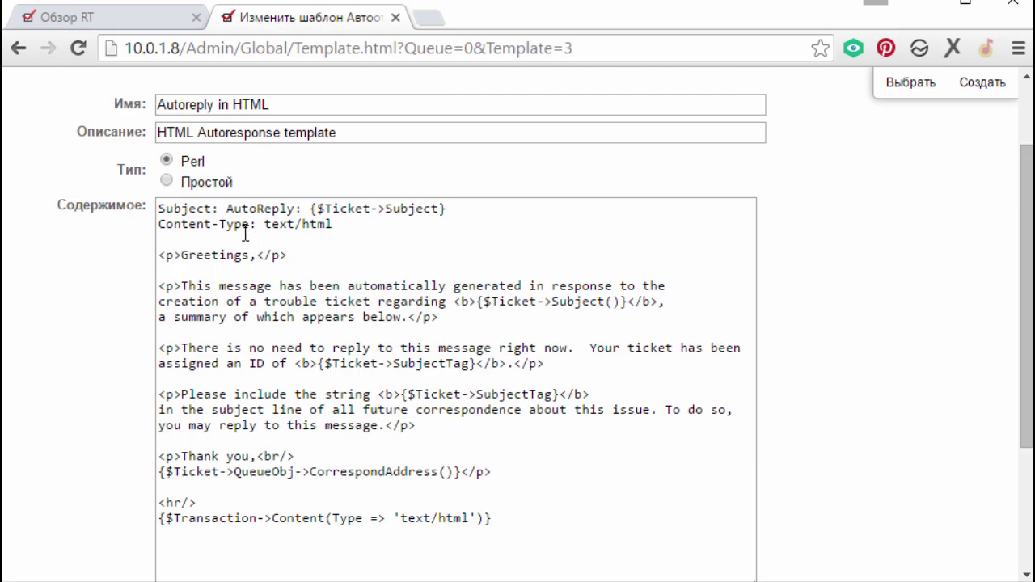
{"action": "double_click", "coordinate": [217, 257]}
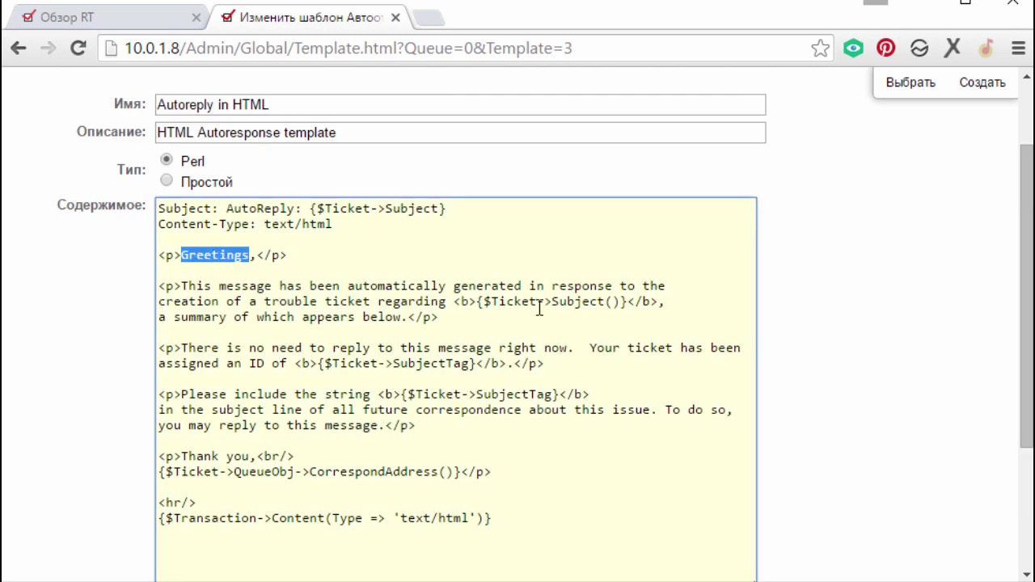
{"action": "type", "text": "Plhfd"}
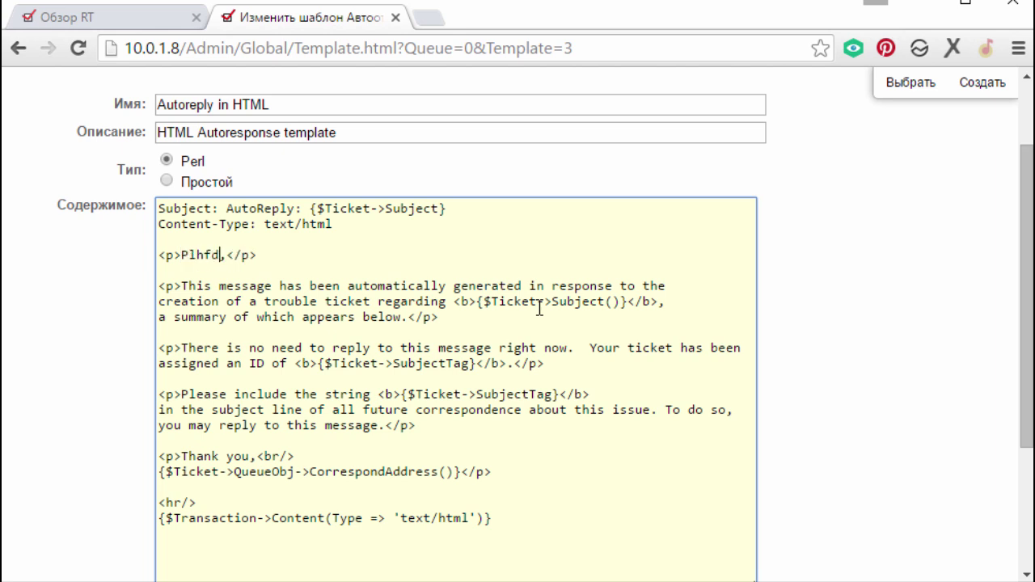
{"action": "key", "text": "BackSpace"}
{"action": "key", "text": "BackSpace"}
{"action": "key", "text": "BackSpace"}
{"action": "key", "text": "BackSpace"}
{"action": "key", "text": "BackSpace"}
{"action": "type", "text": "Здравствуй"}
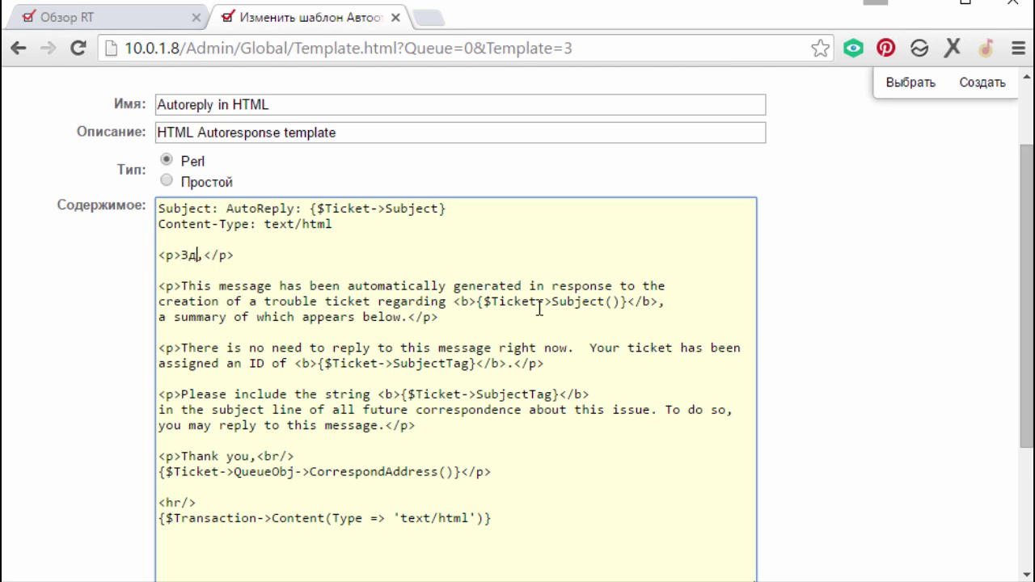
{"action": "type", "text": "те"}
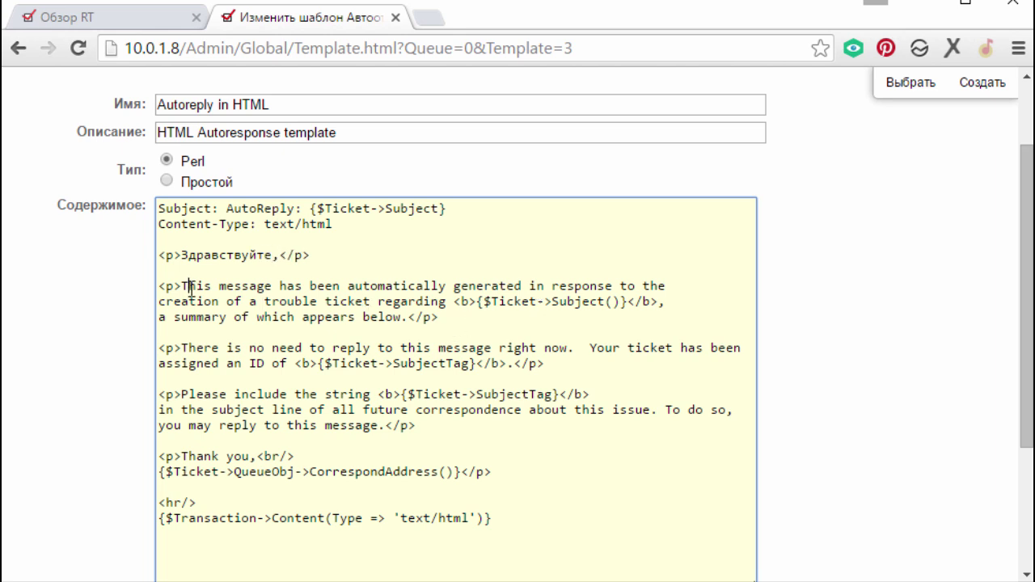
- Select the English paragraphs below the greeting, from the automatic-generation sentence to the no-reply note
{"action": "left_click_drag", "start_coordinate": [186, 287], "coordinate": [417, 301]}
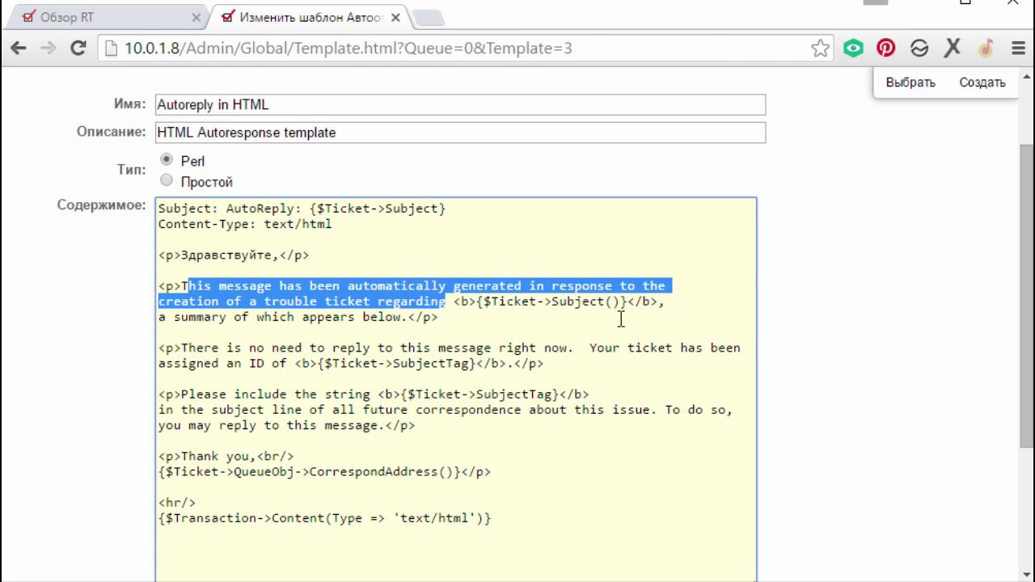
{"action": "left_click_drag", "start_coordinate": [160, 318], "coordinate": [404, 317]}
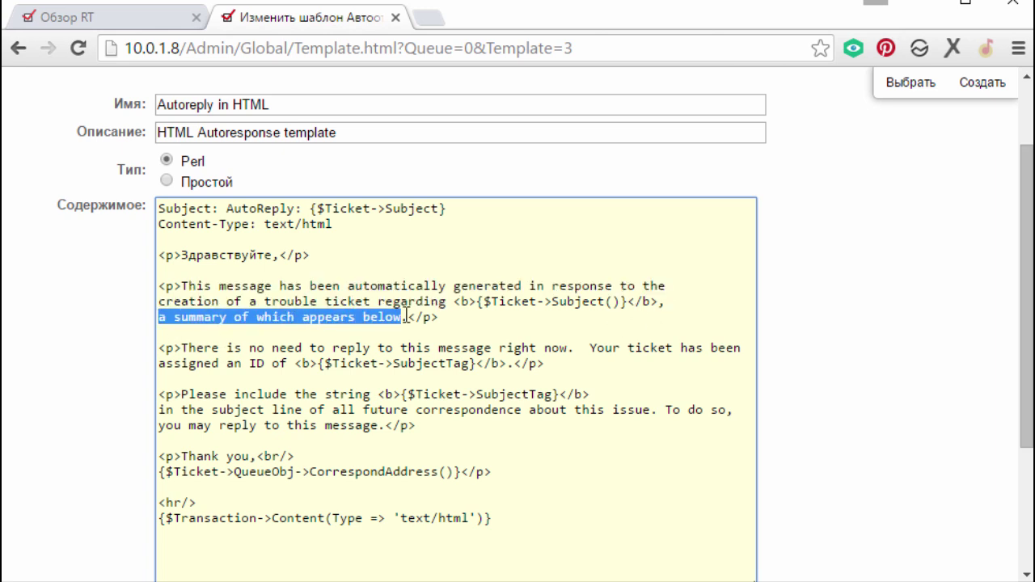
{"action": "left_click_drag", "start_coordinate": [188, 349], "coordinate": [289, 364]}
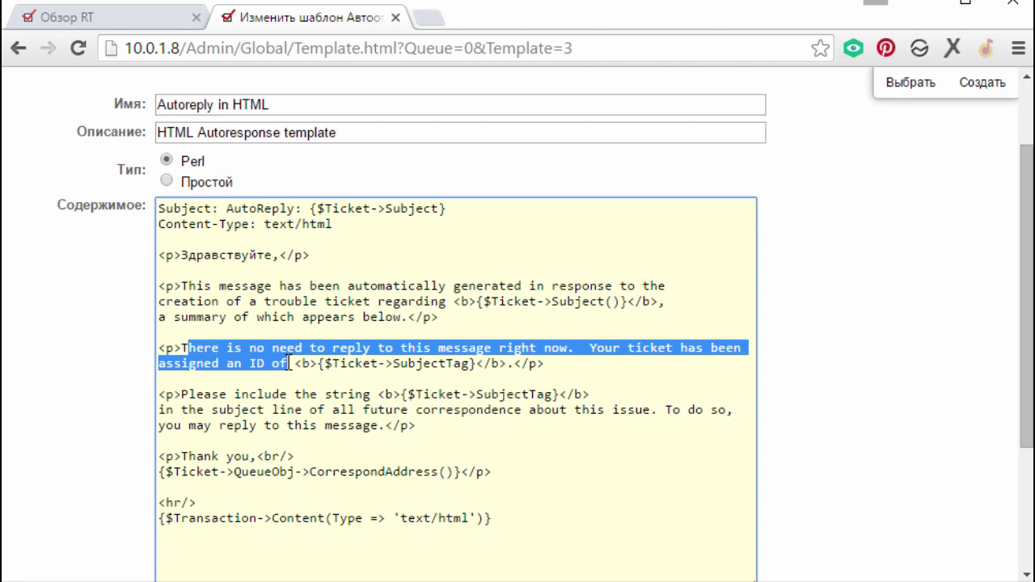
{"action": "left_click_drag", "start_coordinate": [182, 395], "coordinate": [311, 425]}
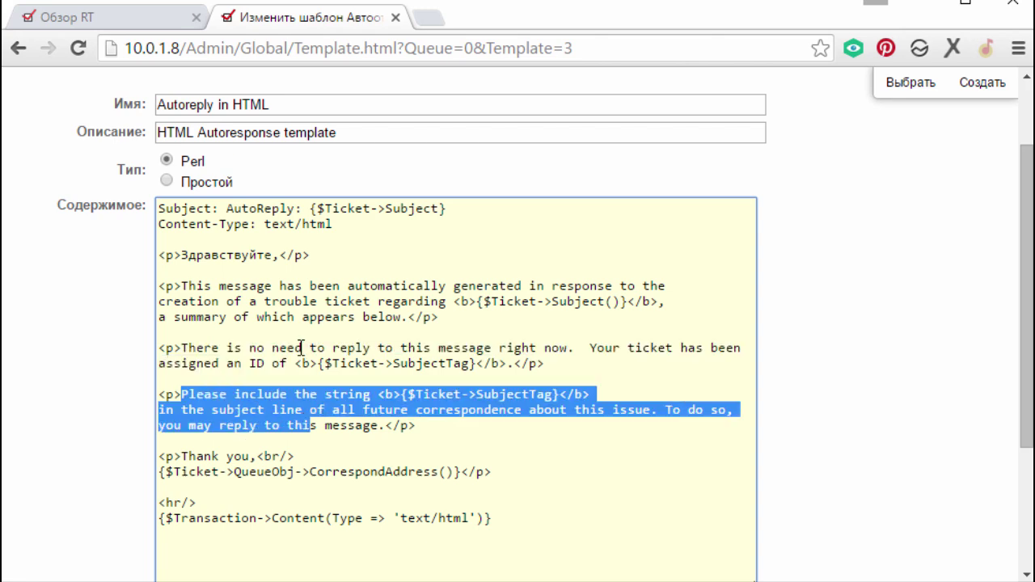
{"action": "scroll", "coordinate": [299, 346], "scroll_direction": "up", "scroll_amount": 2}
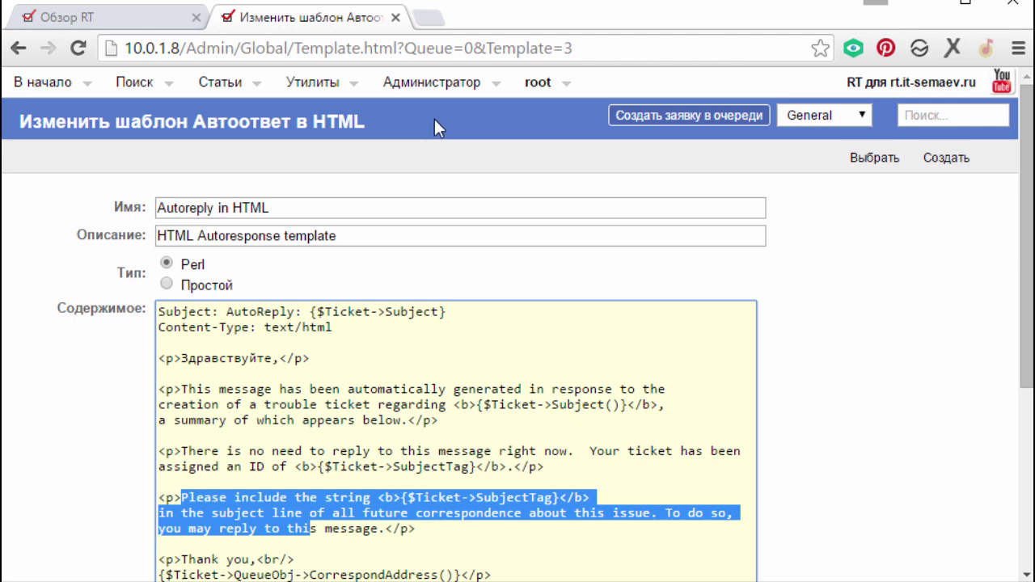
{"action": "left_click", "coordinate": [18, 48]}
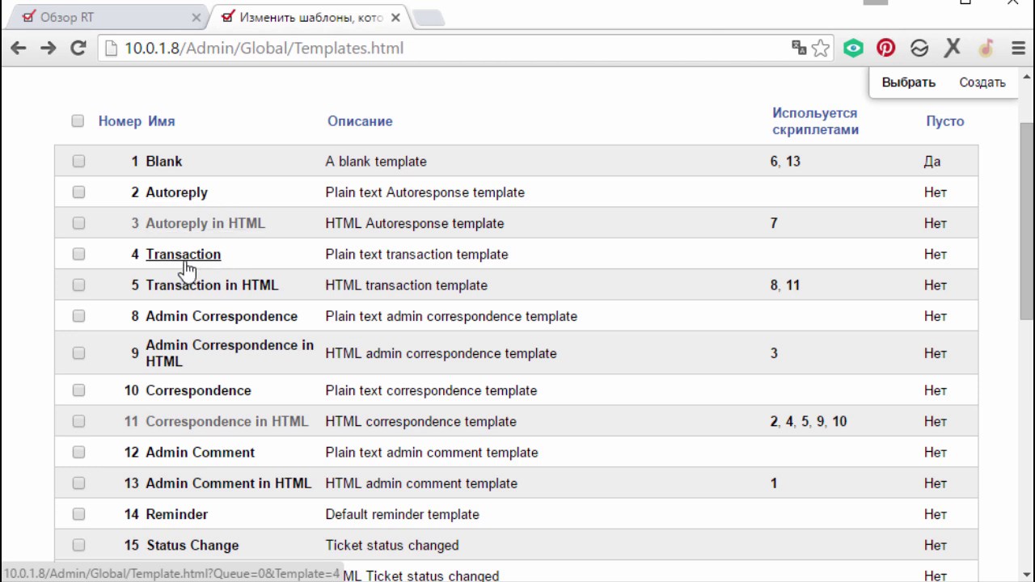
{"action": "double_click", "coordinate": [774, 223]}
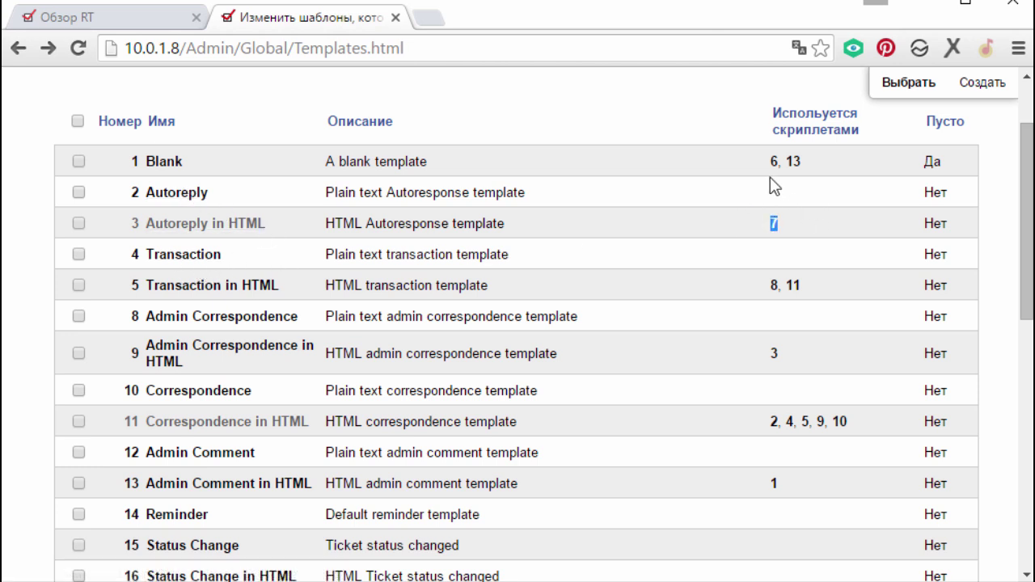
{"action": "left_click_drag", "start_coordinate": [770, 166], "coordinate": [826, 173]}
{"action": "left_click_drag", "start_coordinate": [811, 291], "coordinate": [756, 291]}
{"action": "left_click_drag", "start_coordinate": [865, 424], "coordinate": [760, 485]}
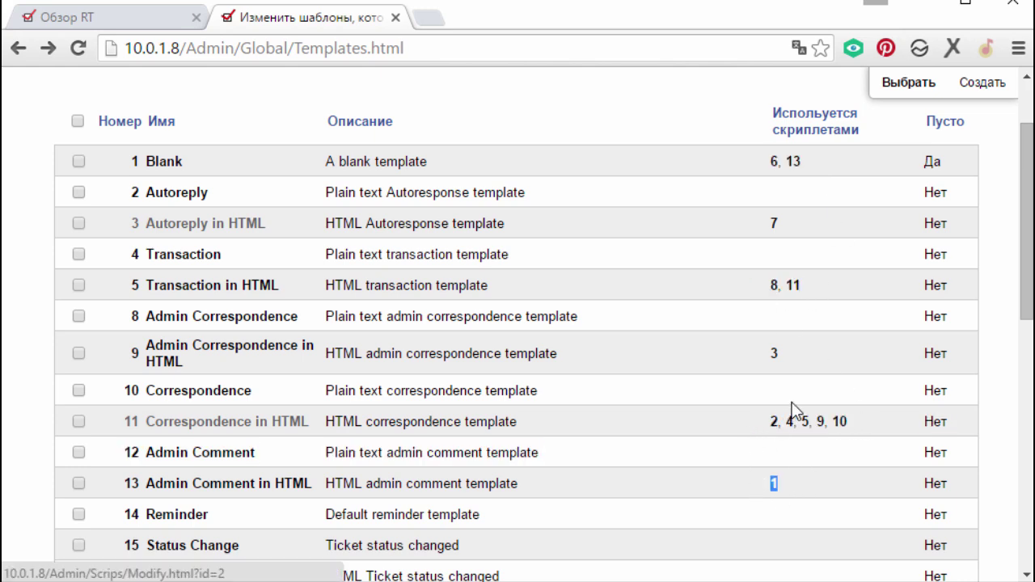
{"action": "scroll", "coordinate": [792, 402], "scroll_direction": "down", "scroll_amount": 1}
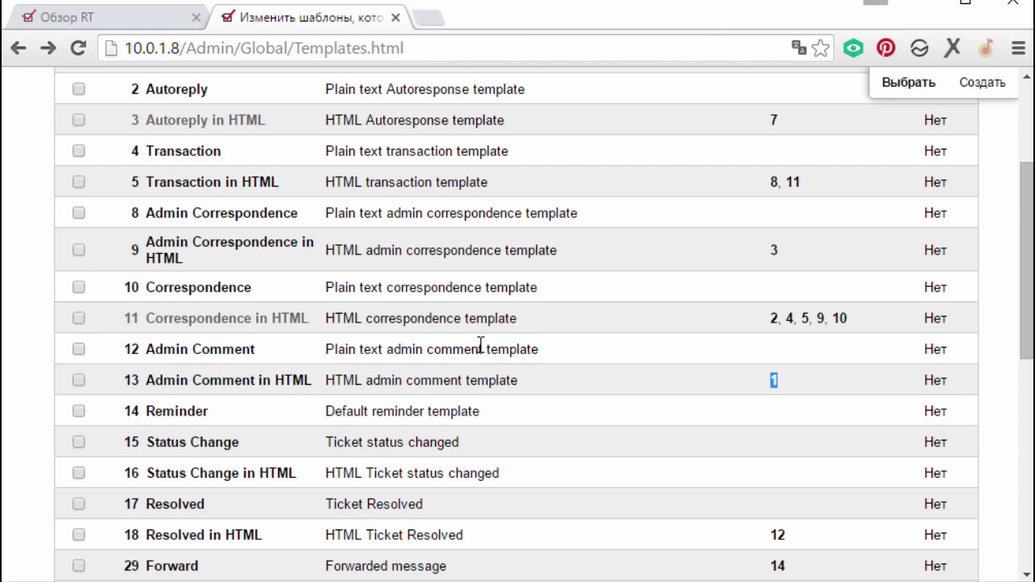
{"action": "scroll", "coordinate": [609, 386], "scroll_direction": "down", "scroll_amount": 2}
{"action": "scroll", "coordinate": [756, 388], "scroll_direction": "down", "scroll_amount": 2}
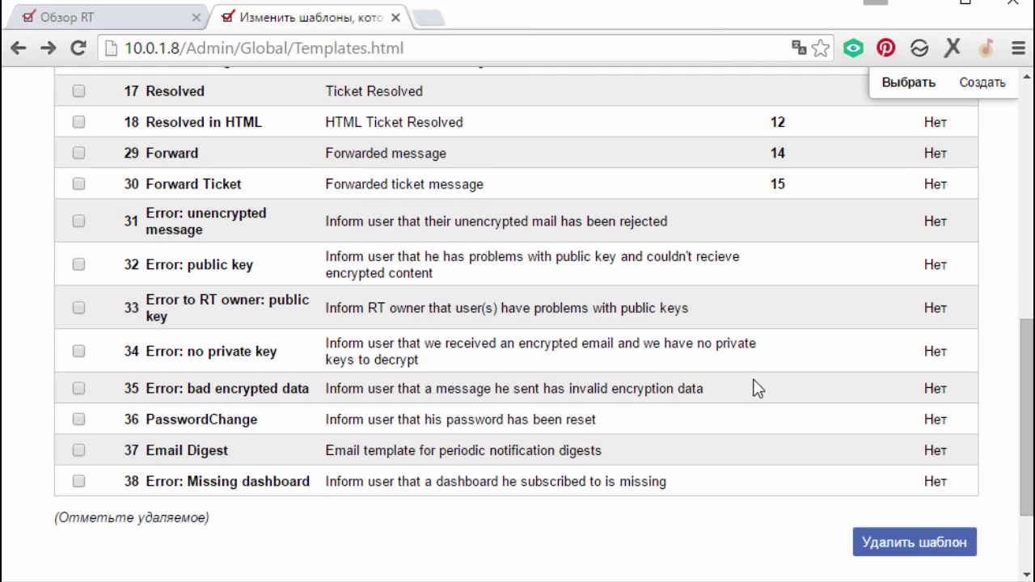
{"action": "scroll", "coordinate": [756, 389], "scroll_direction": "up", "scroll_amount": 7}
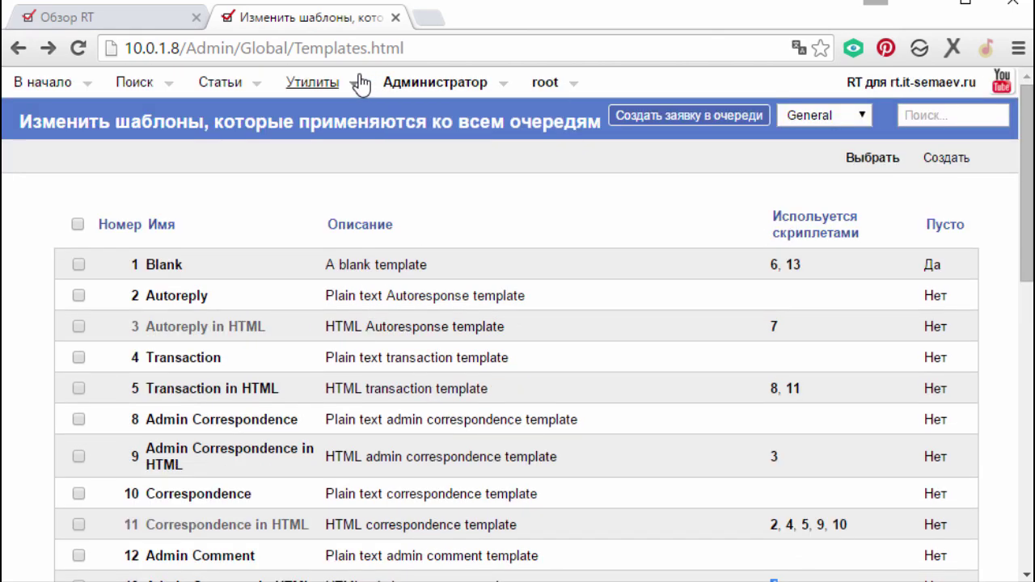
{"action": "mouse_move", "coordinate": [435, 81]}
{"action": "mouse_move", "coordinate": [486, 252]}
{"action": "mouse_move", "coordinate": [615, 267]}
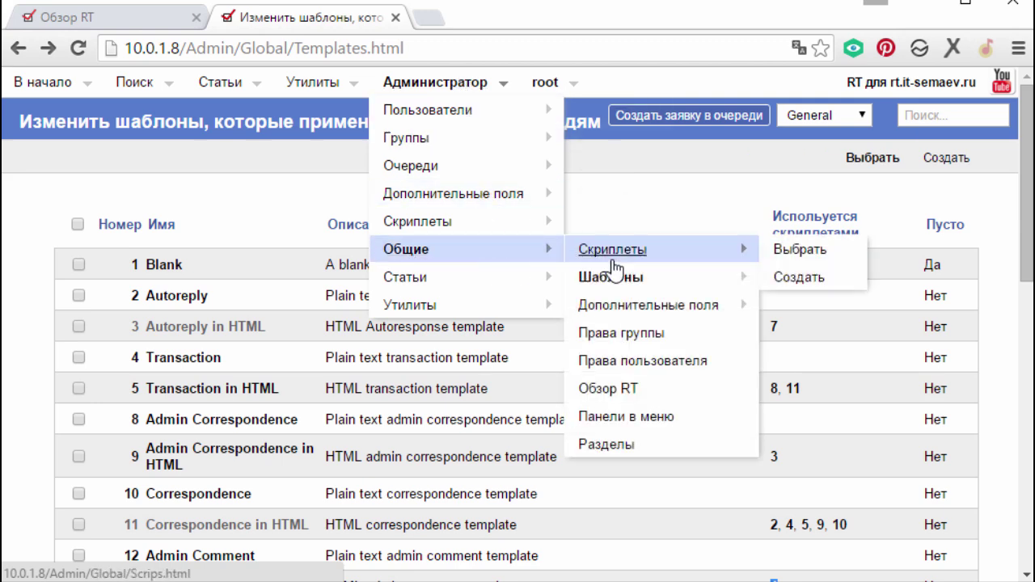
- Show the global scrips list and highlight scrip 8's При Создании condition
{"action": "left_click", "coordinate": [801, 253]}
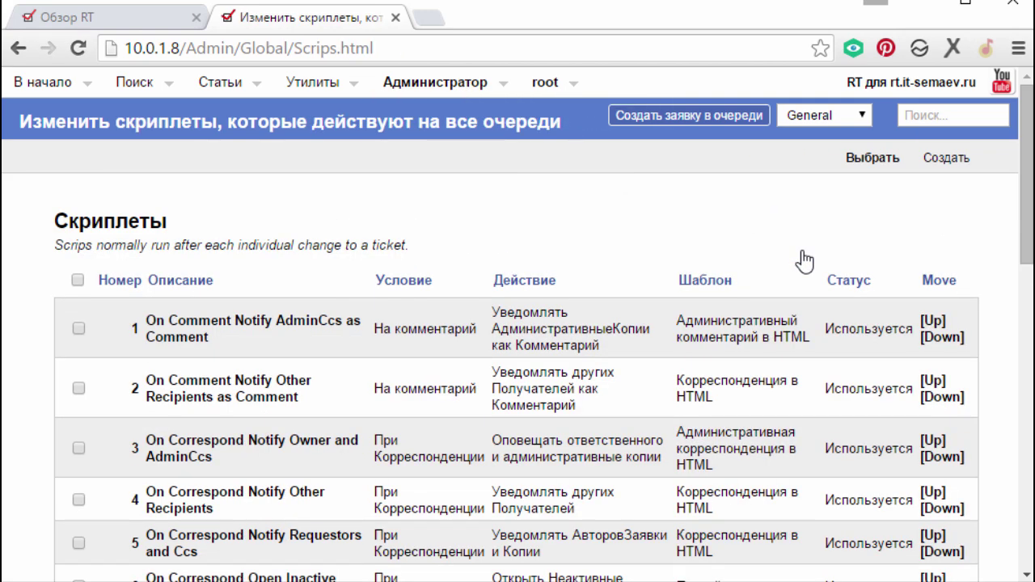
{"action": "scroll", "coordinate": [804, 260], "scroll_direction": "down", "scroll_amount": 5}
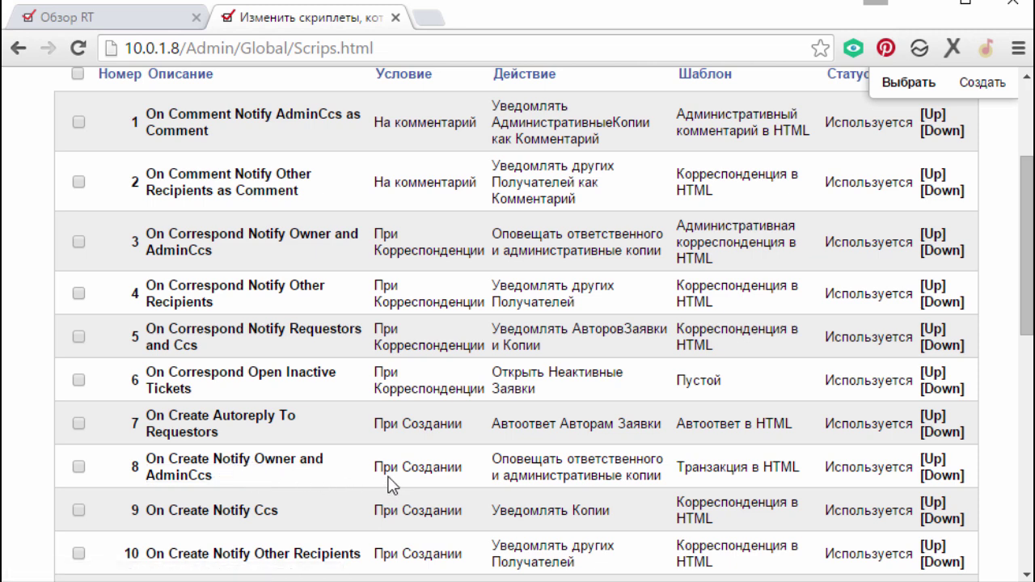
{"action": "left_click_drag", "start_coordinate": [426, 472], "coordinate": [662, 482]}
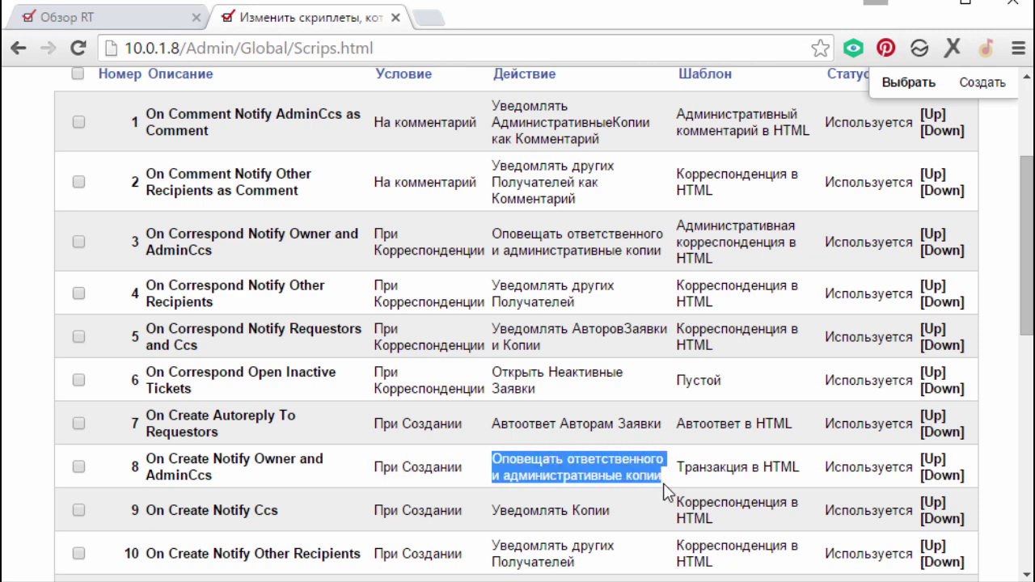
- Review scrip #8's options, keeping condition При Создании, its action and template Transaction in HTML unchanged
{"action": "left_click", "coordinate": [241, 465]}
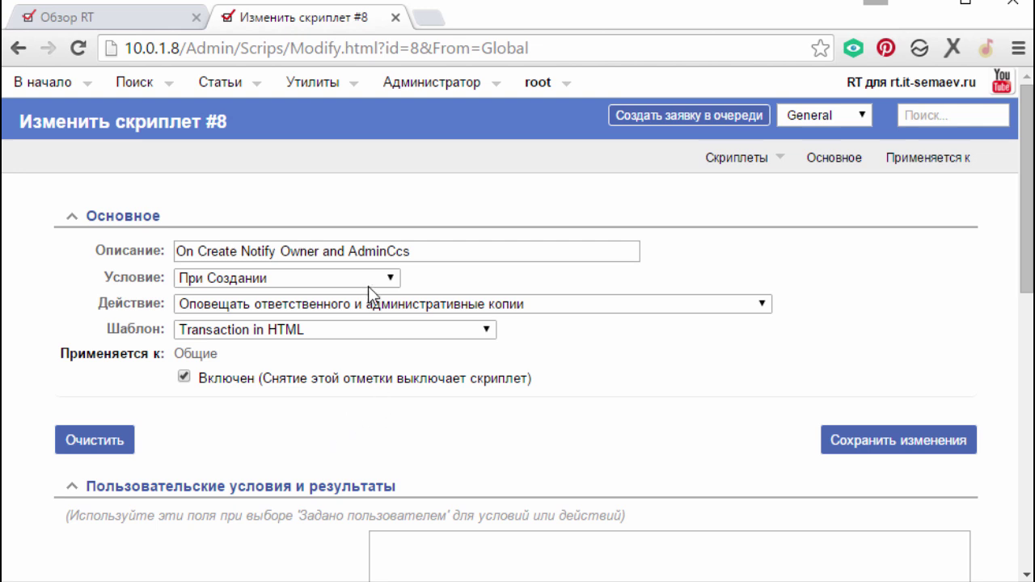
{"action": "left_click_drag", "start_coordinate": [471, 256], "coordinate": [120, 243]}
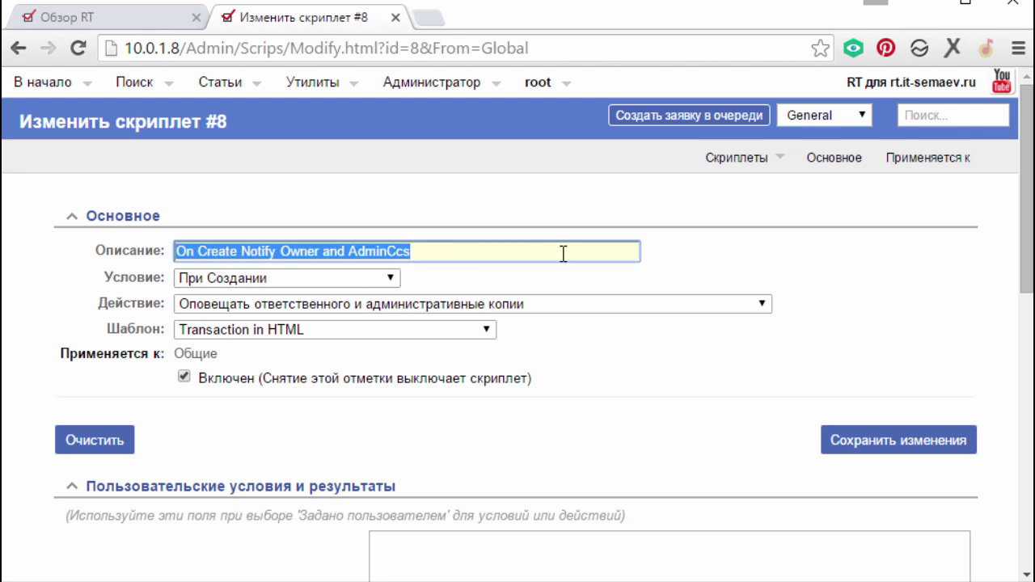
{"action": "left_click", "coordinate": [789, 247]}
{"action": "left_click", "coordinate": [389, 281]}
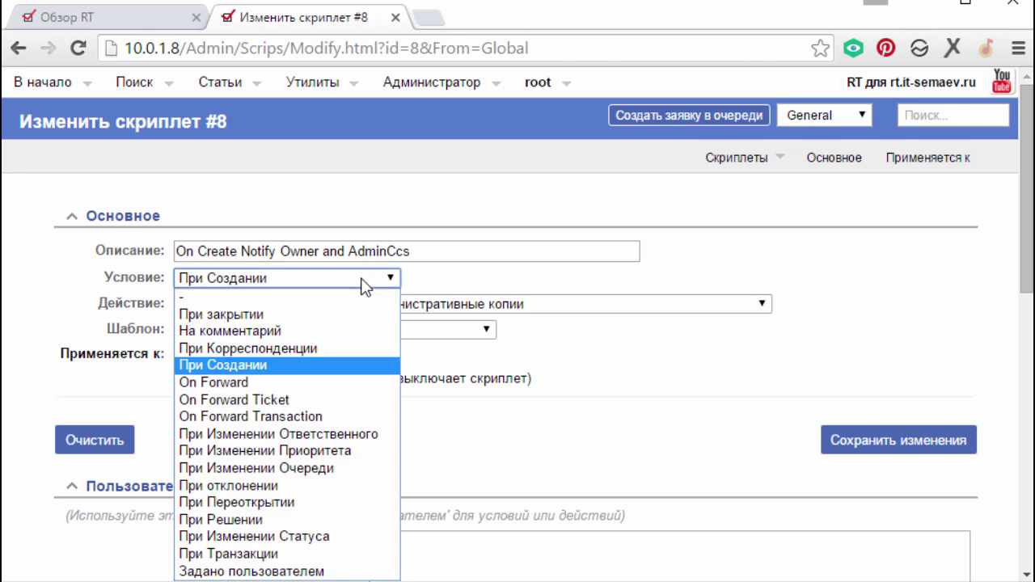
{"action": "left_click", "coordinate": [280, 364]}
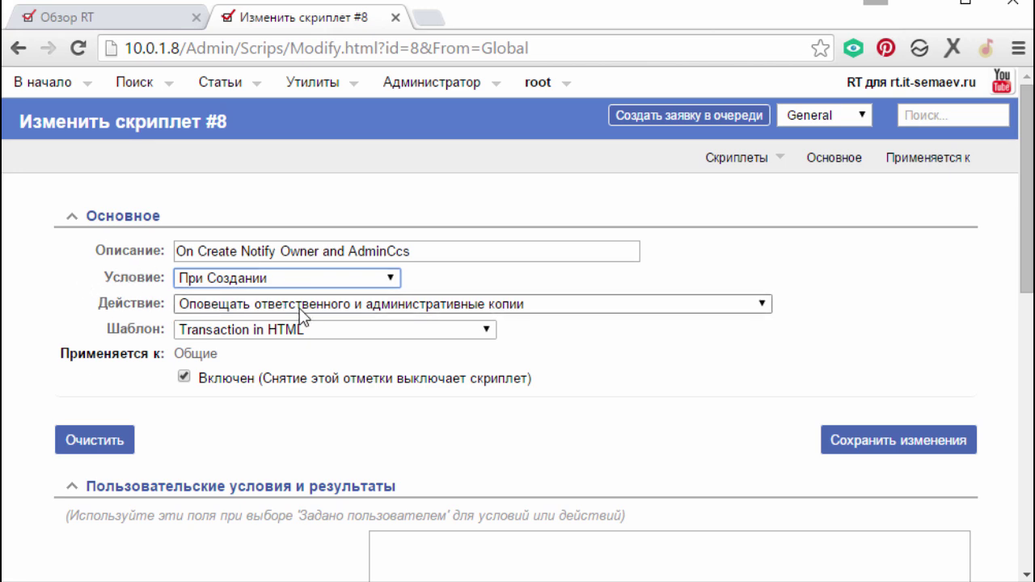
{"action": "left_click", "coordinate": [281, 309]}
{"action": "left_click", "coordinate": [240, 309]}
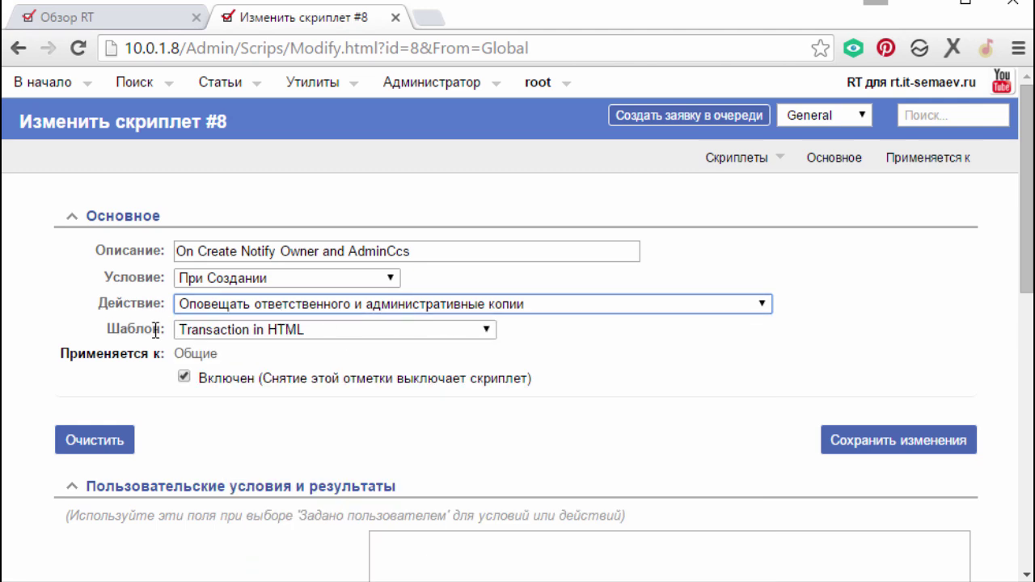
{"action": "left_click", "coordinate": [208, 333]}
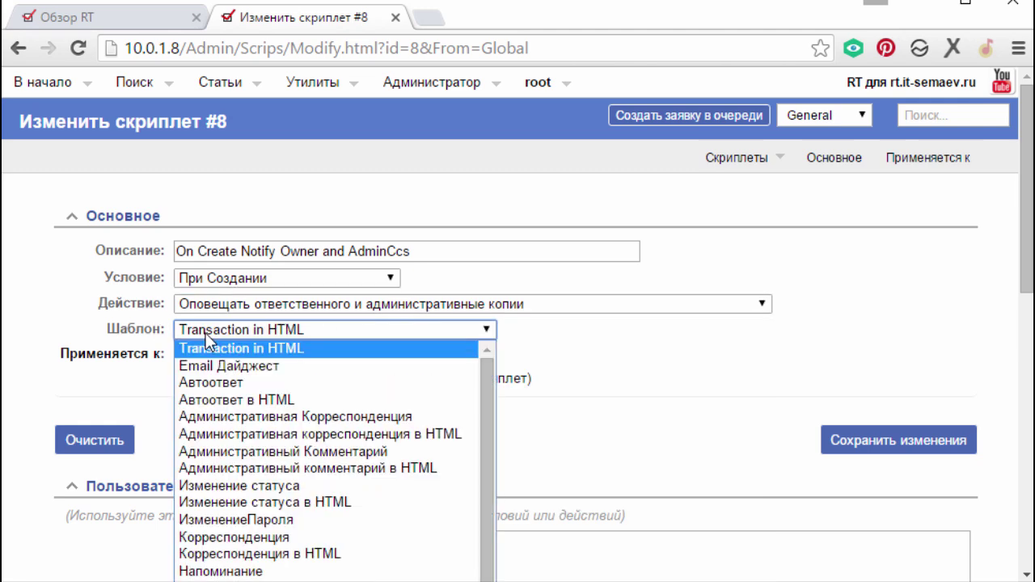
{"action": "left_click", "coordinate": [205, 335]}
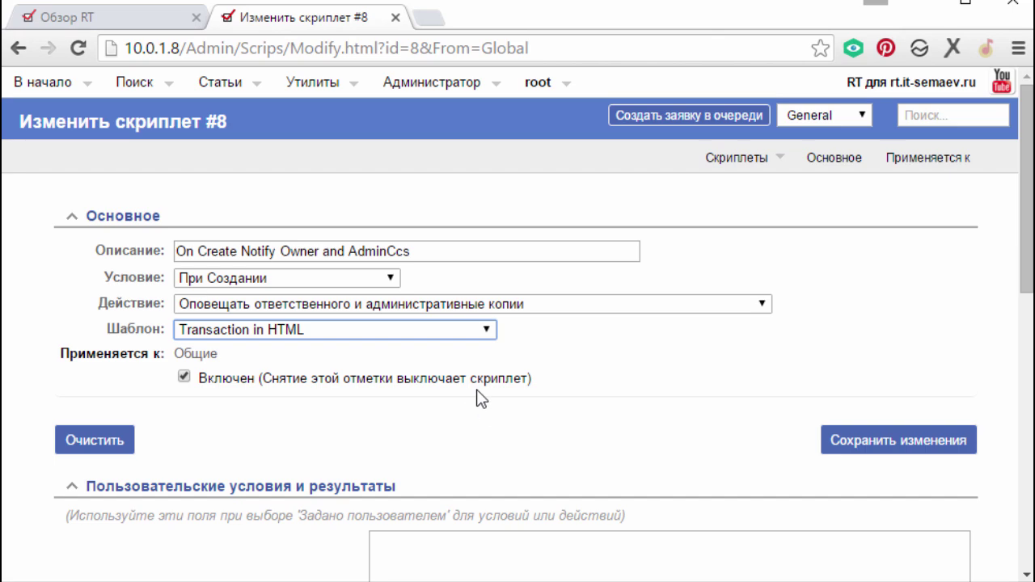
- Go back from scrip #8 to the global scrips list and scroll through it
{"action": "left_click", "coordinate": [21, 47]}
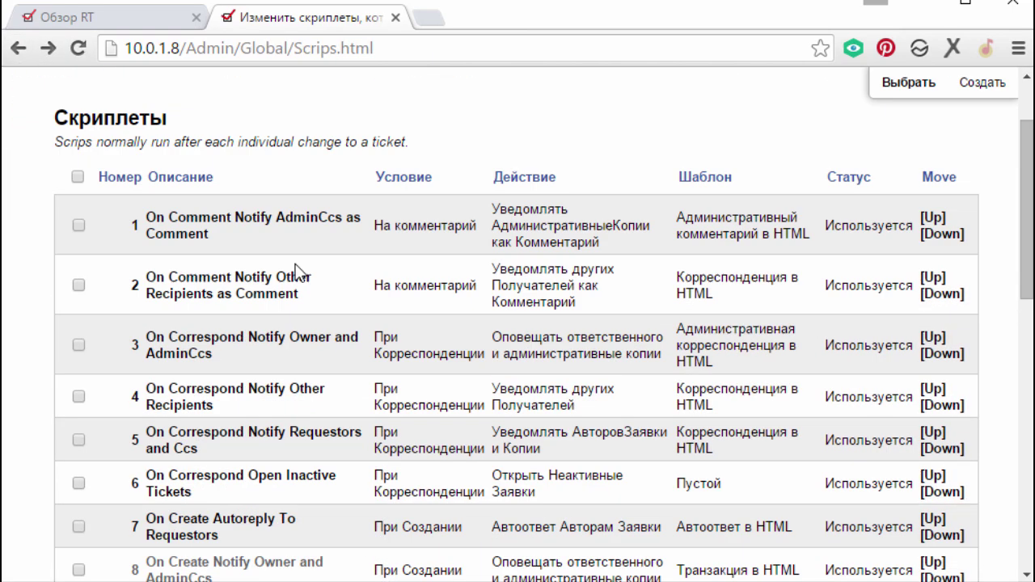
{"action": "scroll", "coordinate": [296, 273], "scroll_direction": "down", "scroll_amount": 5}
{"action": "scroll", "coordinate": [859, 371], "scroll_direction": "down", "scroll_amount": 2}
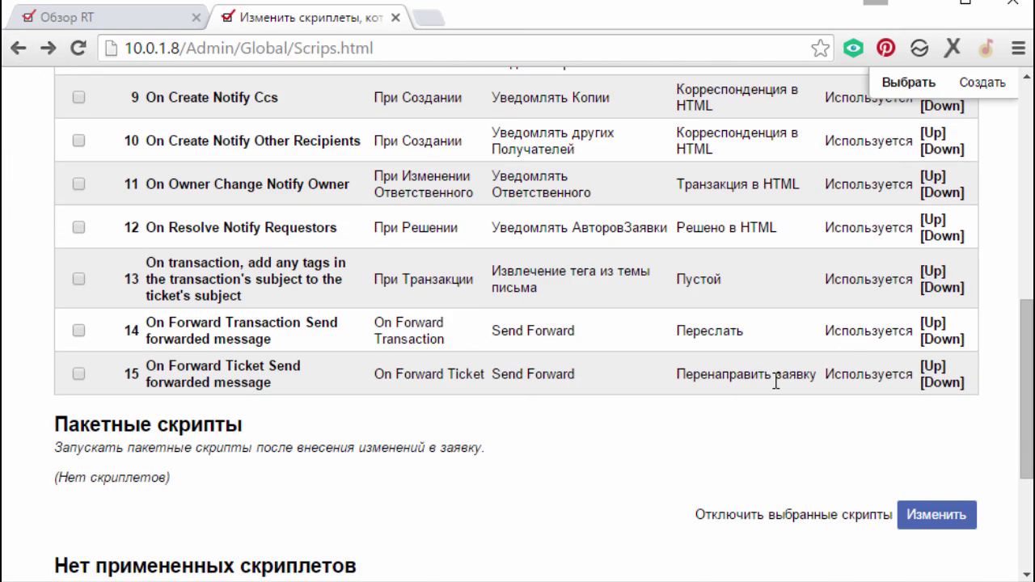
{"action": "scroll", "coordinate": [774, 388], "scroll_direction": "up", "scroll_amount": 5}
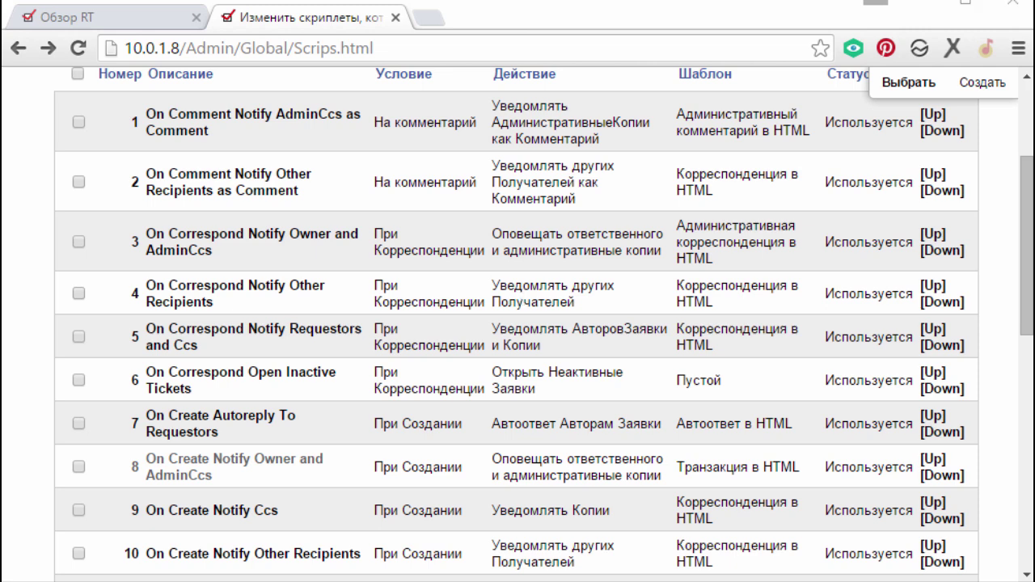
{"action": "scroll", "coordinate": [356, 188], "scroll_direction": "up", "scroll_amount": 3}
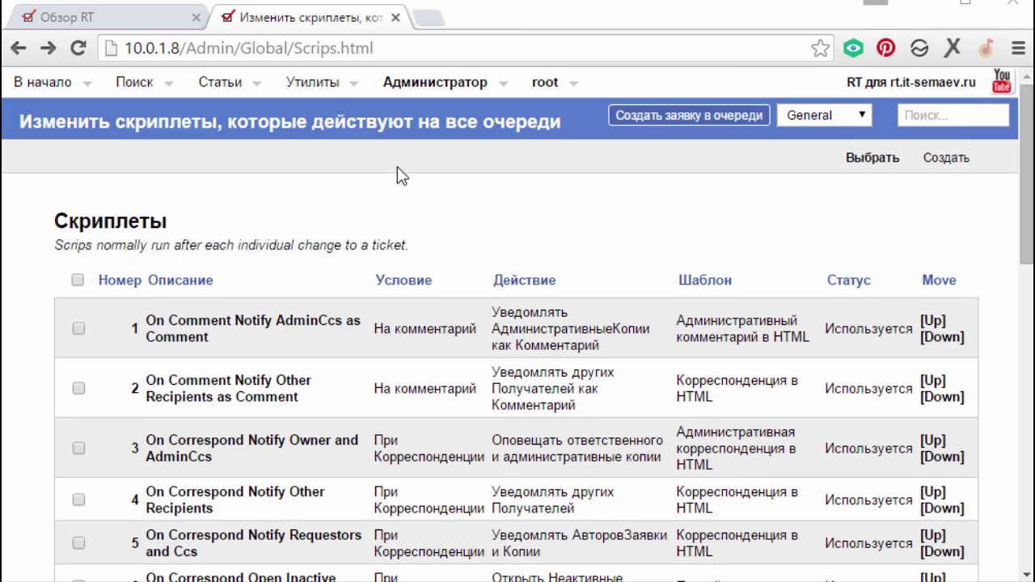
{"action": "mouse_move", "coordinate": [445, 83]}
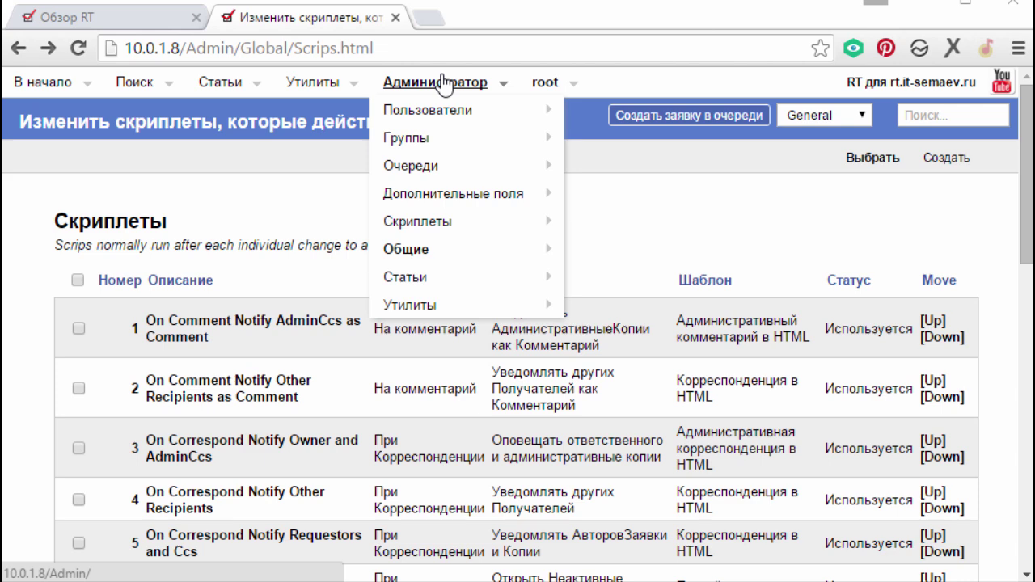
{"action": "mouse_move", "coordinate": [455, 169]}
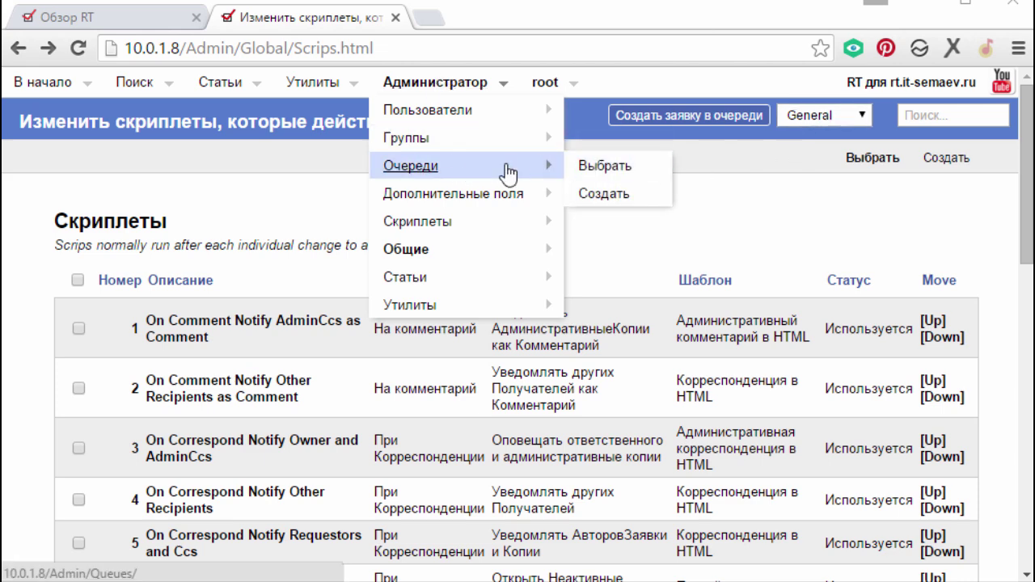
- Start a new queue named 'Проблемы с компьютером'
{"action": "left_click", "coordinate": [607, 196]}
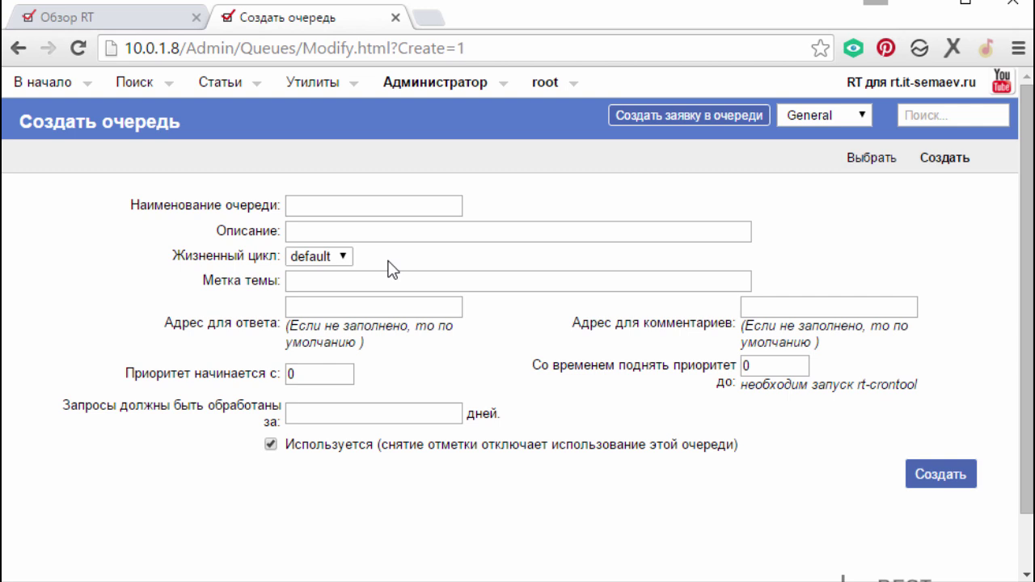
{"action": "left_click", "coordinate": [338, 214]}
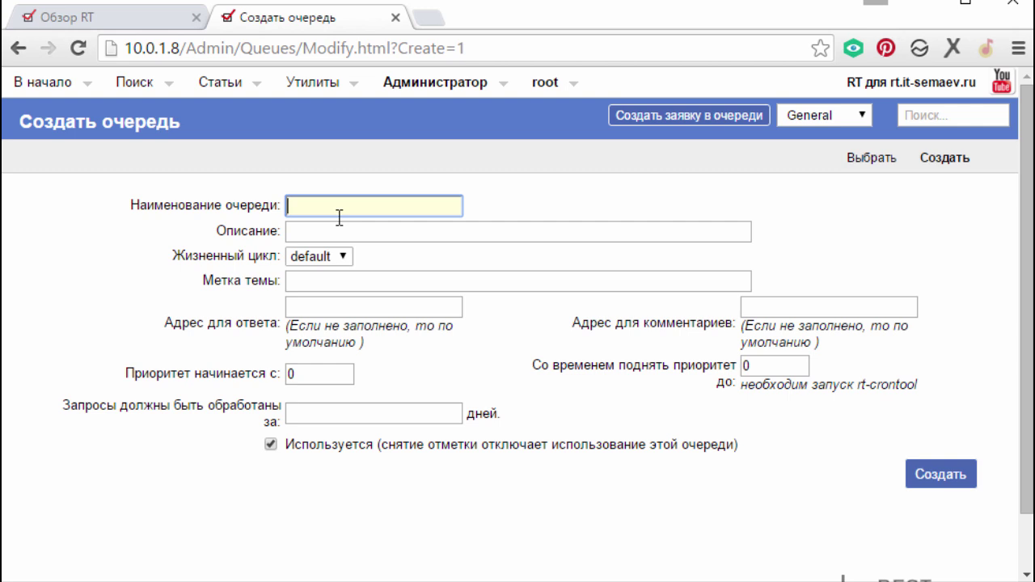
{"action": "type", "text": "Проблемы "}
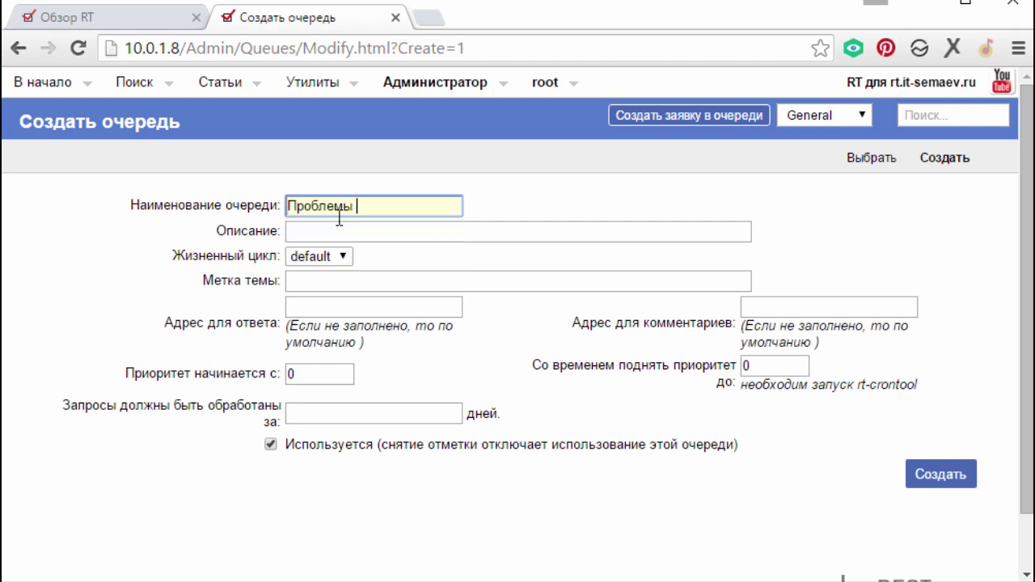
{"action": "type", "text": "с компьюет"}
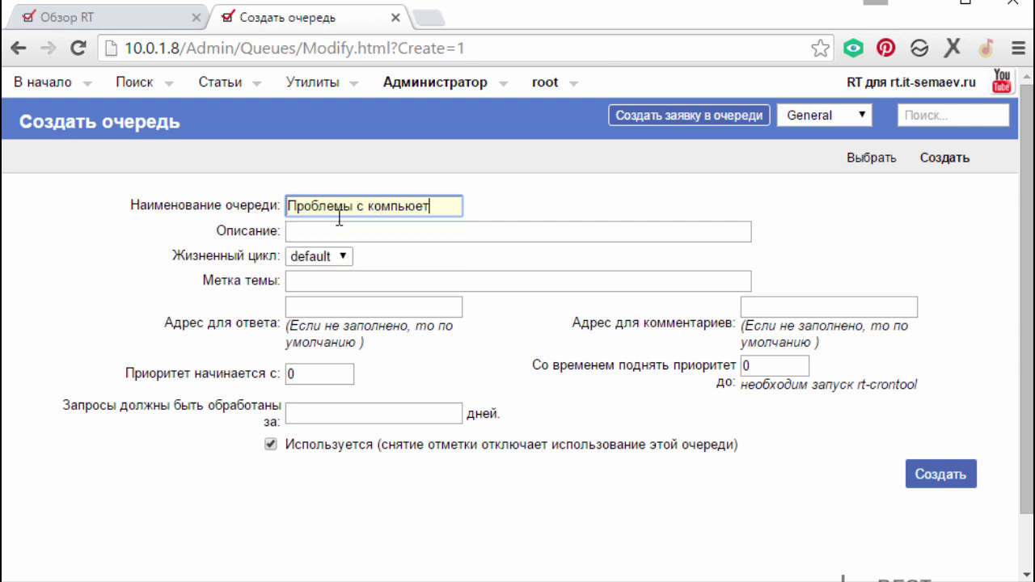
{"action": "key", "text": "BackSpace"}
{"action": "key", "text": "BackSpace"}
{"action": "type", "text": "тером"}
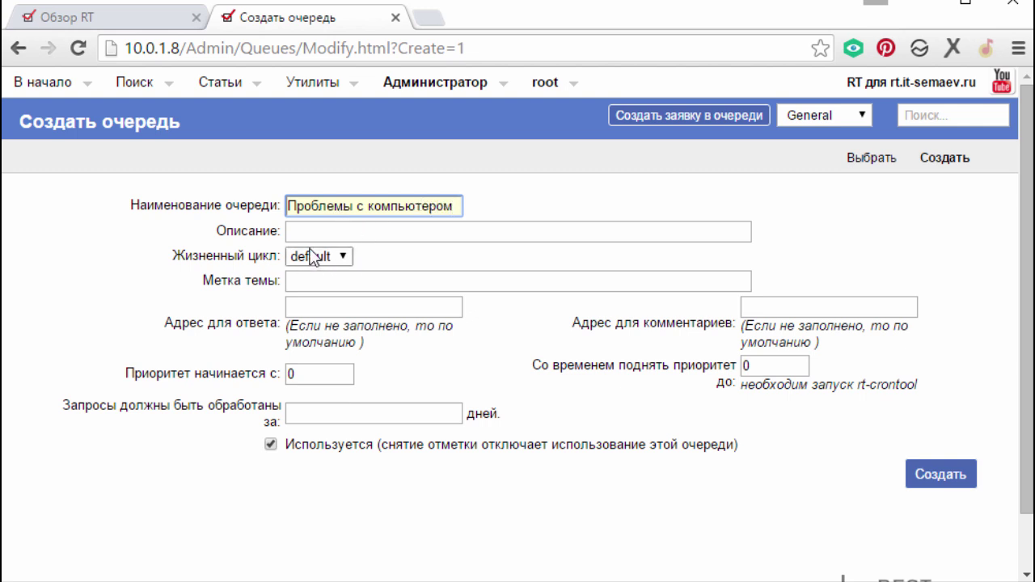
{"action": "left_click", "coordinate": [366, 308]}
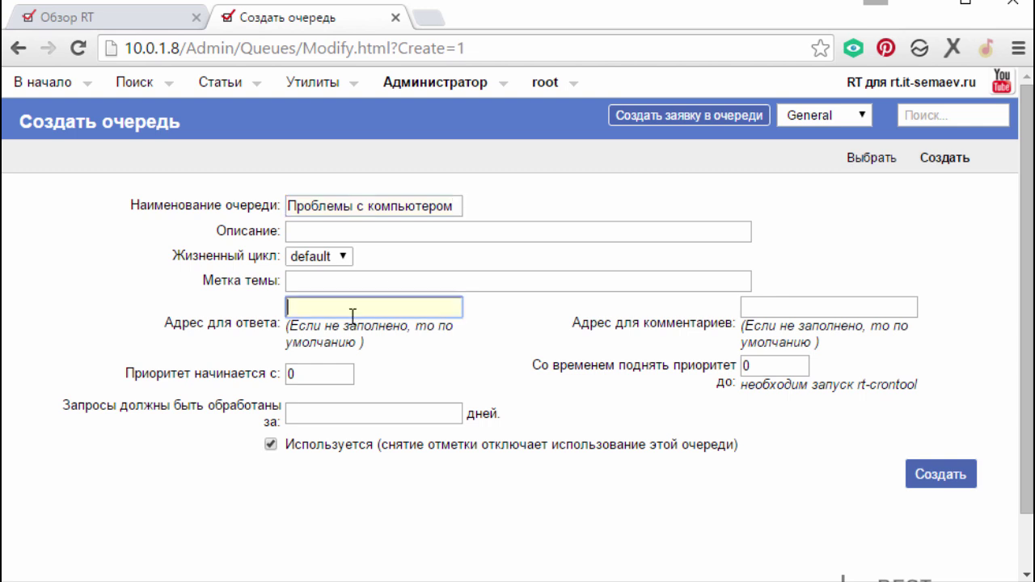
{"action": "left_click", "coordinate": [383, 301]}
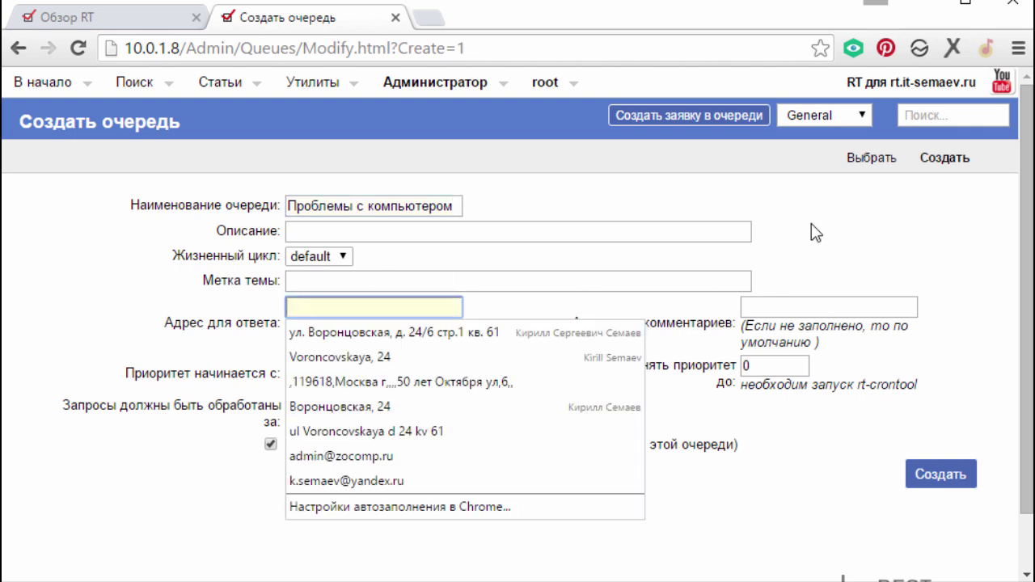
{"action": "left_click", "coordinate": [839, 217]}
{"action": "left_click", "coordinate": [380, 305]}
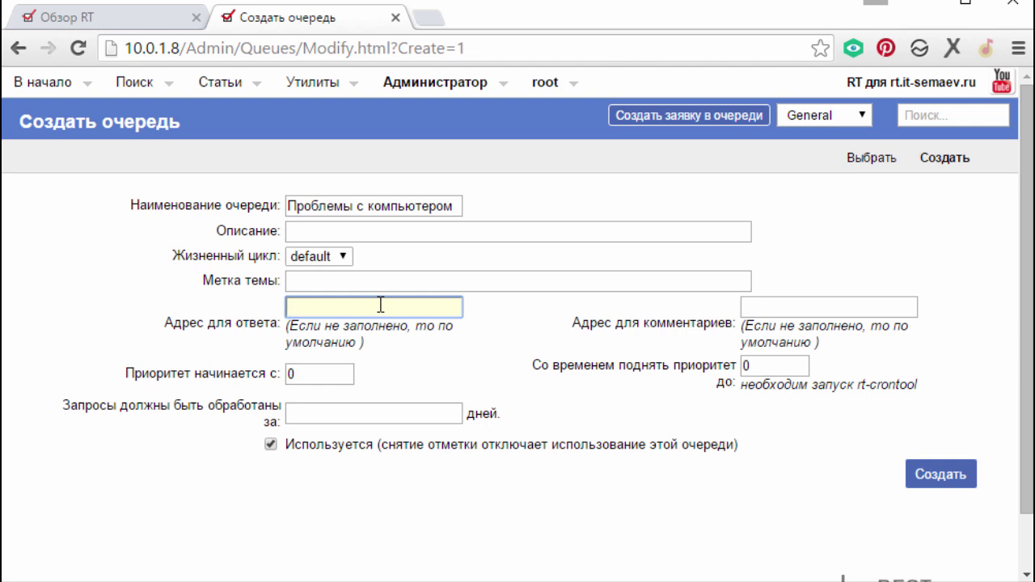
{"action": "left_click", "coordinate": [386, 304]}
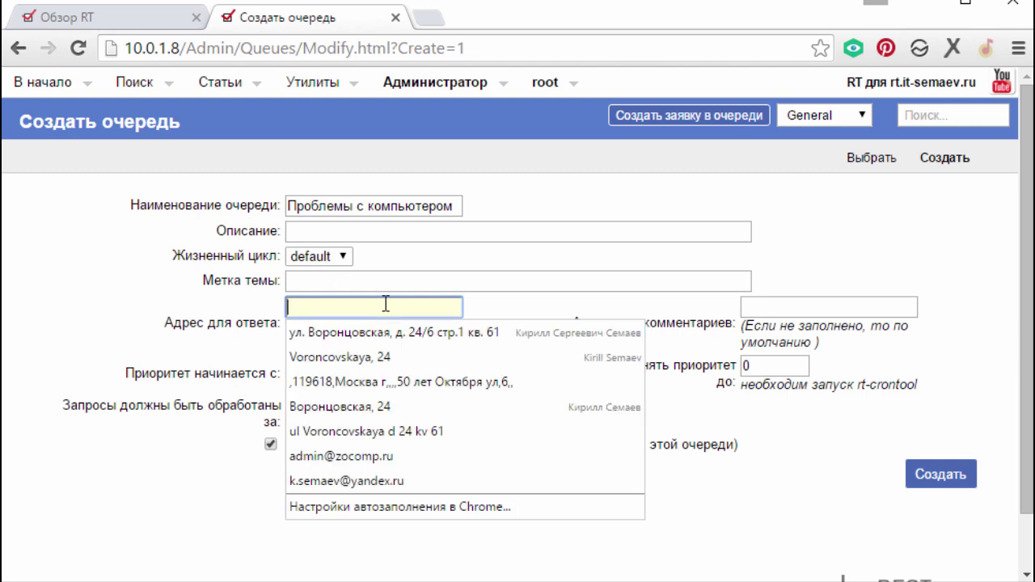
{"action": "type", "text": "ке"}
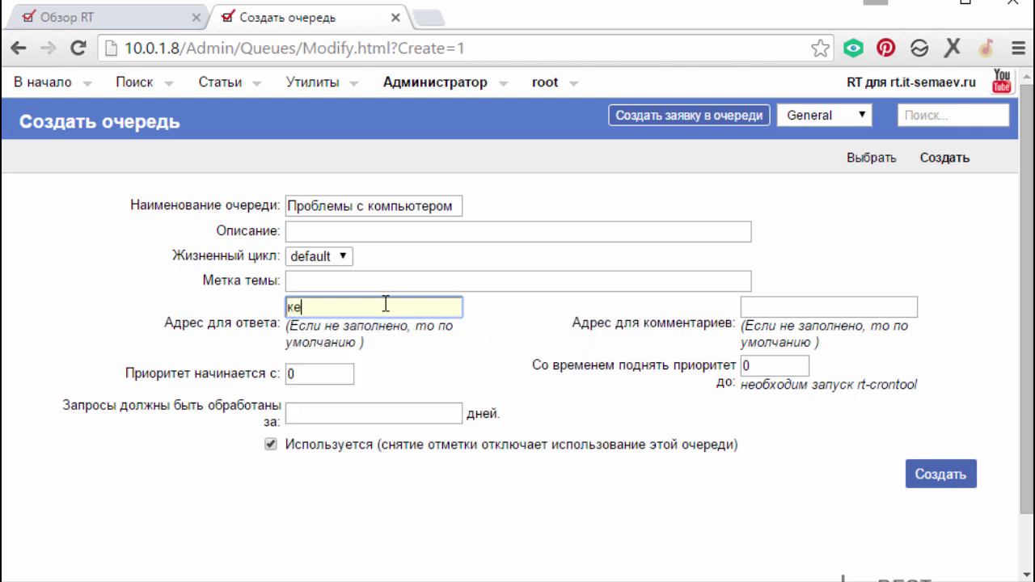
{"action": "key", "text": "BackSpace"}
{"action": "key", "text": "BackSpace"}
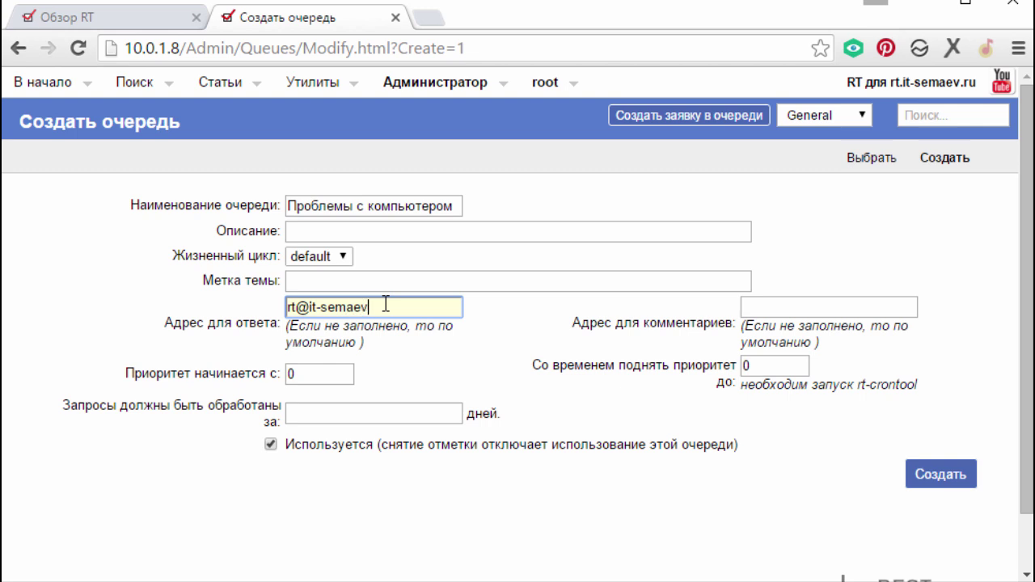
{"action": "left_click_drag", "start_coordinate": [416, 306], "coordinate": [261, 309]}
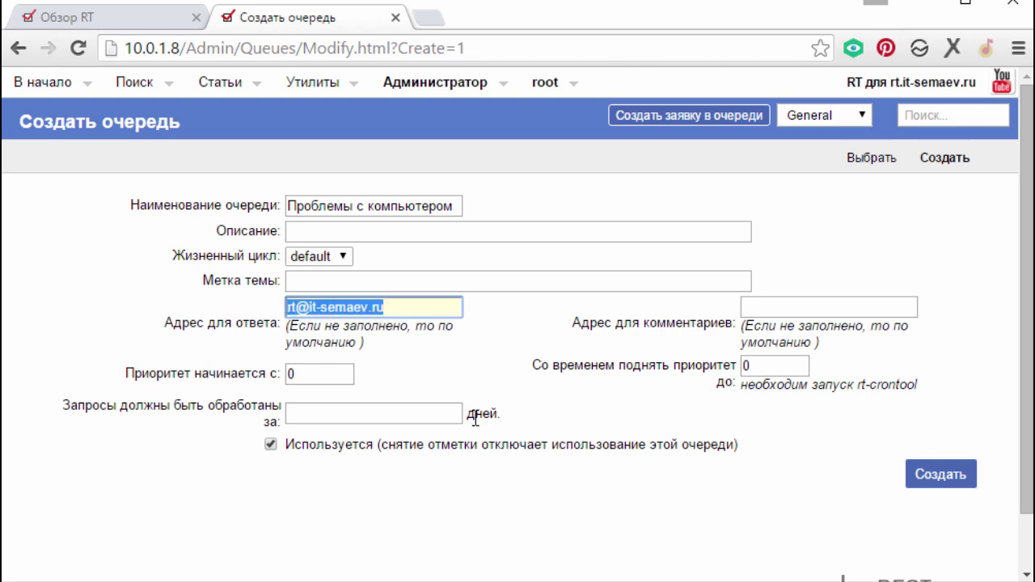
{"action": "left_click", "coordinate": [776, 329]}
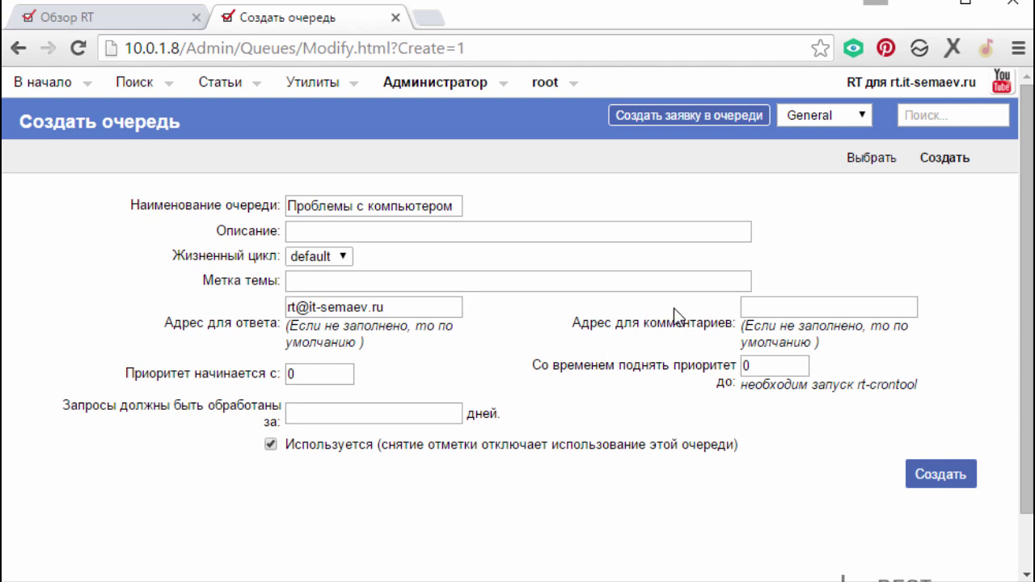
- Leave the starting priority and due-in days as they are and create the queue
{"action": "left_click", "coordinate": [313, 373]}
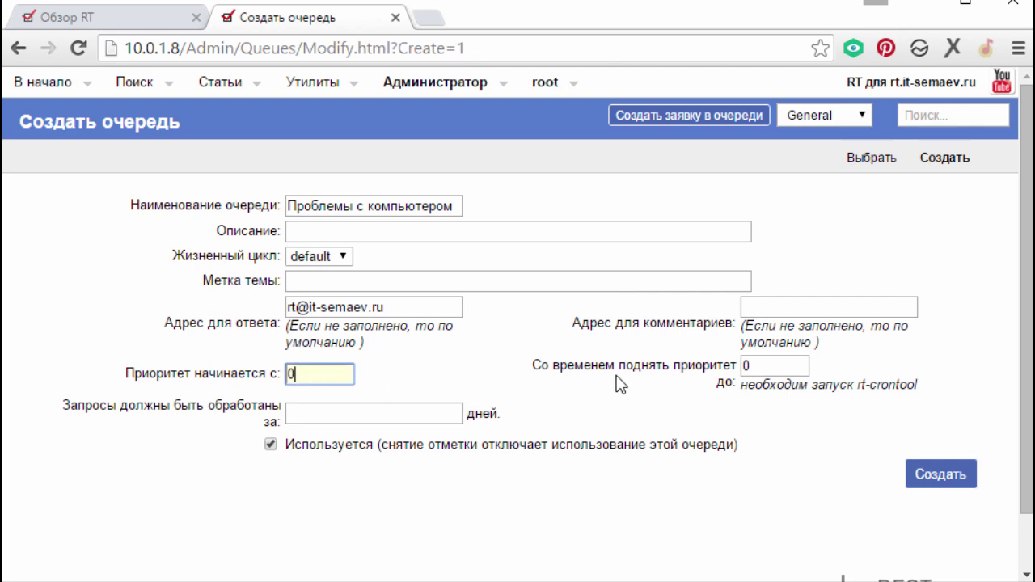
{"action": "left_click", "coordinate": [335, 411]}
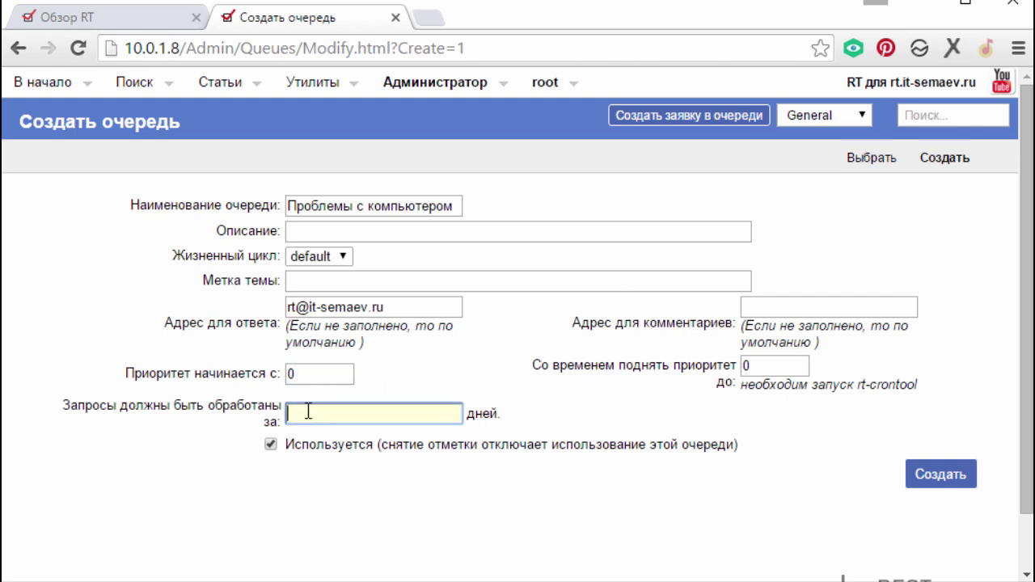
{"action": "left_click", "coordinate": [308, 414]}
{"action": "left_click", "coordinate": [297, 370]}
{"action": "left_click", "coordinate": [311, 417]}
{"action": "left_click", "coordinate": [319, 375]}
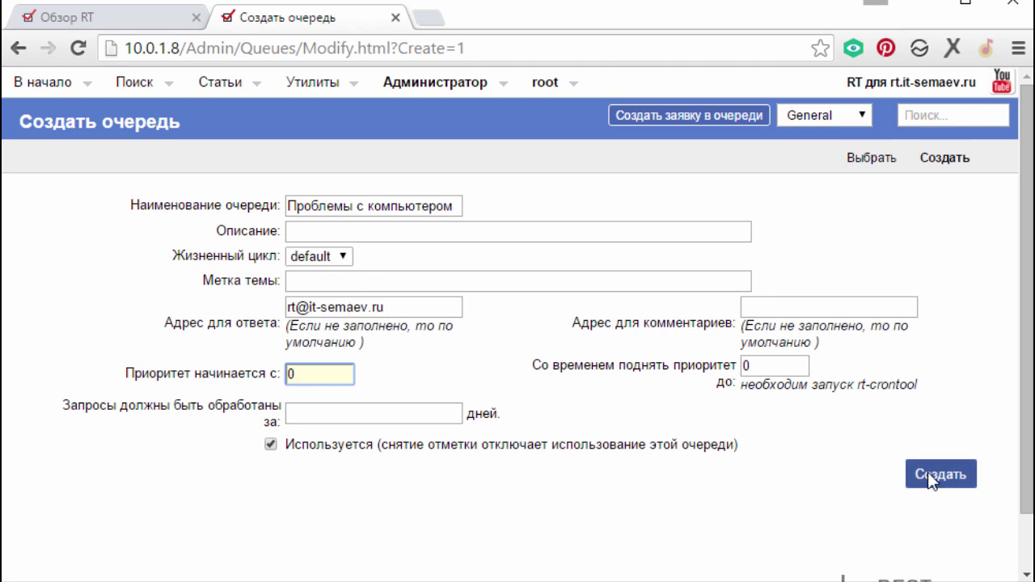
{"action": "left_click", "coordinate": [930, 477]}
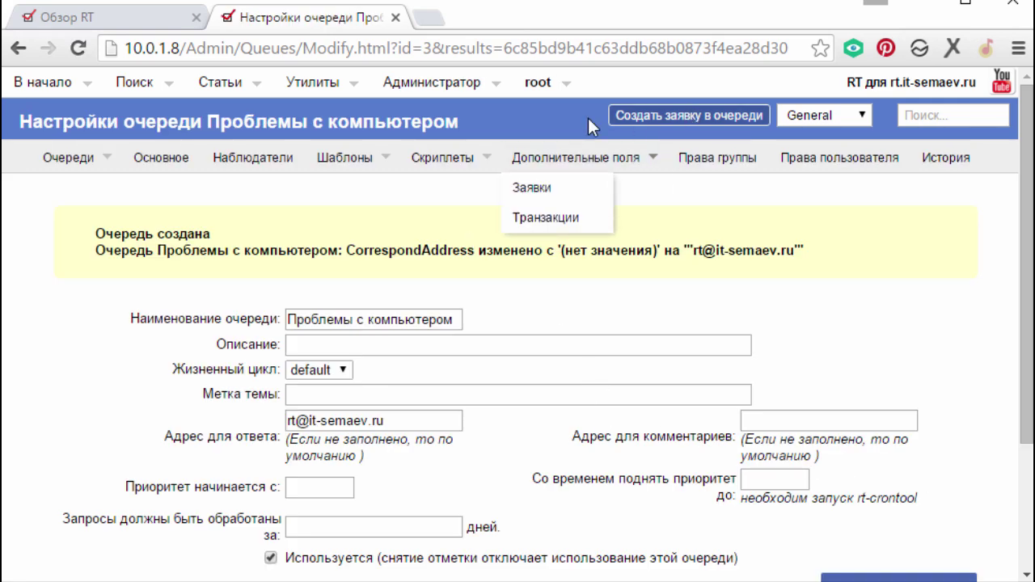
- Create a new queue named 'Проблемы с СРМ'
{"action": "mouse_move", "coordinate": [443, 88]}
{"action": "mouse_move", "coordinate": [455, 165]}
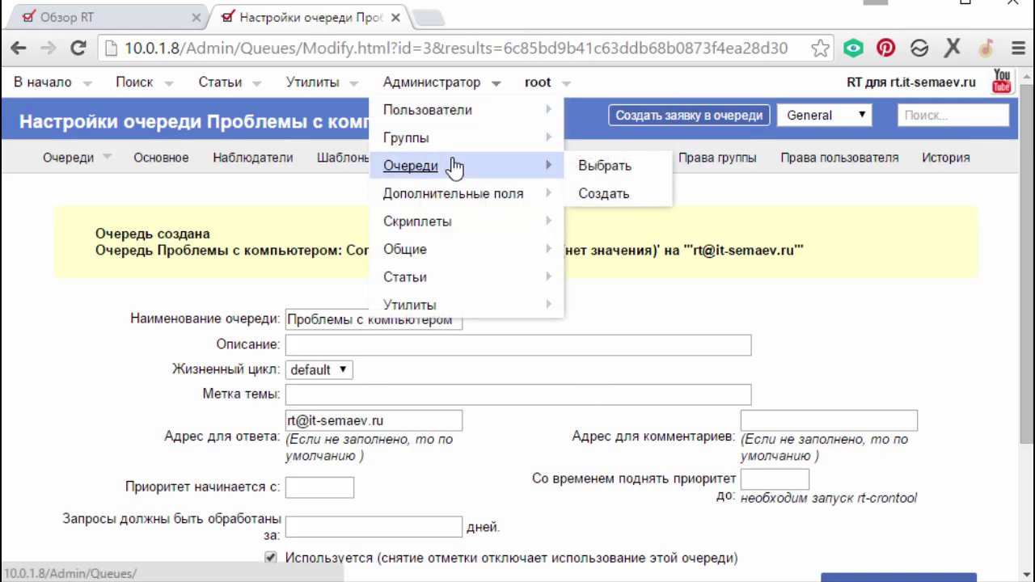
{"action": "left_click", "coordinate": [607, 194]}
{"action": "left_click", "coordinate": [298, 207]}
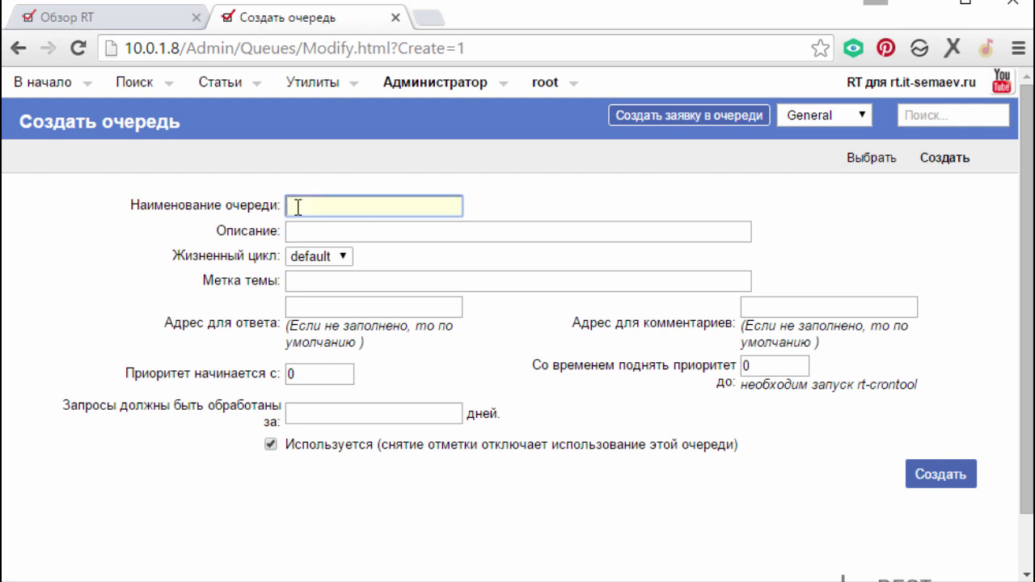
{"action": "type", "text": "Gjllth;rf"}
{"action": "key", "text": "ctrl+a"}
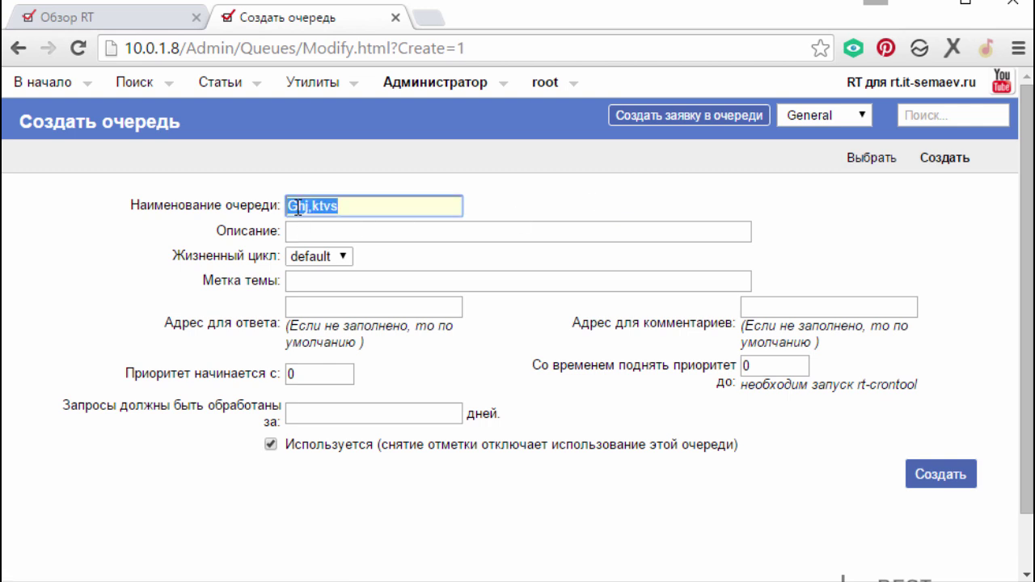
{"action": "type", "text": "Проблемы с "}
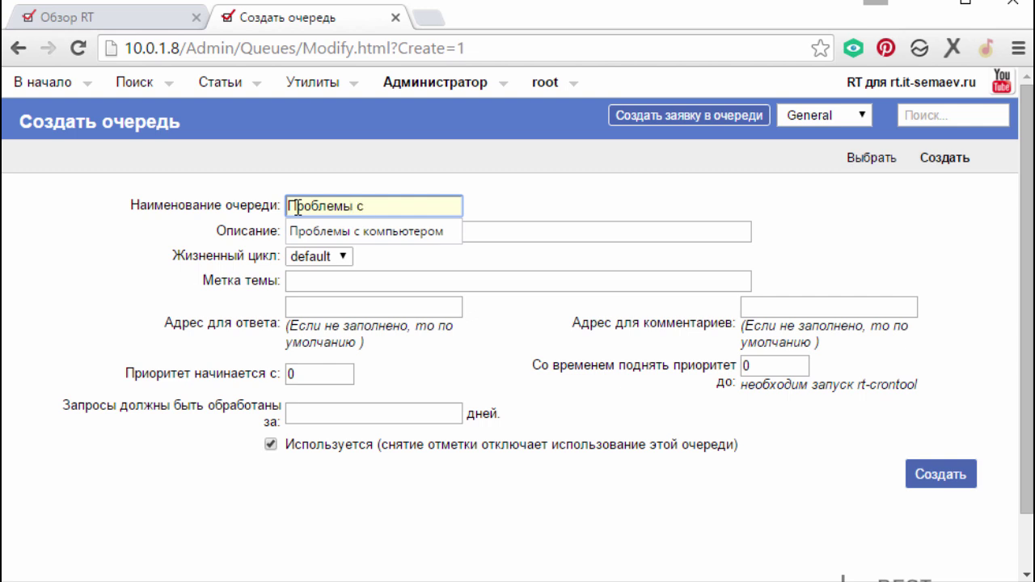
{"action": "type", "text": "С"}
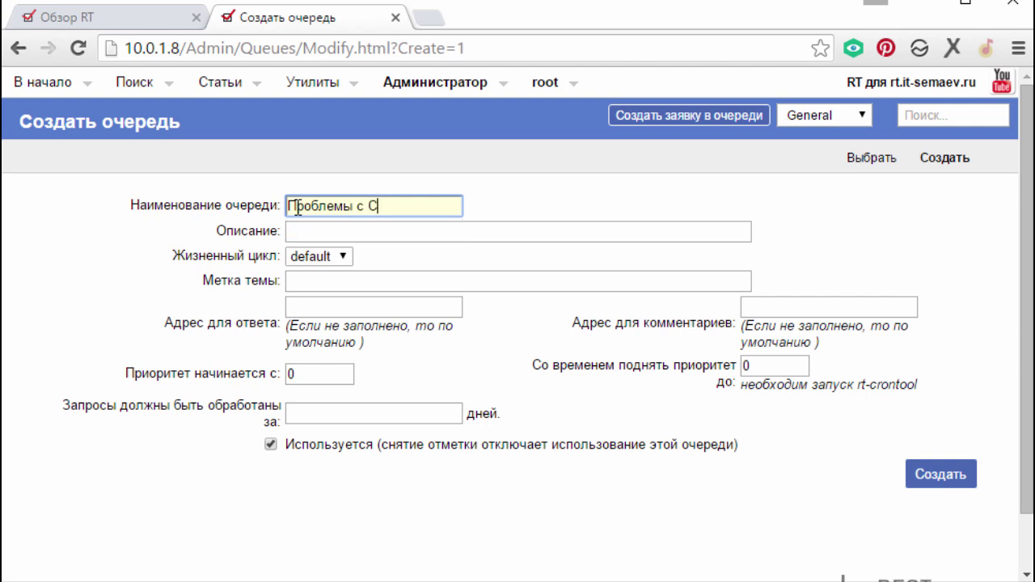
{"action": "type", "text": "РМ"}
{"action": "left_click", "coordinate": [330, 307]}
{"action": "key", "text": "Return"}
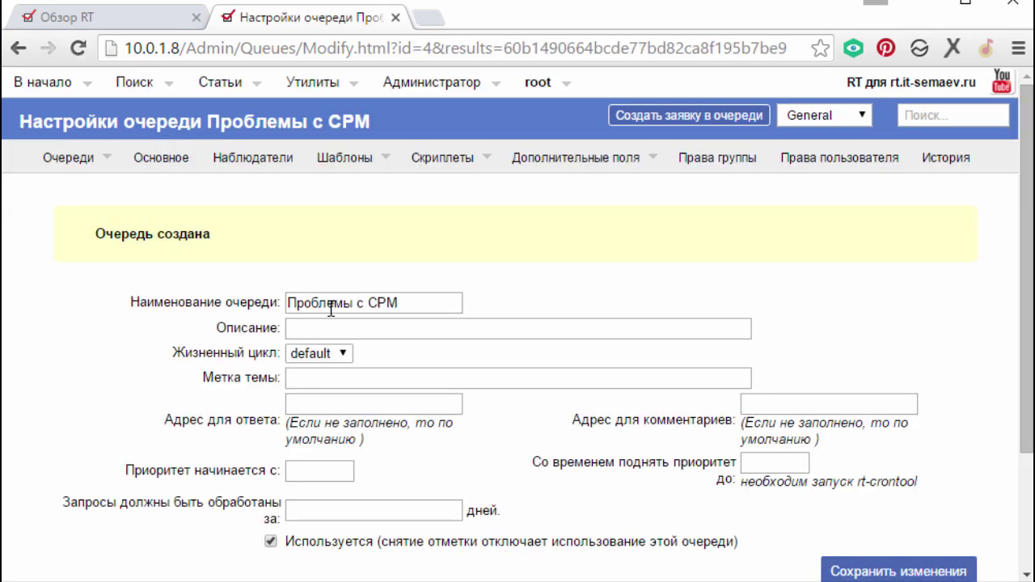
{"action": "scroll", "coordinate": [334, 306], "scroll_direction": "down", "scroll_amount": 2}
{"action": "left_click", "coordinate": [340, 302]}
{"action": "type", "text": "ке"}
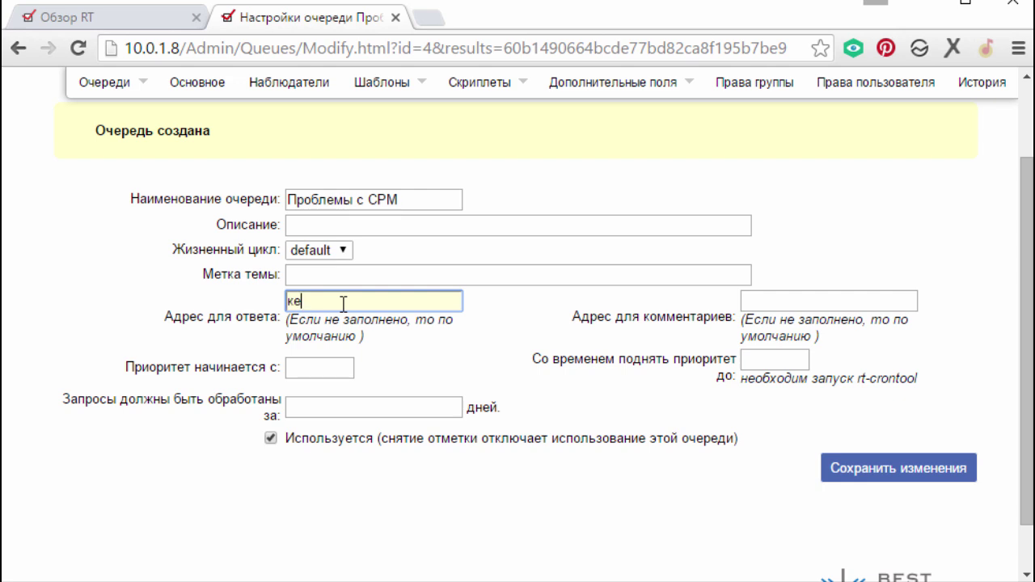
{"action": "key", "text": "BackSpace"}
{"action": "key", "text": "BackSpace"}
{"action": "type", "text": "rt@"}
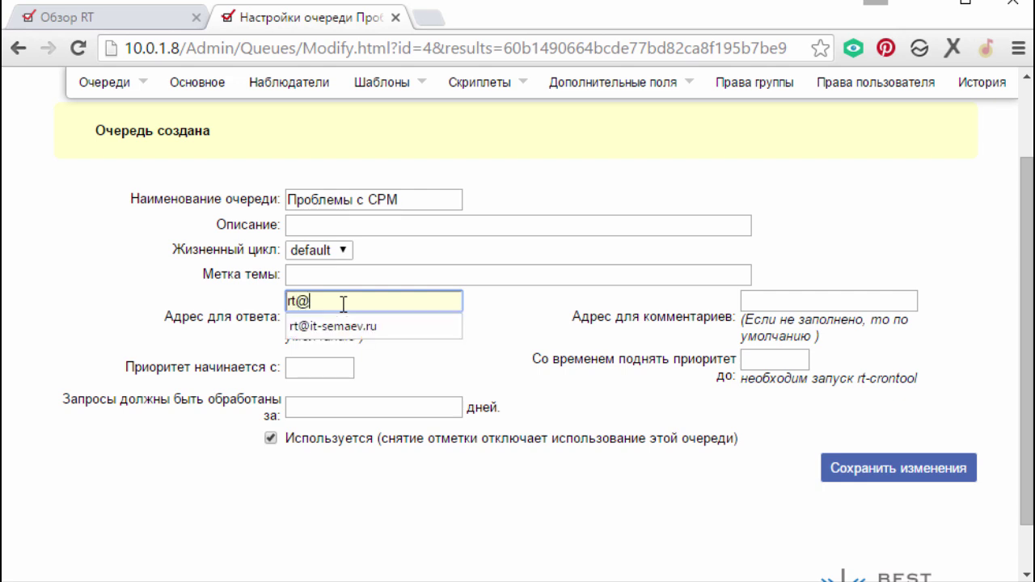
{"action": "key", "text": "Down"}
{"action": "key", "text": "Return"}
{"action": "key", "text": "Return"}
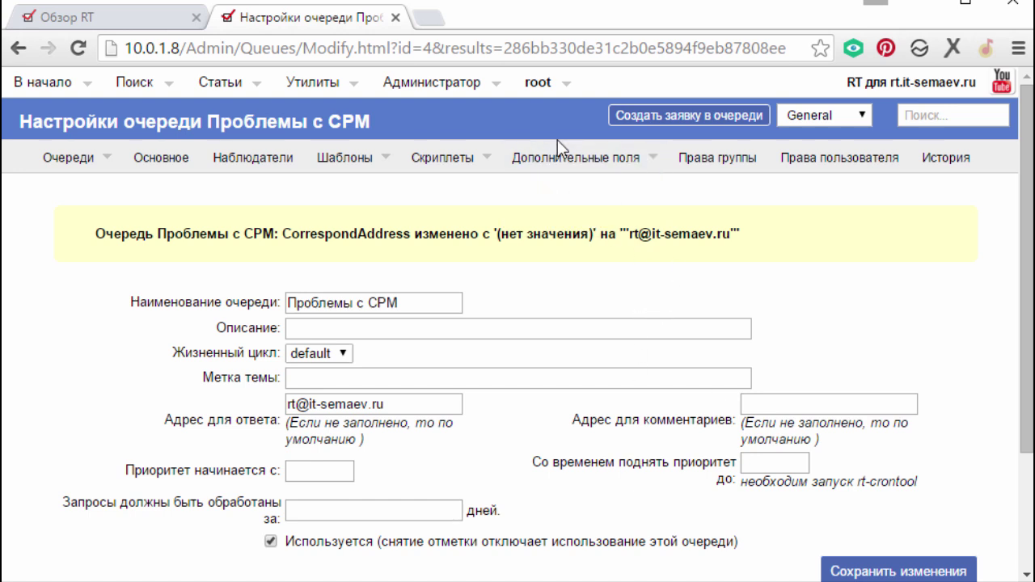
- Start a new user named buh1 and fill in the user's e-mail address
{"action": "mouse_move", "coordinate": [491, 84]}
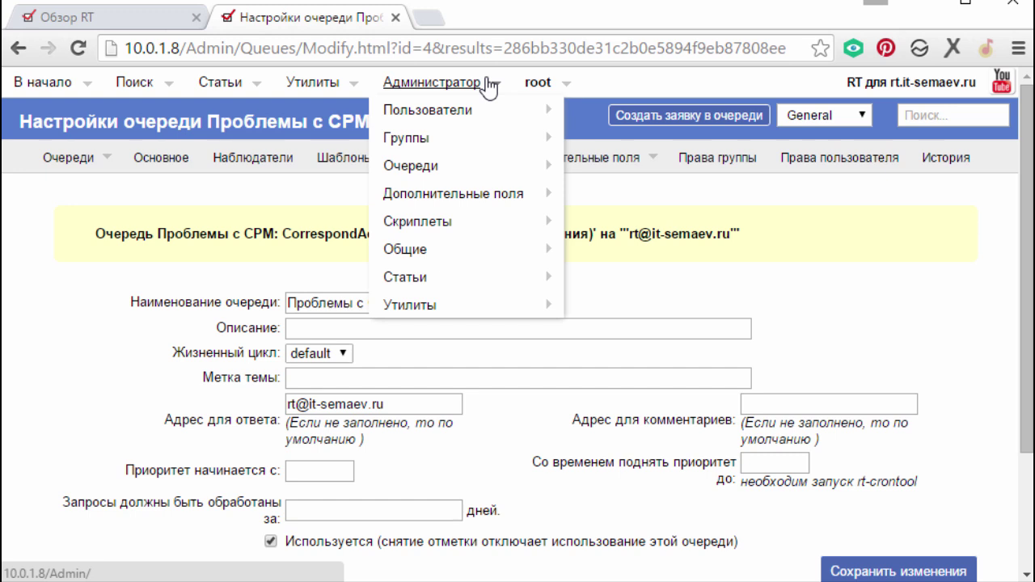
{"action": "mouse_move", "coordinate": [483, 121]}
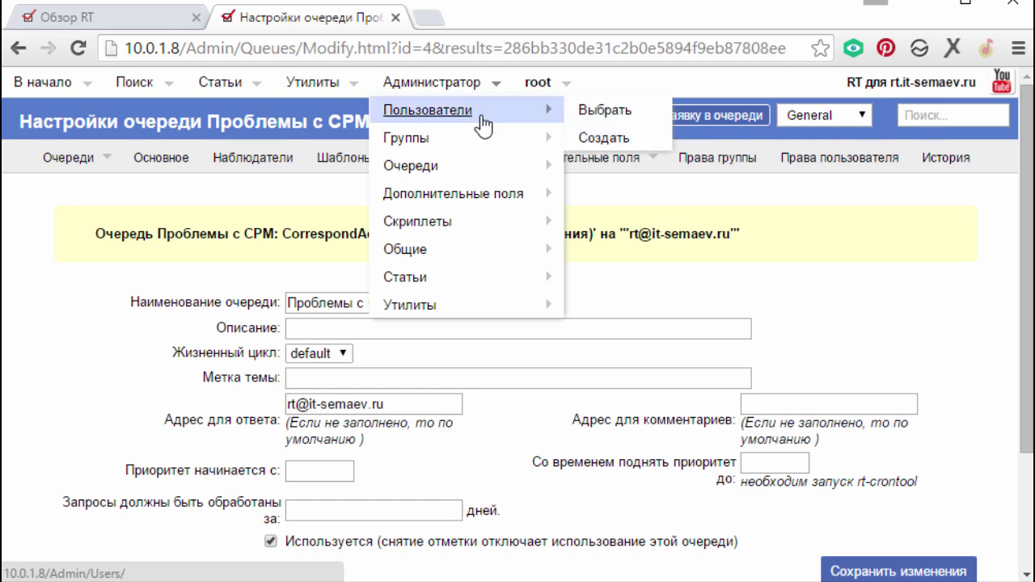
{"action": "left_click", "coordinate": [631, 139]}
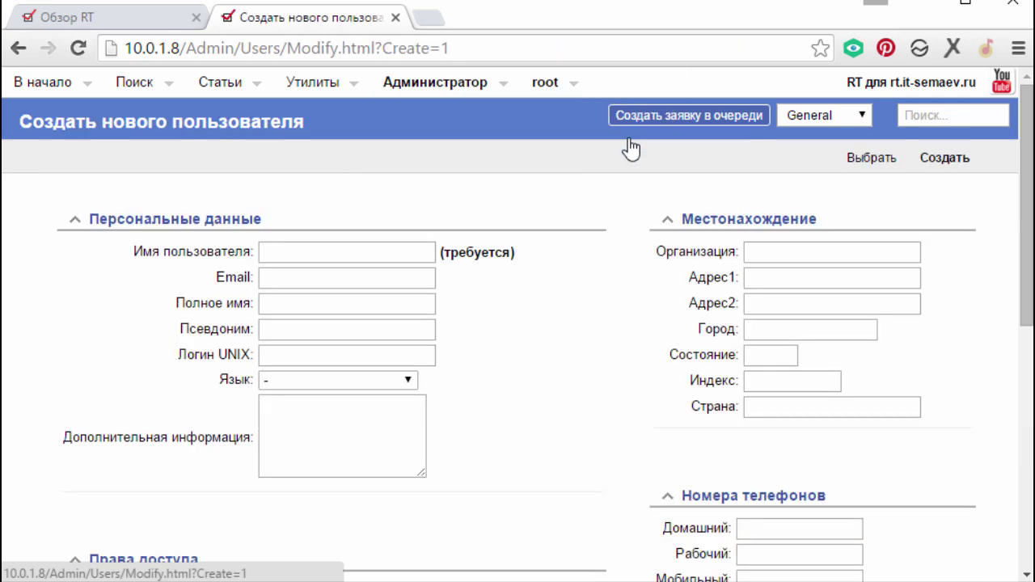
{"action": "left_click", "coordinate": [338, 257]}
{"action": "type", "text": "buh"}
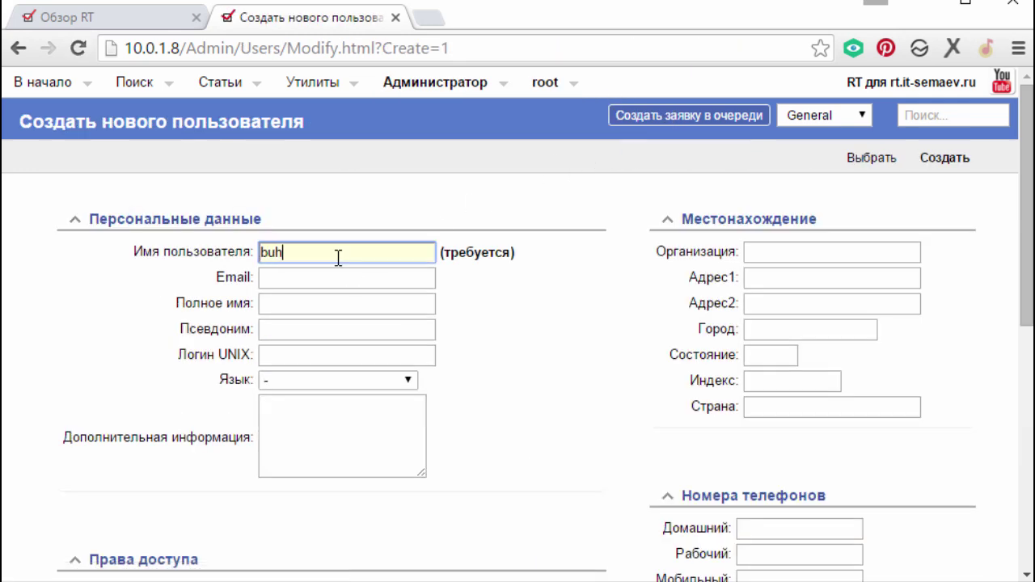
{"action": "type", "text": "1"}
{"action": "left_click", "coordinate": [313, 273]}
{"action": "scroll", "coordinate": [314, 275], "scroll_direction": "down", "scroll_amount": 2}
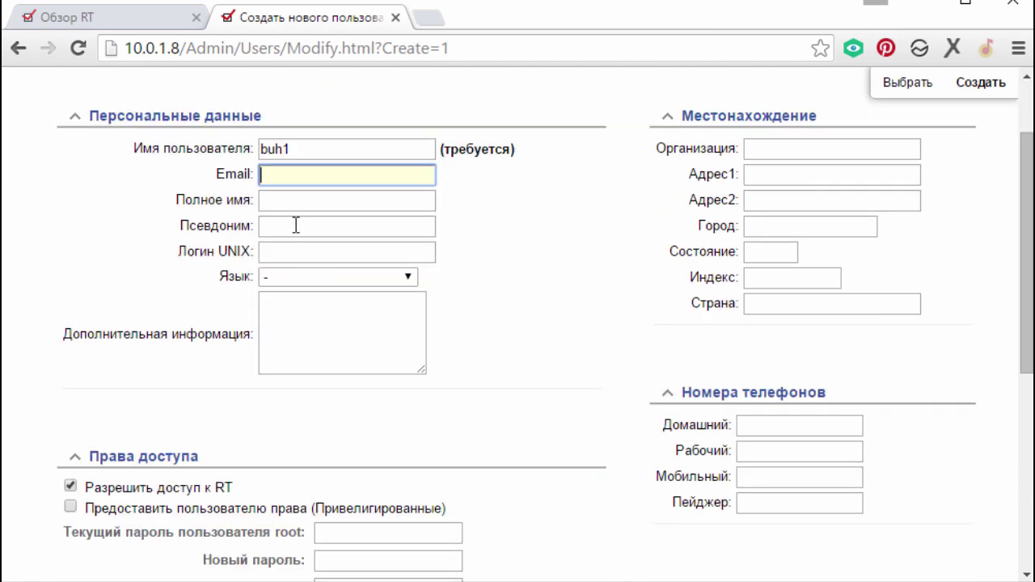
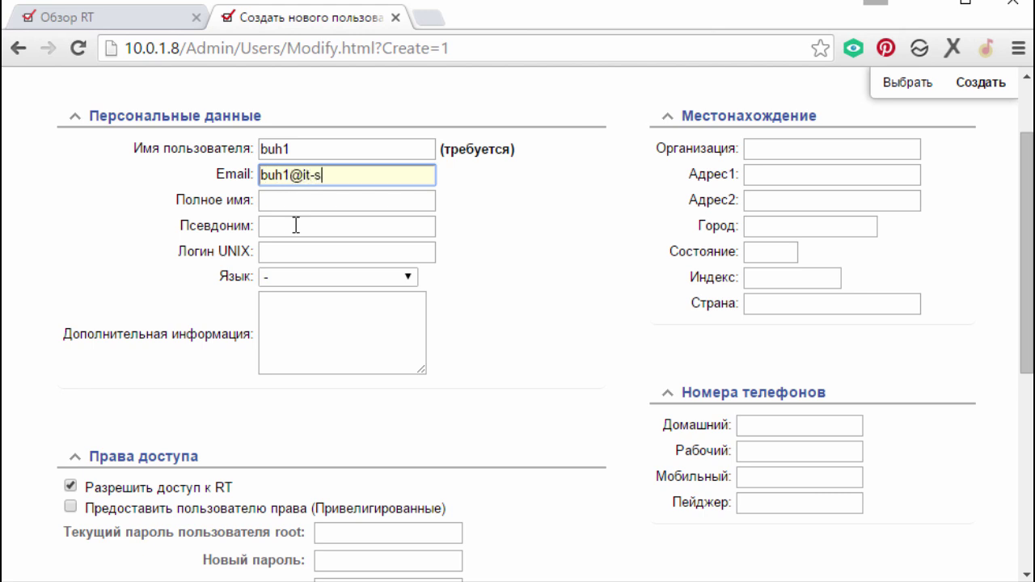
- Set buh1's language to Russian and make the user privileged
{"action": "left_click", "coordinate": [270, 246]}
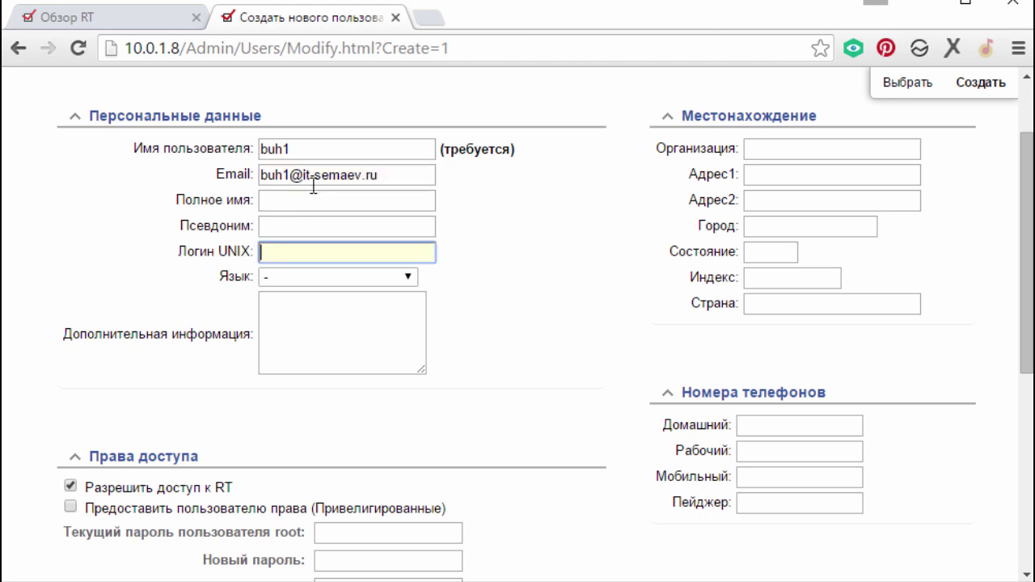
{"action": "left_click", "coordinate": [316, 277]}
{"action": "scroll", "coordinate": [380, 400], "scroll_direction": "down", "scroll_amount": 5}
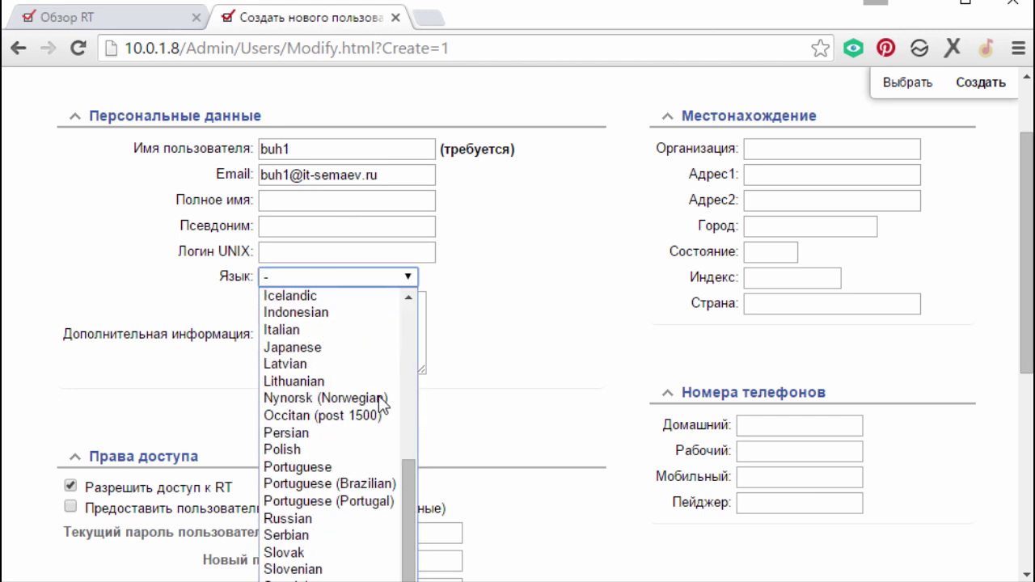
{"action": "left_click", "coordinate": [374, 522]}
{"action": "left_click", "coordinate": [558, 308]}
{"action": "scroll", "coordinate": [558, 308], "scroll_direction": "down", "scroll_amount": 1}
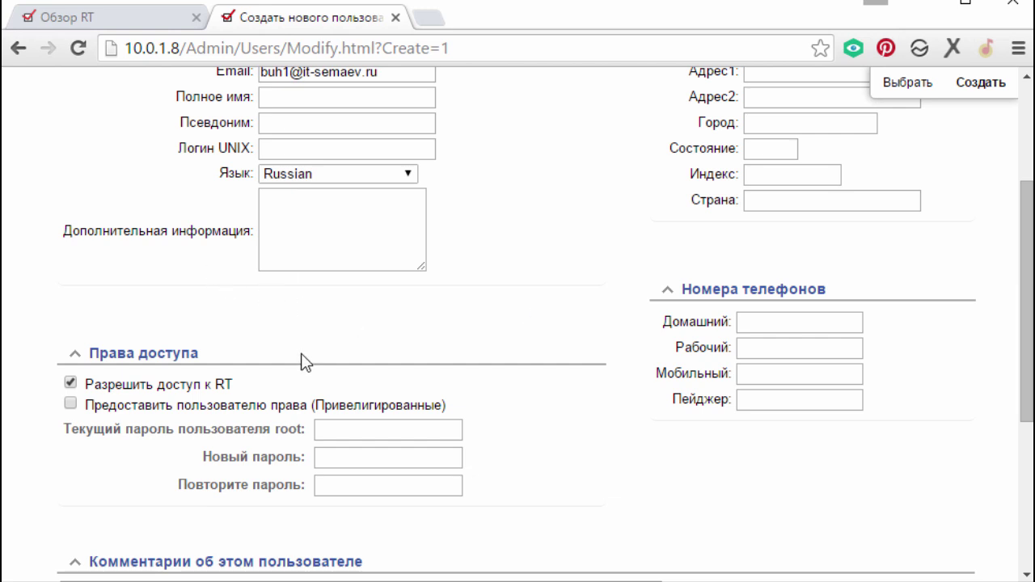
{"action": "left_click", "coordinate": [73, 405]}
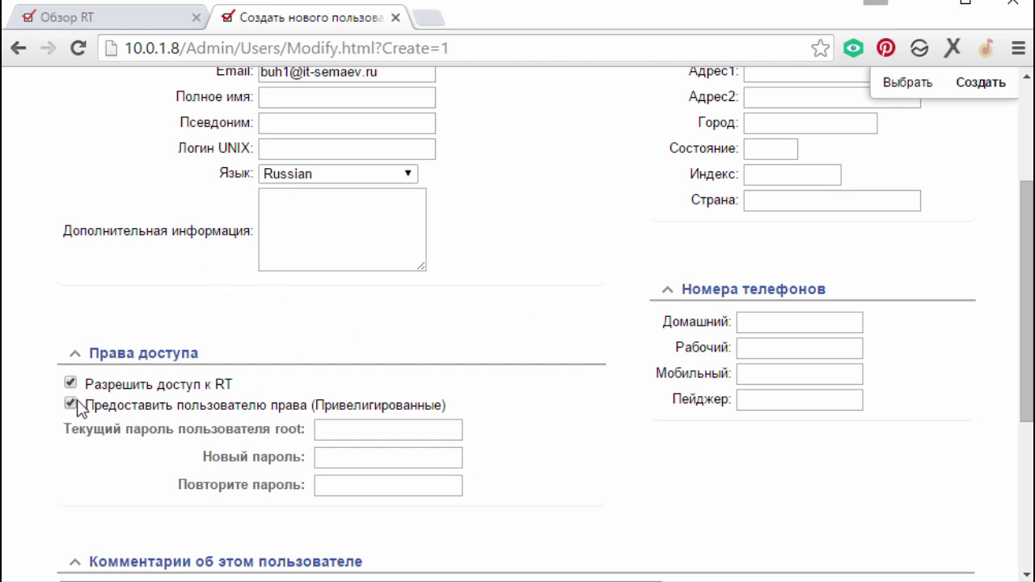
- Enter the root password and buh1's new password twice, then create the user
{"action": "left_click", "coordinate": [387, 440]}
{"action": "type", "text": "••••••"}
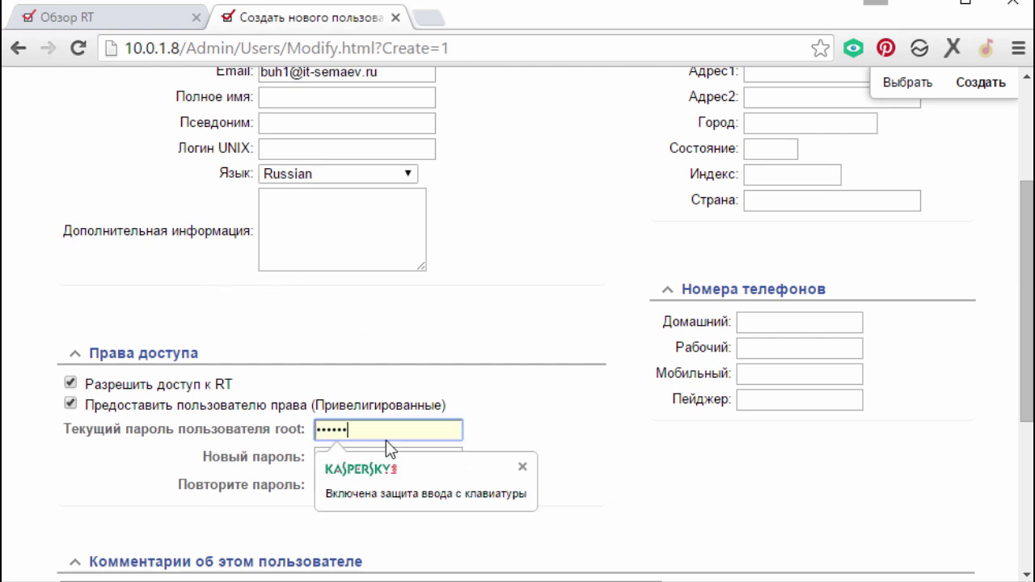
{"action": "key", "text": "ctrl+a"}
{"action": "type", "text": "•••••"}
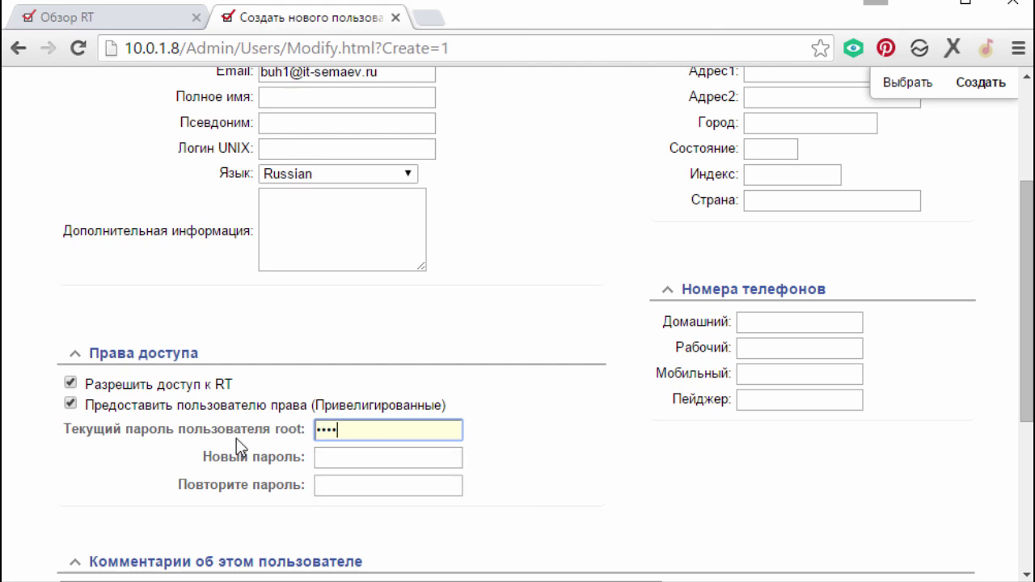
{"action": "left_click", "coordinate": [327, 457]}
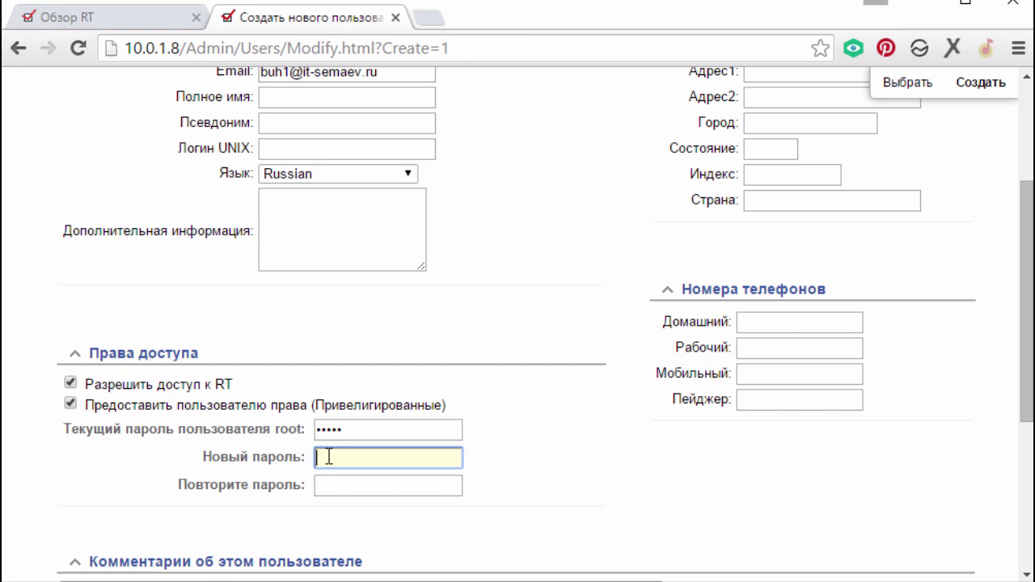
{"action": "type", "text": "•••••"}
{"action": "key", "text": "Tab"}
{"action": "type", "text": "•"}
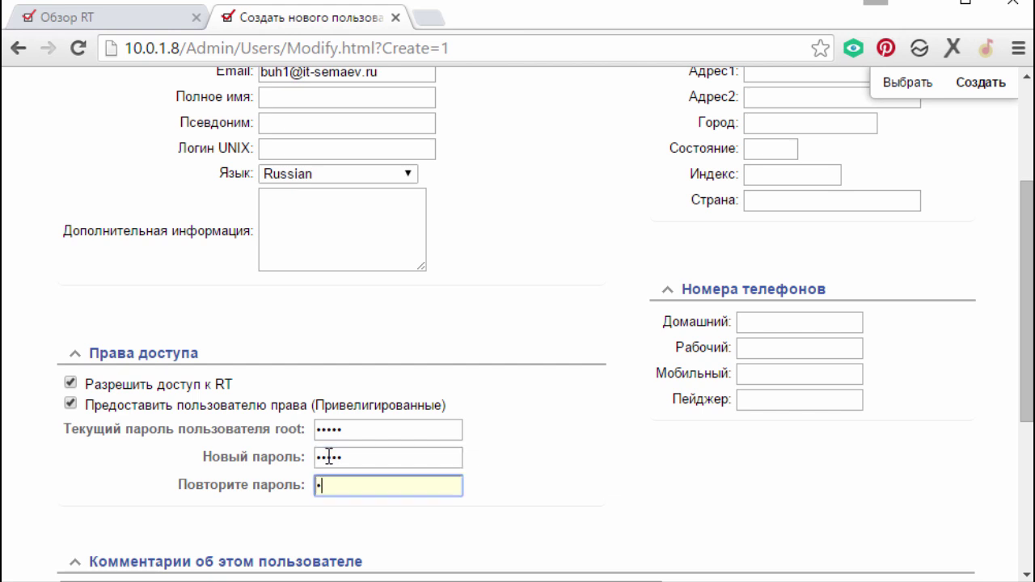
{"action": "type", "text": "••••"}
{"action": "key", "text": "Return"}
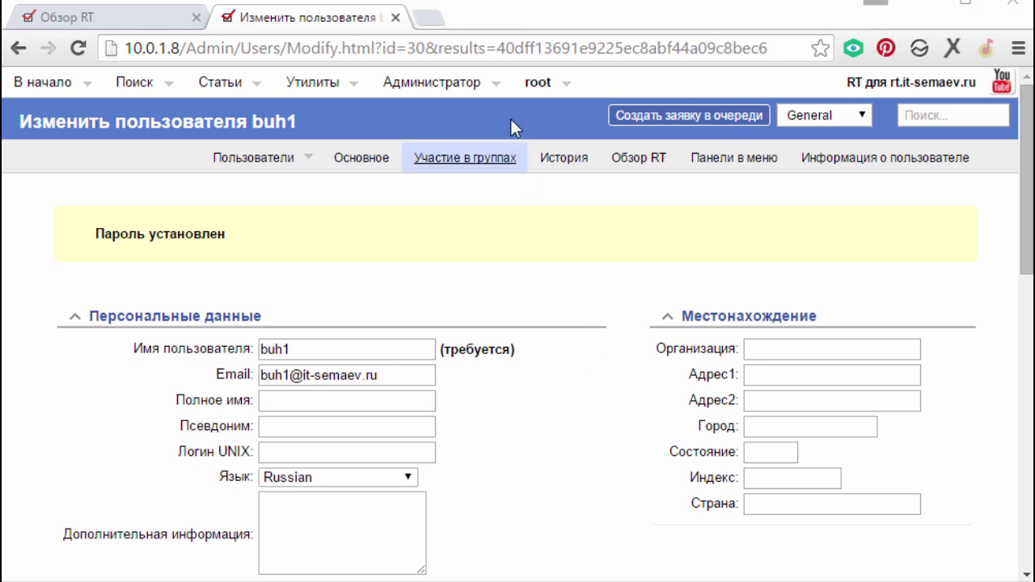
- Add buh1 to the user rights of the Проблемы с компьютером queue
{"action": "mouse_move", "coordinate": [467, 167]}
{"action": "left_click", "coordinate": [594, 166]}
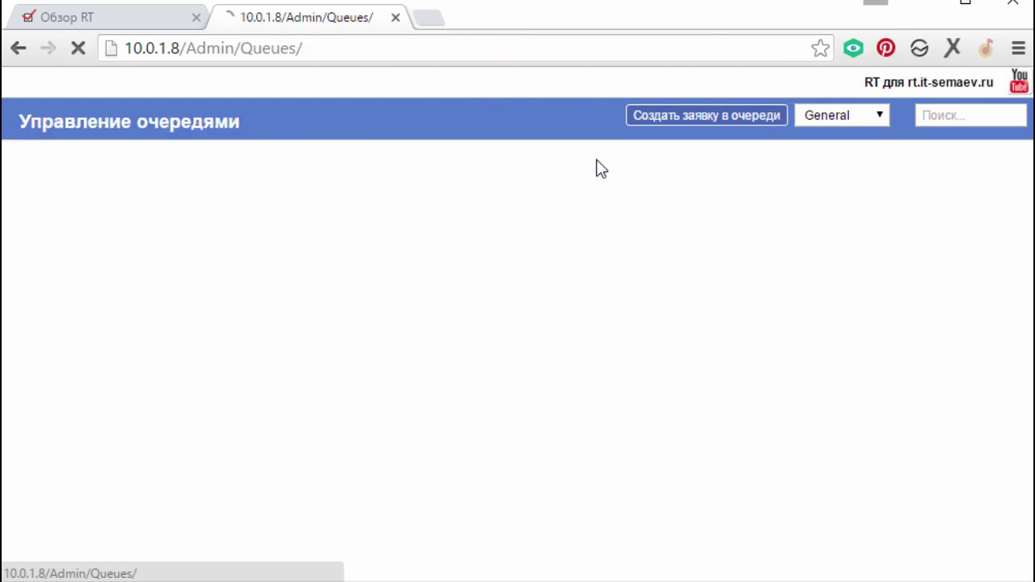
{"action": "scroll", "coordinate": [596, 167], "scroll_direction": "down", "scroll_amount": 2}
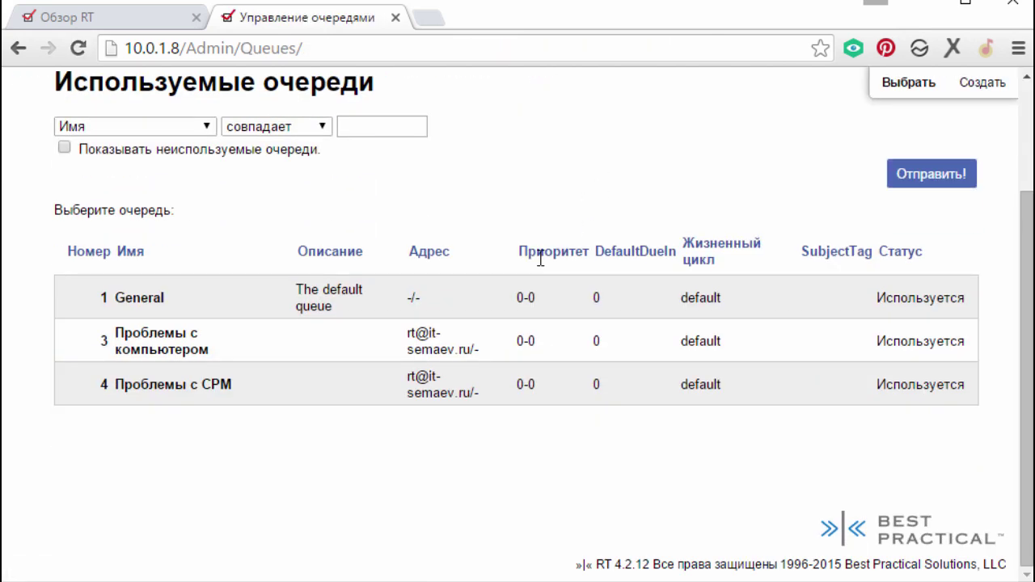
{"action": "left_click", "coordinate": [162, 343]}
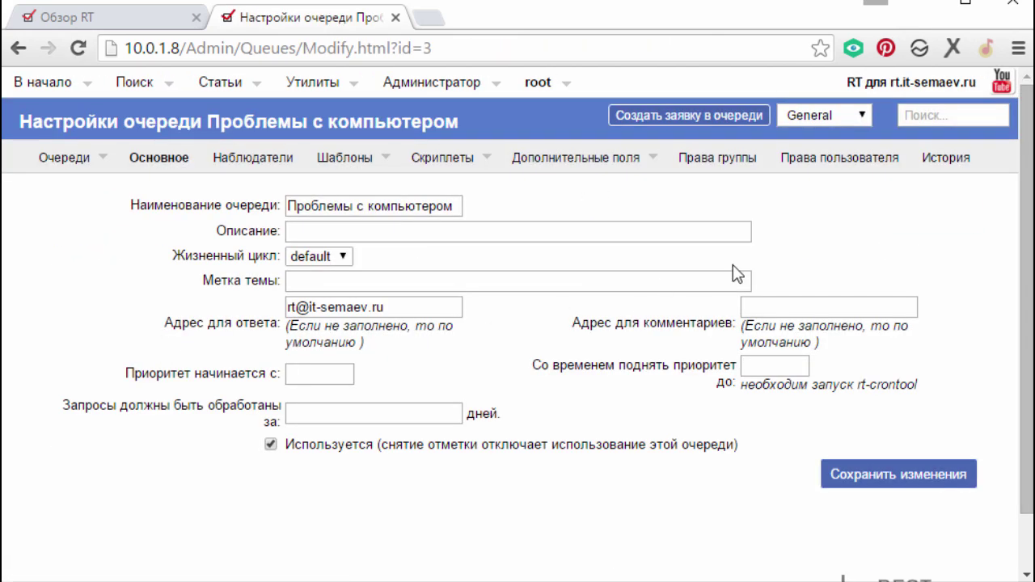
{"action": "left_click", "coordinate": [838, 163]}
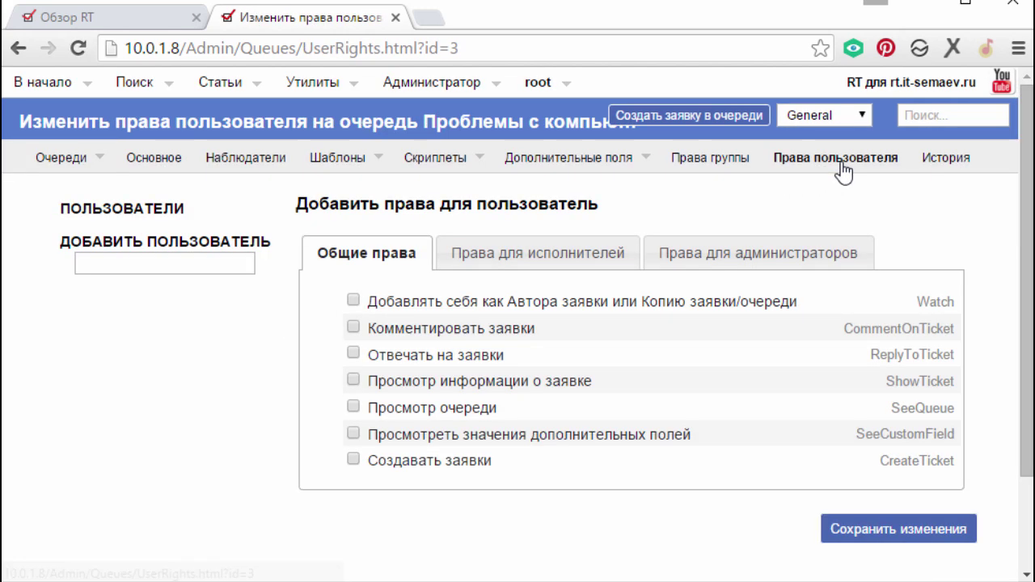
{"action": "left_click", "coordinate": [179, 263]}
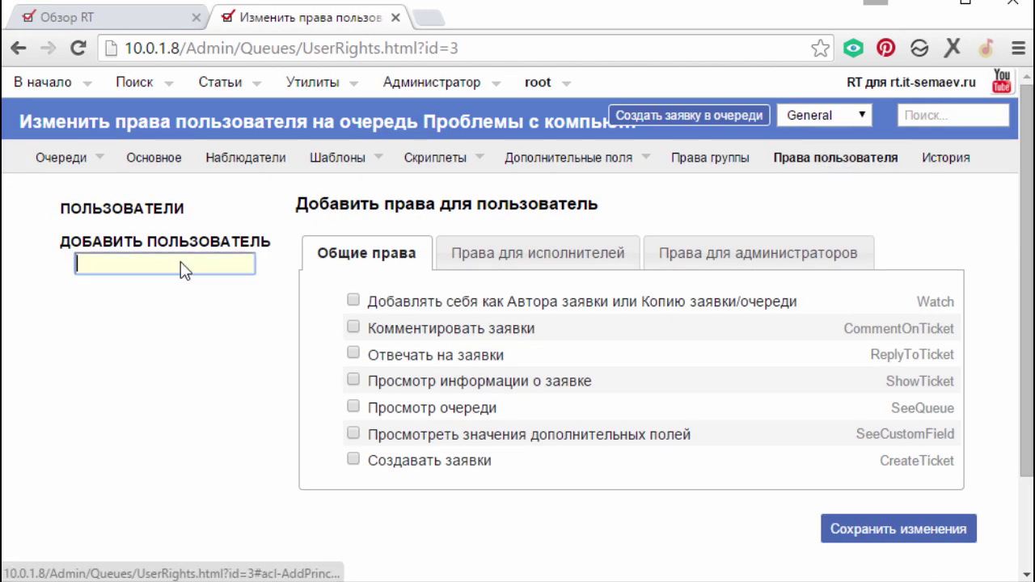
{"action": "type", "text": "buh1"}
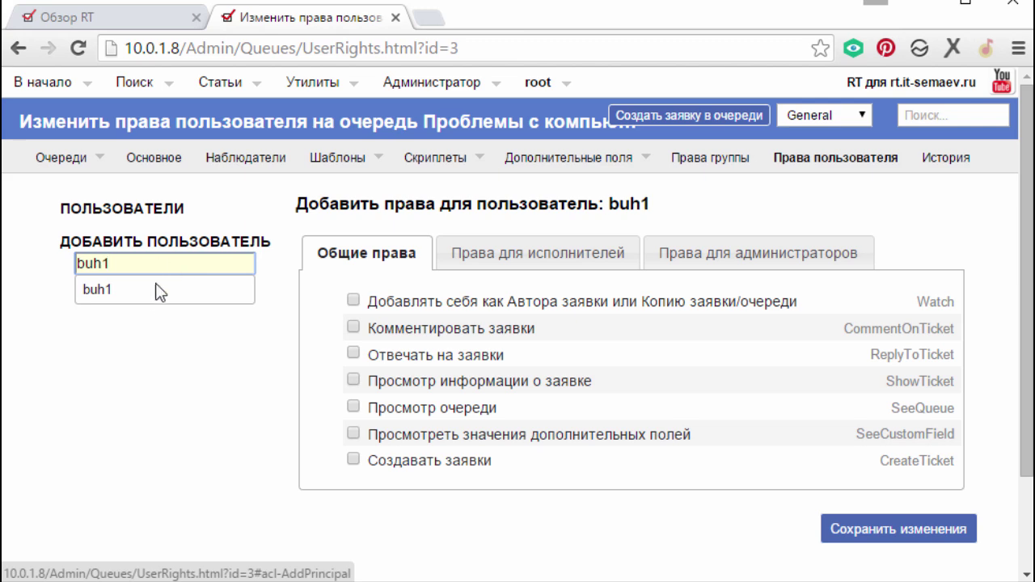
{"action": "left_click", "coordinate": [155, 283]}
- Tick all seven general rights for buh1, Watch through CreateTicket
{"action": "scroll", "coordinate": [238, 308], "scroll_direction": "down", "scroll_amount": 1}
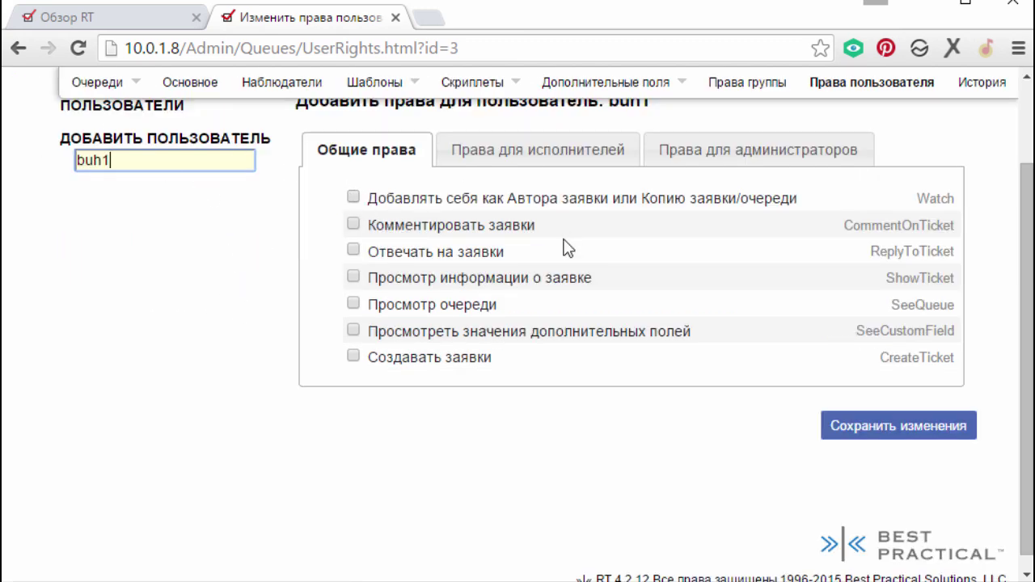
{"action": "left_click", "coordinate": [354, 225]}
{"action": "left_click", "coordinate": [354, 251]}
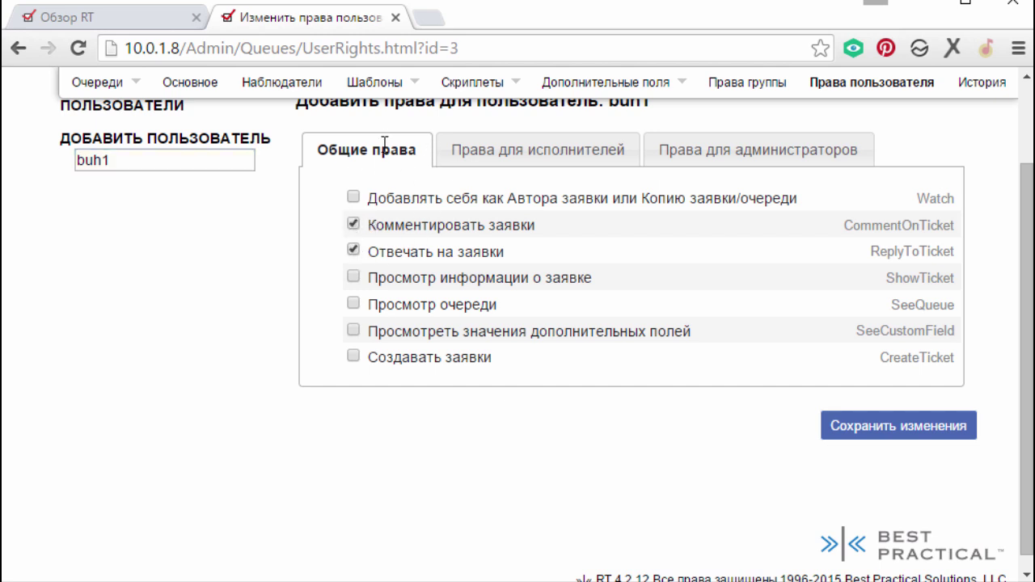
{"action": "left_click", "coordinate": [354, 276]}
{"action": "left_click", "coordinate": [353, 305]}
{"action": "left_click", "coordinate": [353, 331]}
{"action": "left_click", "coordinate": [353, 357]}
{"action": "left_click", "coordinate": [353, 197]}
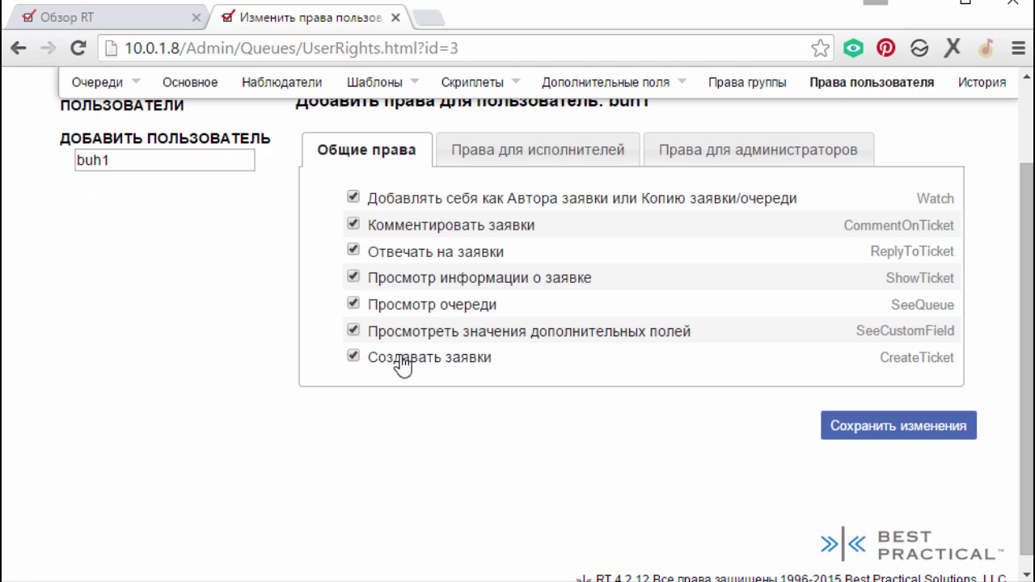
- Save buh1's rights and add root to the queue's user rights
{"action": "left_click", "coordinate": [910, 429]}
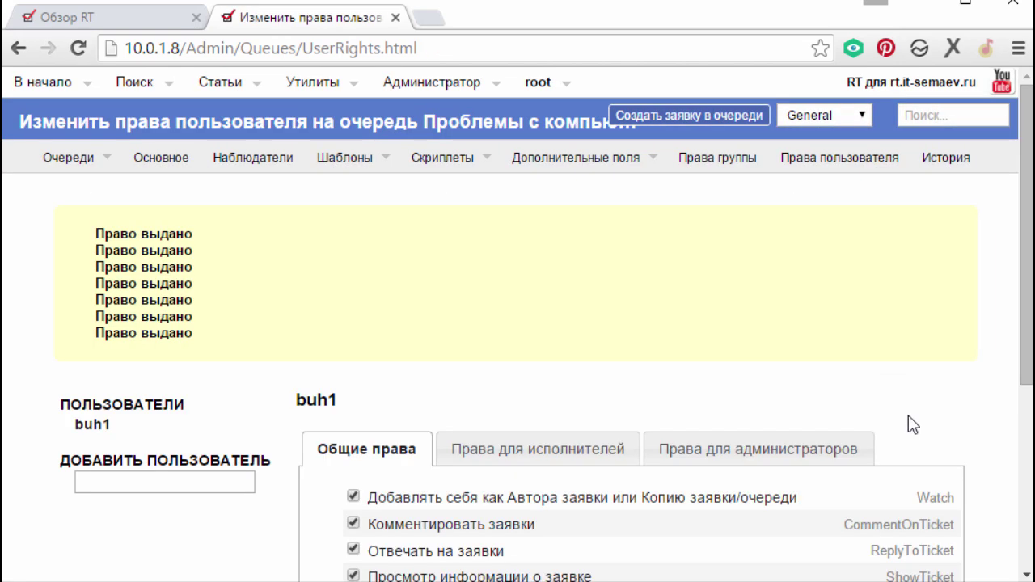
{"action": "scroll", "coordinate": [331, 354], "scroll_direction": "down", "scroll_amount": 3}
{"action": "left_click", "coordinate": [245, 280]}
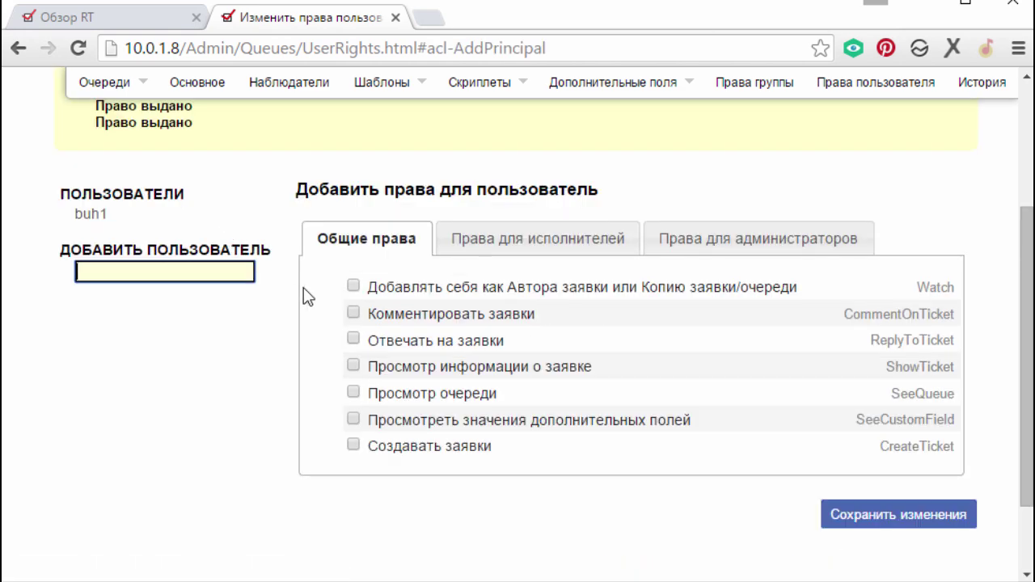
{"action": "type", "text": "root"}
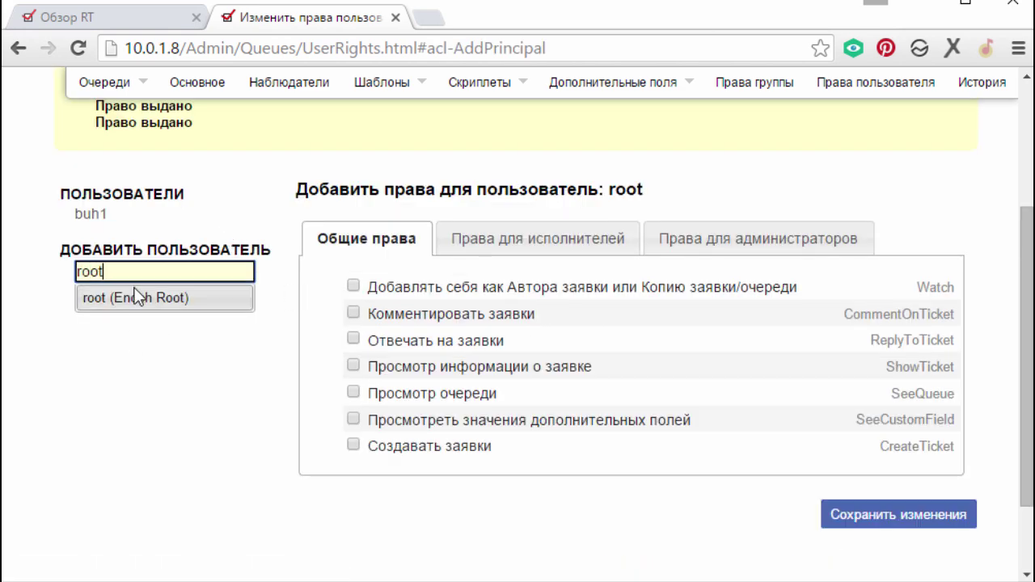
{"action": "left_click", "coordinate": [138, 298]}
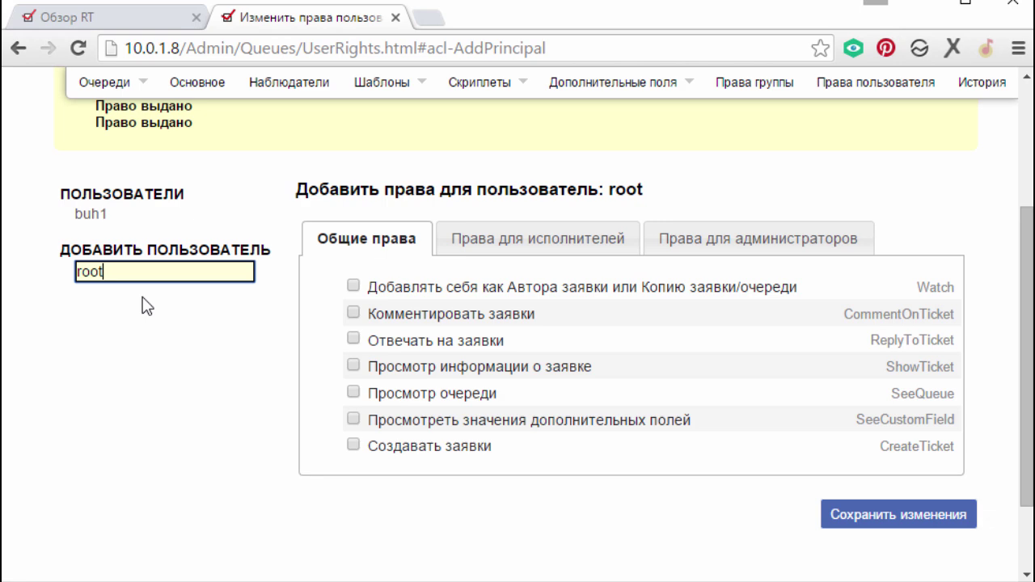
- Tick all seven general rights for root, Watch through CreateTicket
{"action": "left_click", "coordinate": [493, 240]}
{"action": "left_click", "coordinate": [344, 238]}
{"action": "left_click", "coordinate": [353, 286]}
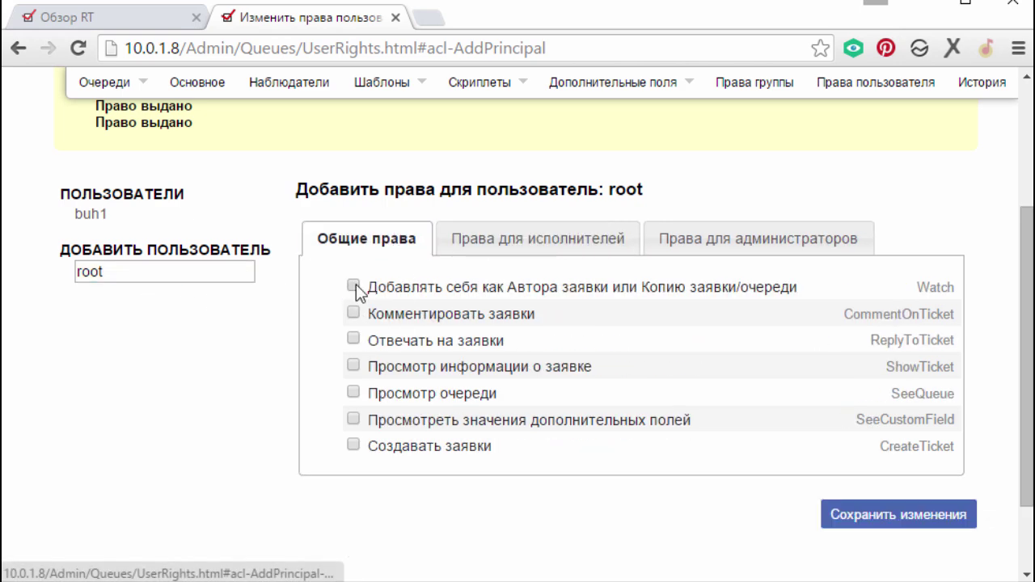
{"action": "left_click", "coordinate": [354, 313]}
{"action": "left_click", "coordinate": [353, 339]}
{"action": "left_click", "coordinate": [353, 366]}
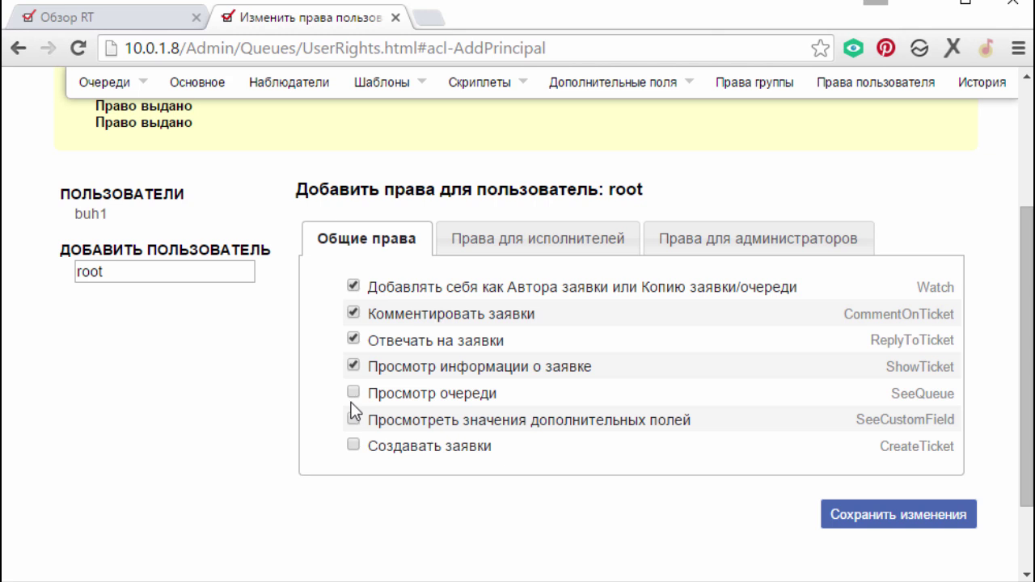
{"action": "left_click", "coordinate": [354, 393]}
{"action": "left_click", "coordinate": [353, 419]}
{"action": "left_click", "coordinate": [354, 445]}
- Grant root OwnTicket, ModifyTicket, TakeTicket, StealTicket and DeleteTicket staff rights, then save
{"action": "left_click", "coordinate": [495, 241]}
{"action": "scroll", "coordinate": [525, 316], "scroll_direction": "down", "scroll_amount": 2}
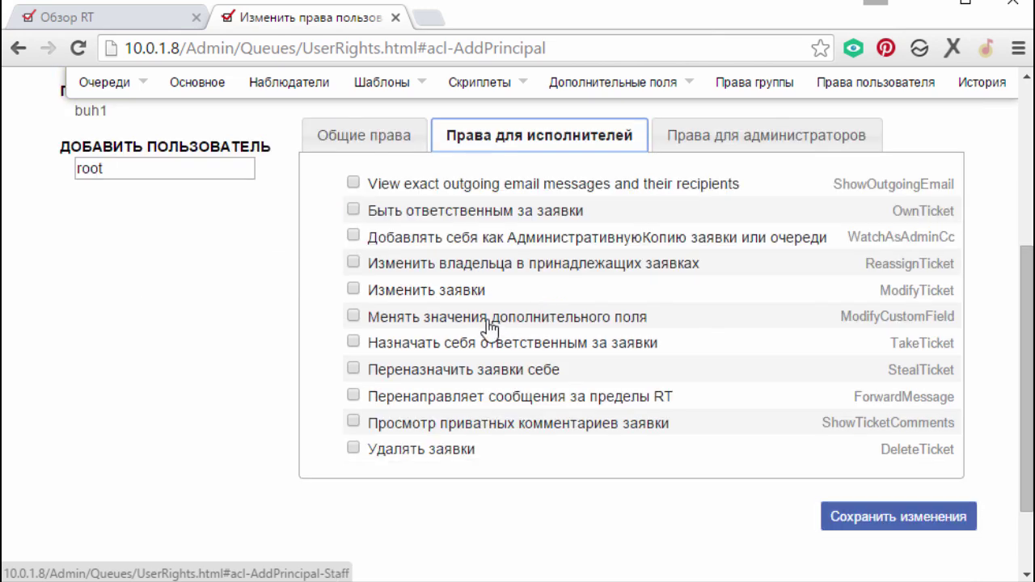
{"action": "left_click", "coordinate": [353, 212]}
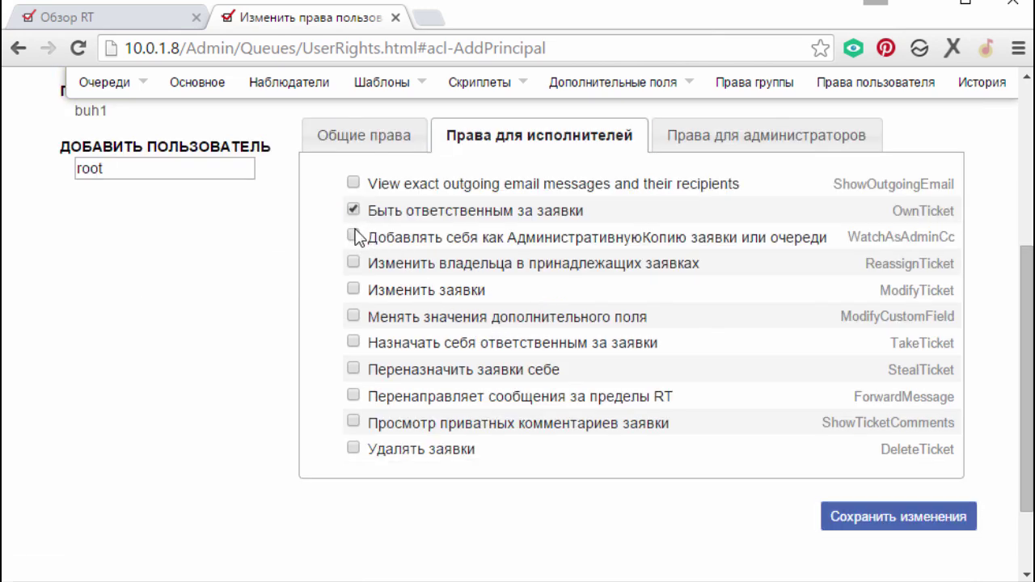
{"action": "left_click", "coordinate": [353, 289]}
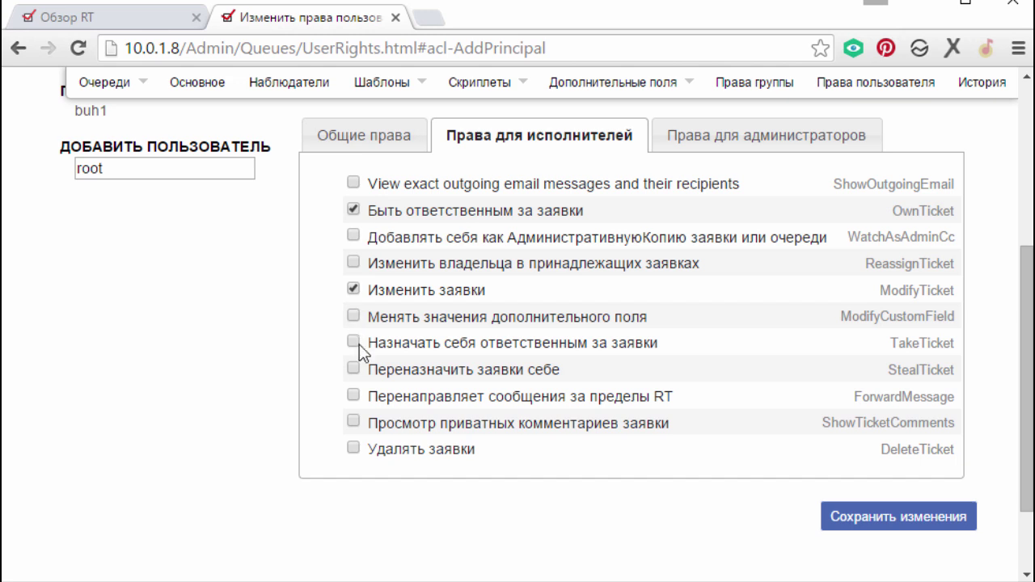
{"action": "left_click", "coordinate": [353, 370]}
{"action": "left_click", "coordinate": [353, 369]}
{"action": "left_click", "coordinate": [715, 134]}
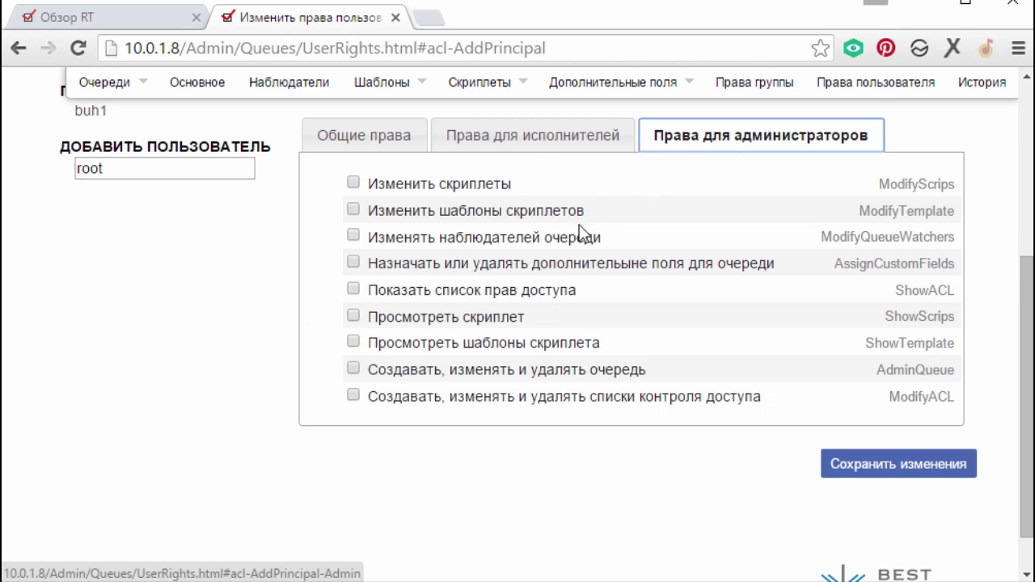
{"action": "left_click", "coordinate": [372, 138]}
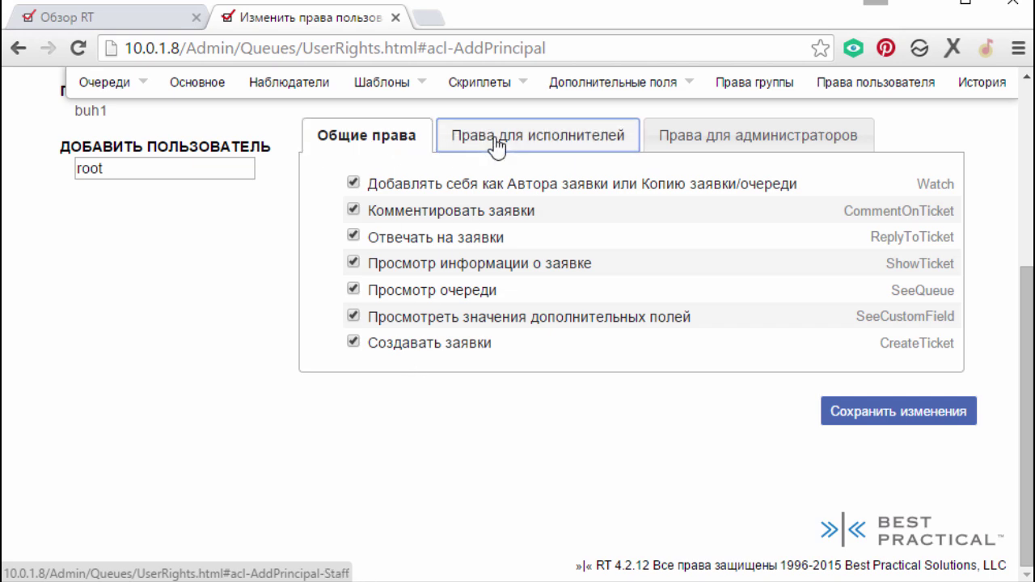
{"action": "left_click", "coordinate": [531, 136]}
{"action": "left_click", "coordinate": [870, 513]}
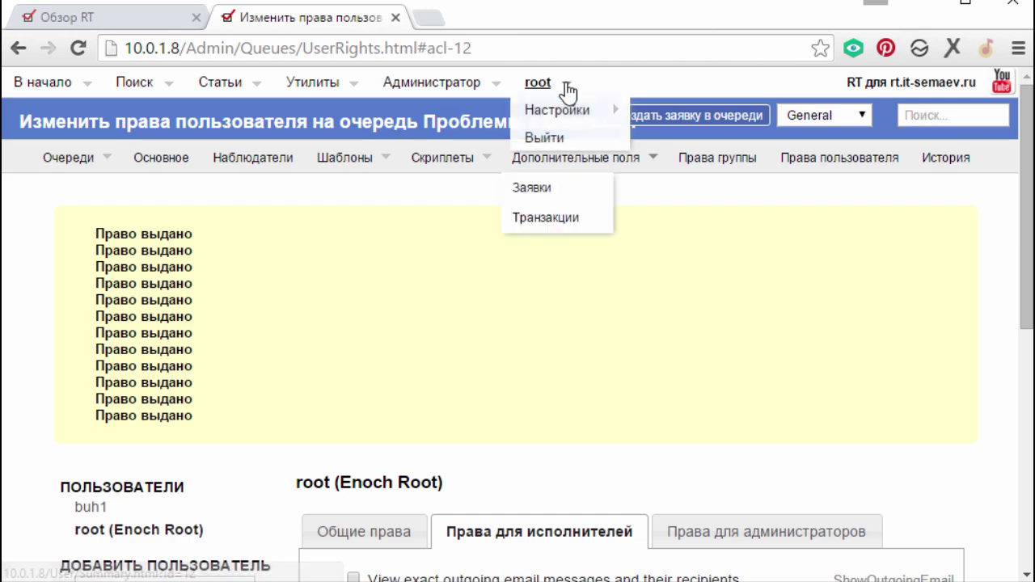
- Log out of root and log in to RT as buh1 with the account password
{"action": "mouse_move", "coordinate": [34, 89]}
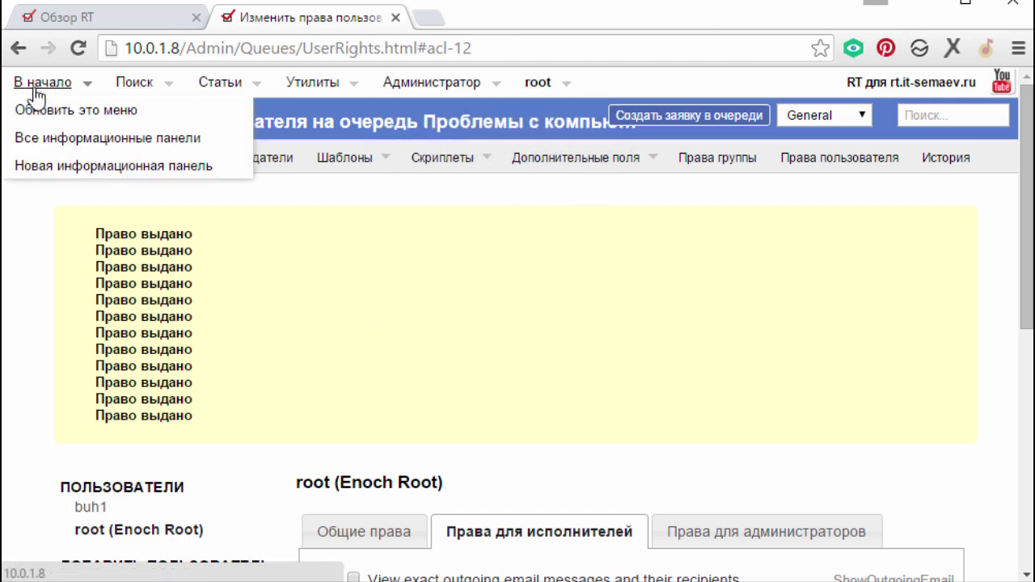
{"action": "mouse_move", "coordinate": [536, 96]}
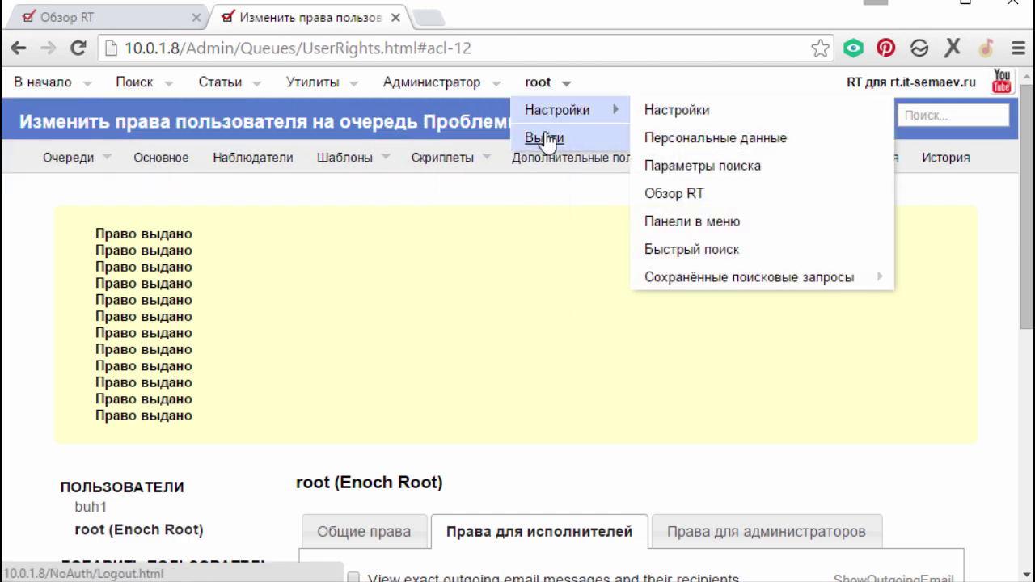
{"action": "left_click", "coordinate": [544, 139]}
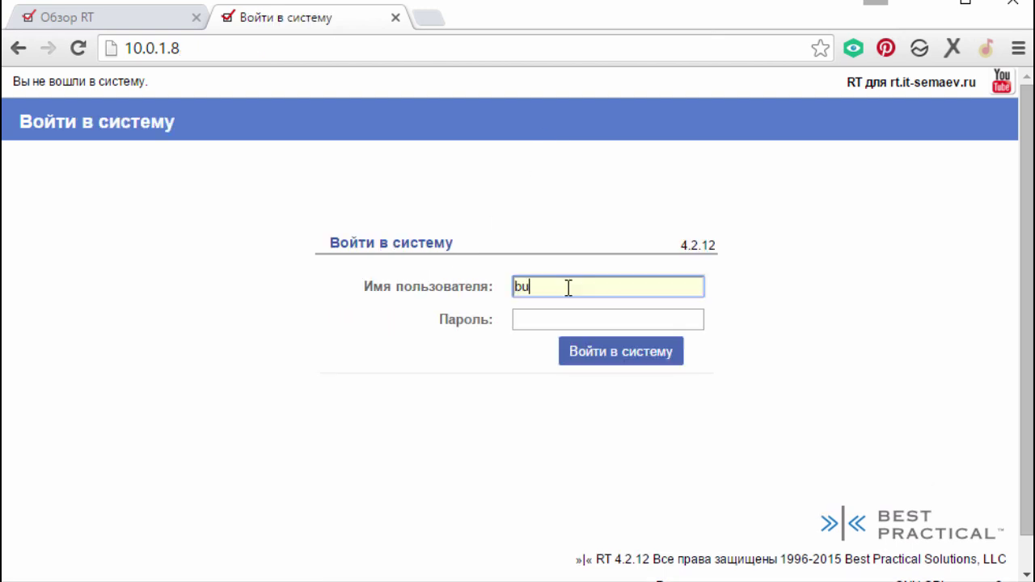
{"action": "left_click", "coordinate": [569, 288]}
{"action": "type", "text": "buh1"}
{"action": "key", "text": "Tab"}
{"action": "type", "text": "******"}
{"action": "left_click", "coordinate": [588, 349]}
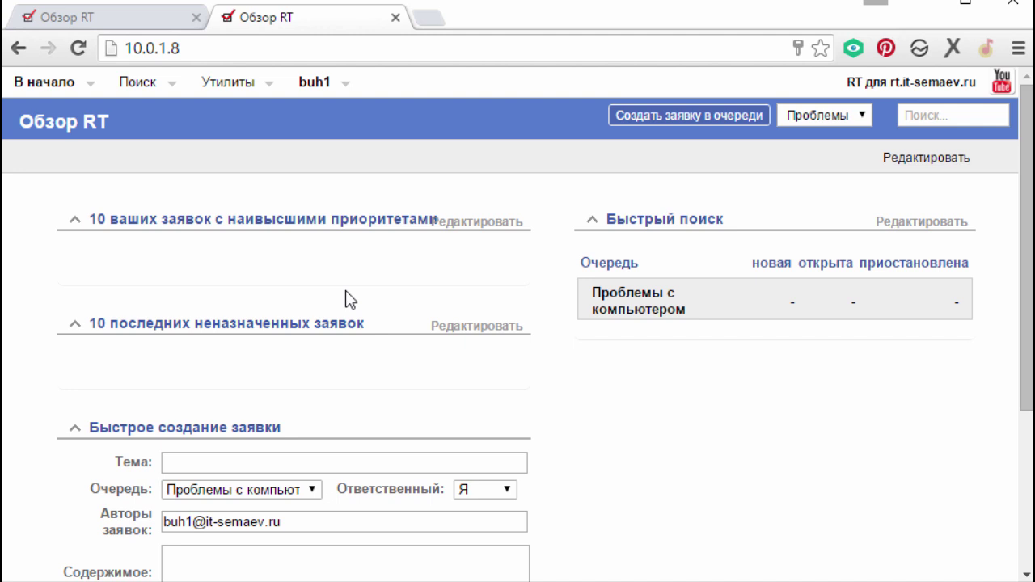
- Fill in a quick ticket: subject 'не работает почта', owner Никто, content 'Не приходят пись'
{"action": "scroll", "coordinate": [463, 322], "scroll_direction": "down", "scroll_amount": 2}
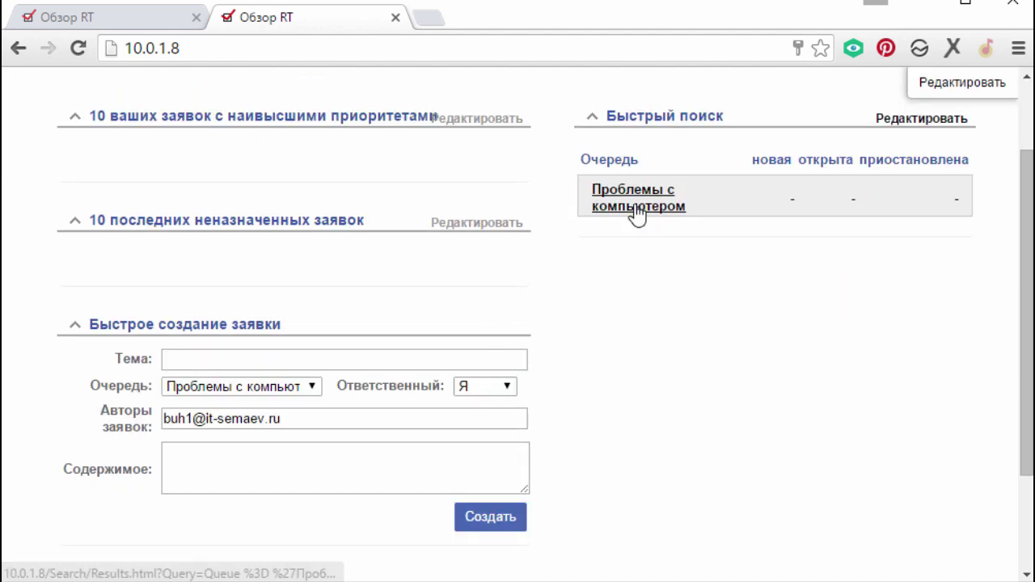
{"action": "scroll", "coordinate": [636, 215], "scroll_direction": "up", "scroll_amount": 2}
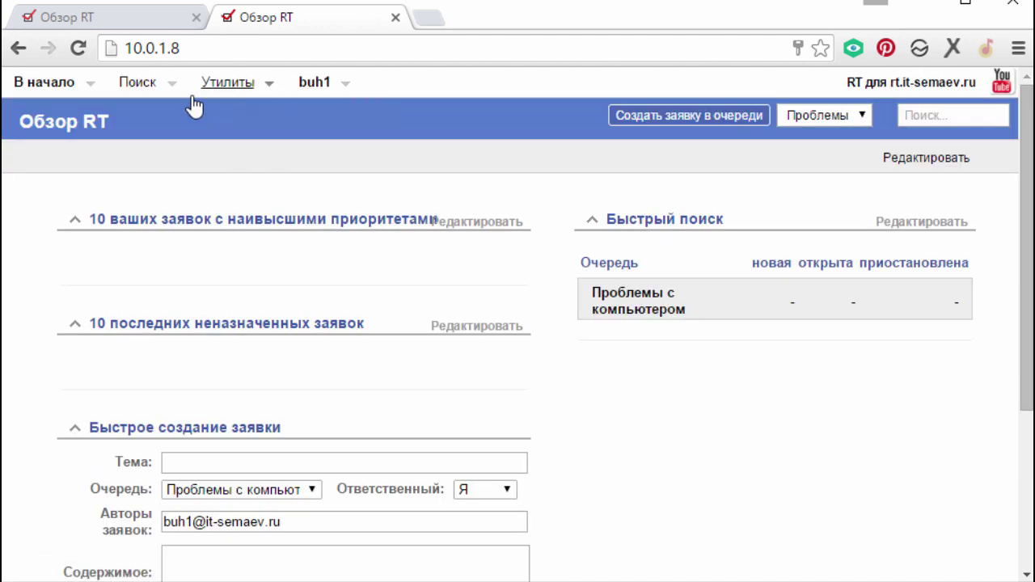
{"action": "mouse_move", "coordinate": [267, 73]}
{"action": "scroll", "coordinate": [681, 364], "scroll_direction": "down", "scroll_amount": 2}
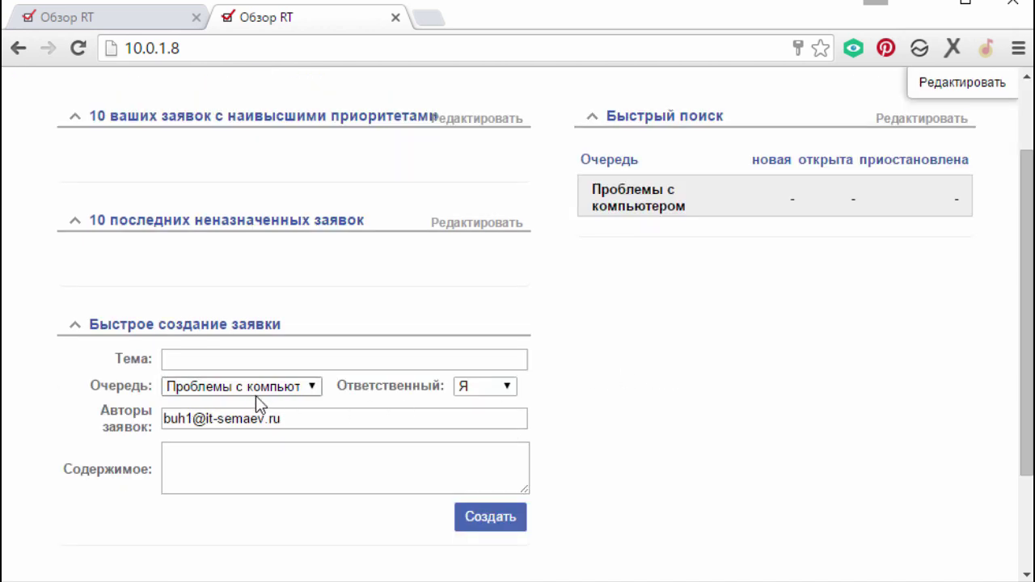
{"action": "left_click", "coordinate": [278, 387]}
{"action": "left_click", "coordinate": [278, 386]}
{"action": "left_click", "coordinate": [258, 356]}
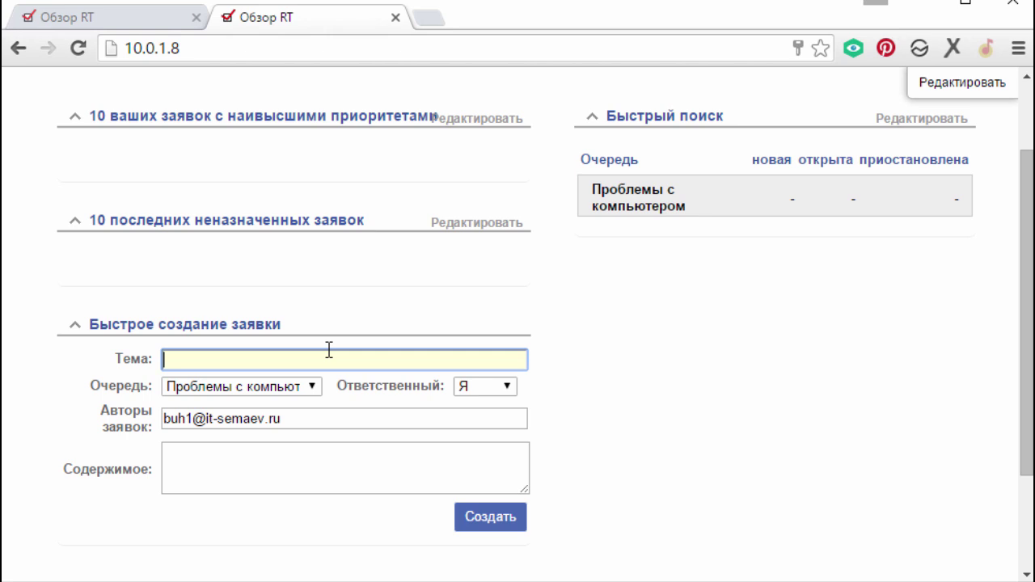
{"action": "type", "text": "не работает почт"}
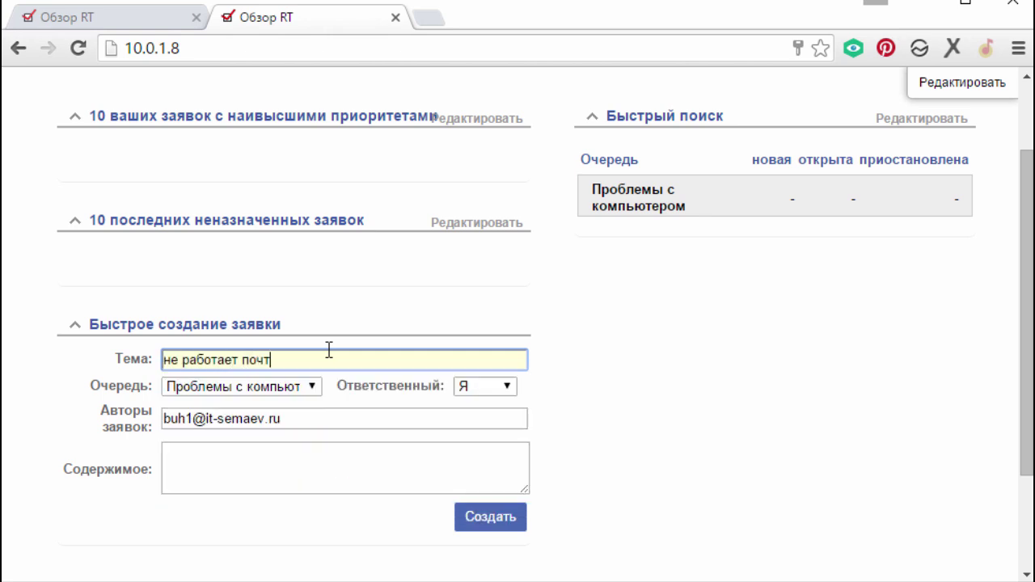
{"action": "type", "text": "а"}
{"action": "left_click", "coordinate": [484, 387]}
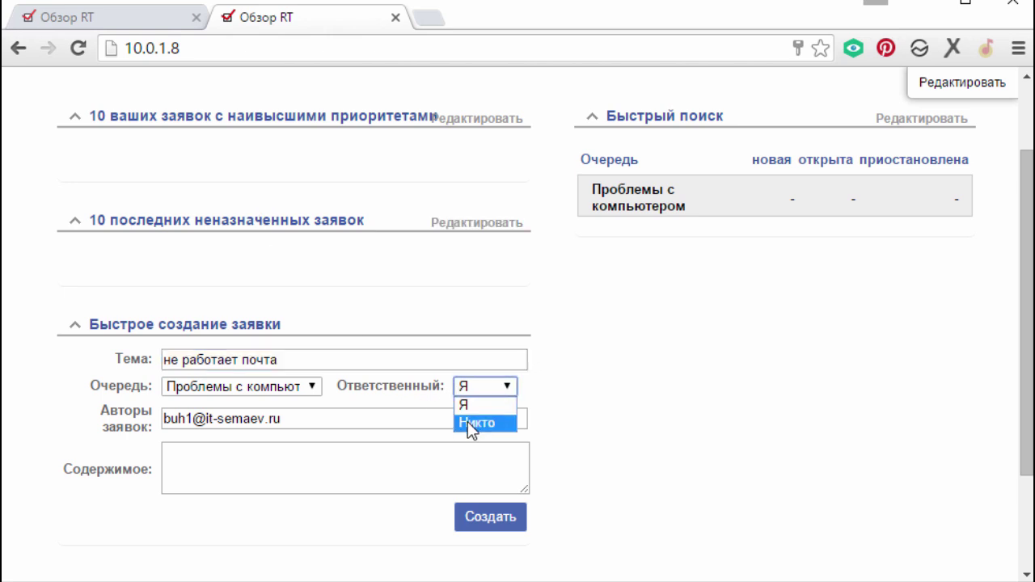
{"action": "left_click", "coordinate": [468, 421]}
{"action": "left_click", "coordinate": [415, 470]}
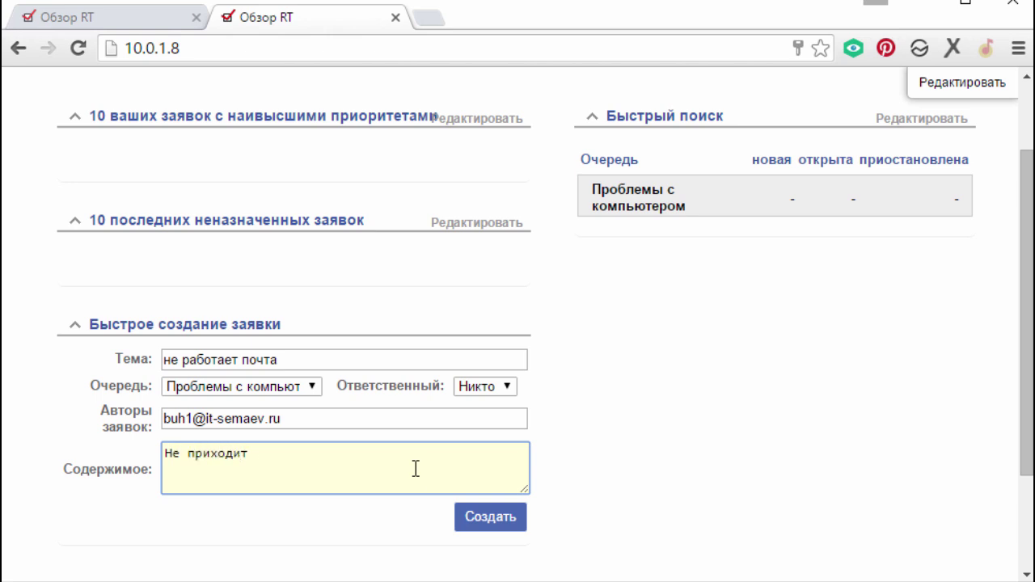
{"action": "type", "text": "Не приходят письма"}
- Create the ticket, then open ticket #1 'не работает почта' and view its actions
{"action": "left_click", "coordinate": [487, 510]}
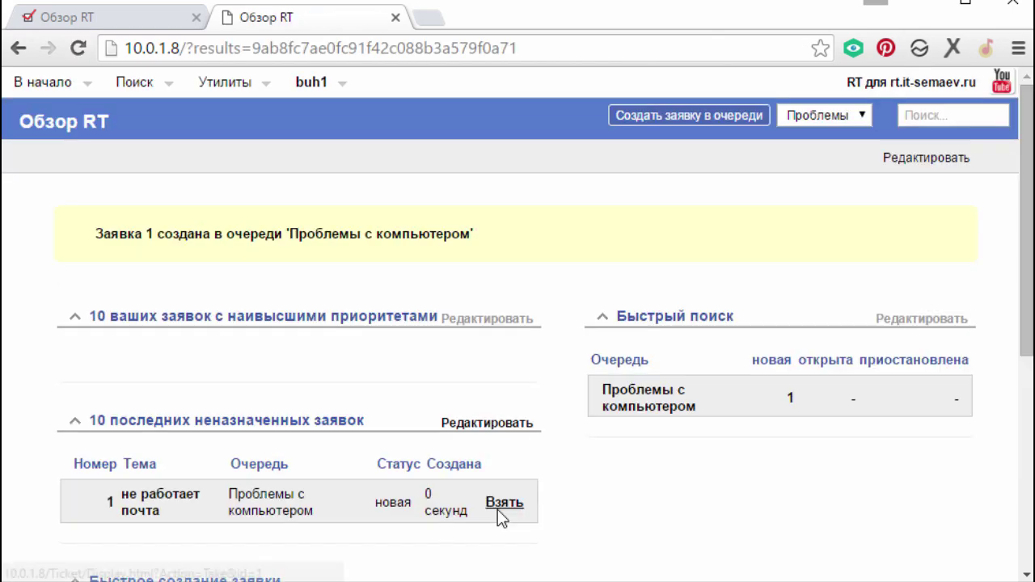
{"action": "scroll", "coordinate": [783, 408], "scroll_direction": "down", "scroll_amount": 3}
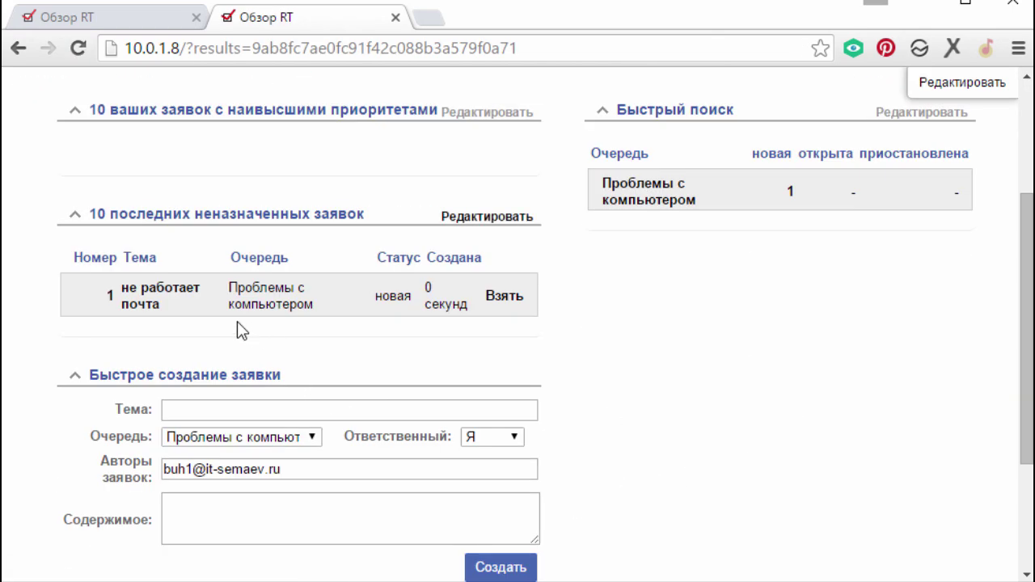
{"action": "left_click", "coordinate": [152, 309]}
{"action": "left_click", "coordinate": [890, 156]}
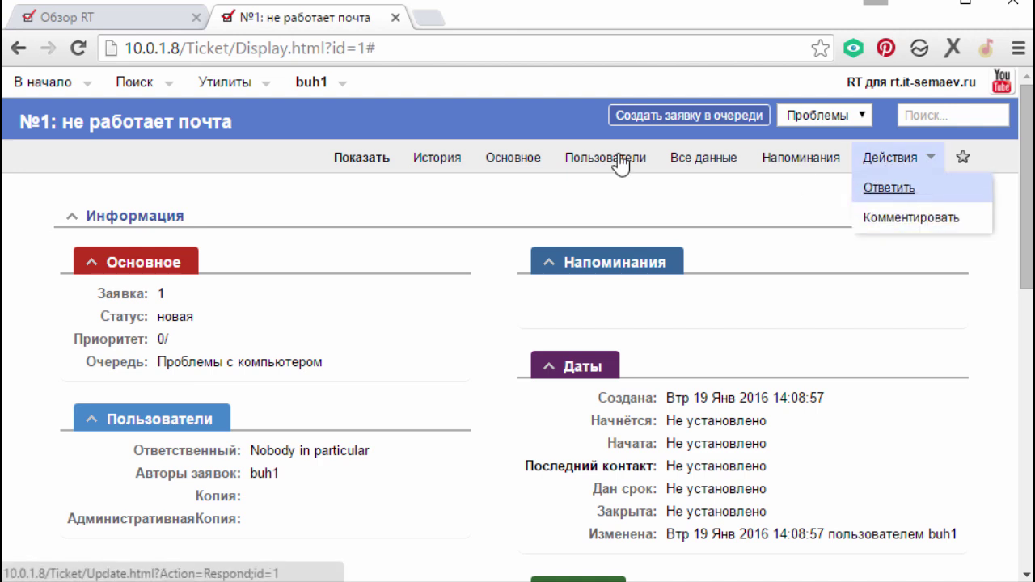
- Log out as buh1 and sign back in to RT as root, dismissing the keyboard protection notice
{"action": "left_click", "coordinate": [316, 108]}
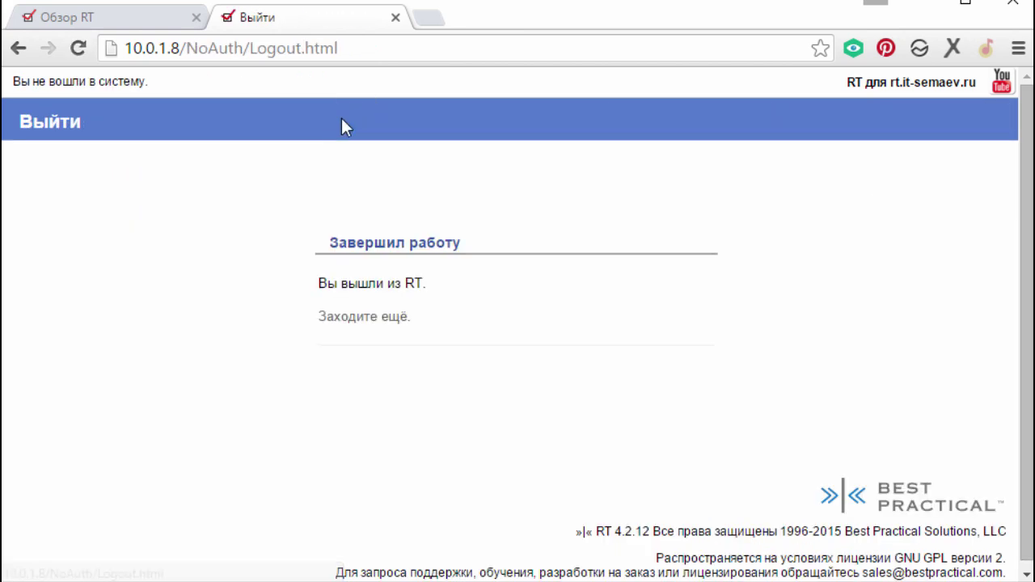
{"action": "left_click", "coordinate": [356, 321]}
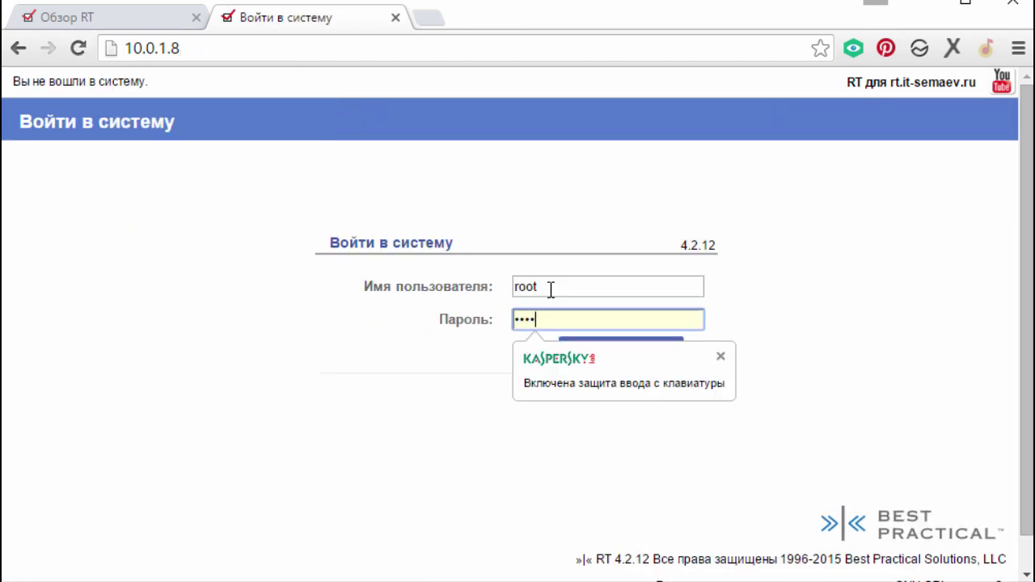
{"action": "left_click", "coordinate": [723, 357]}
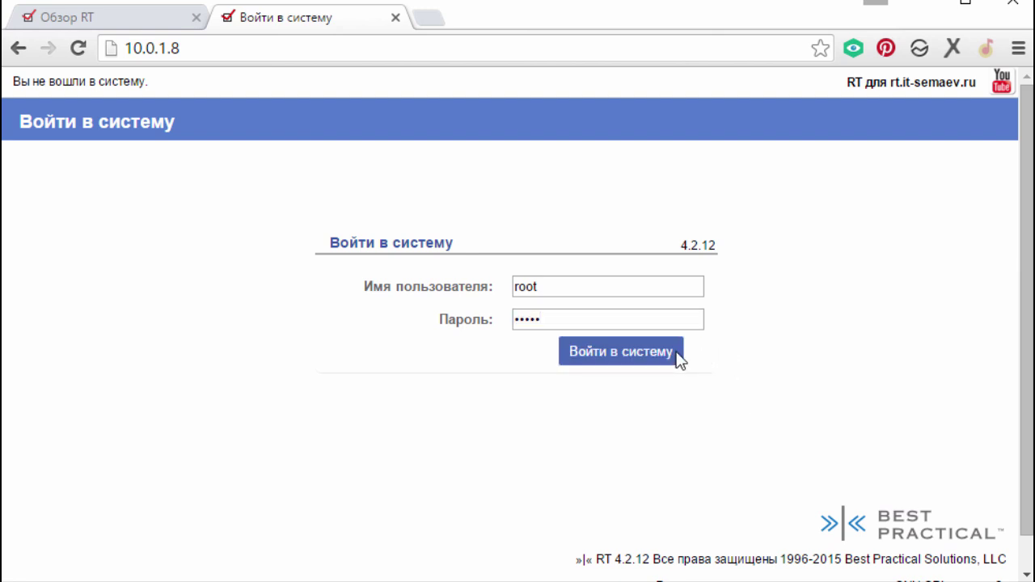
{"action": "left_click", "coordinate": [625, 349]}
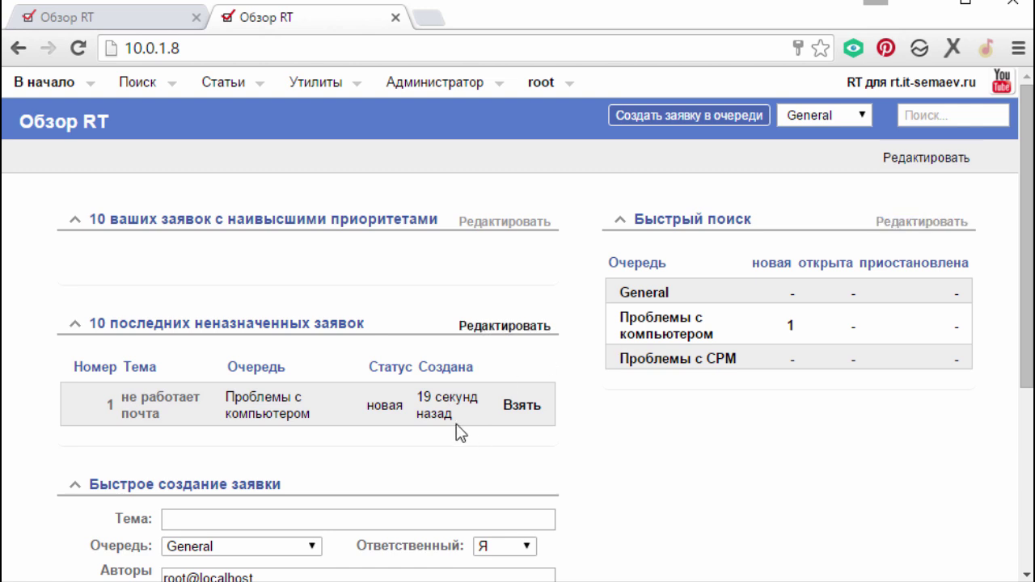
- Open ticket #1 and submit the reply 'Займусь черз 10 мин', setting it to open
{"action": "scroll", "coordinate": [458, 427], "scroll_direction": "down", "scroll_amount": 1}
{"action": "left_click", "coordinate": [152, 300]}
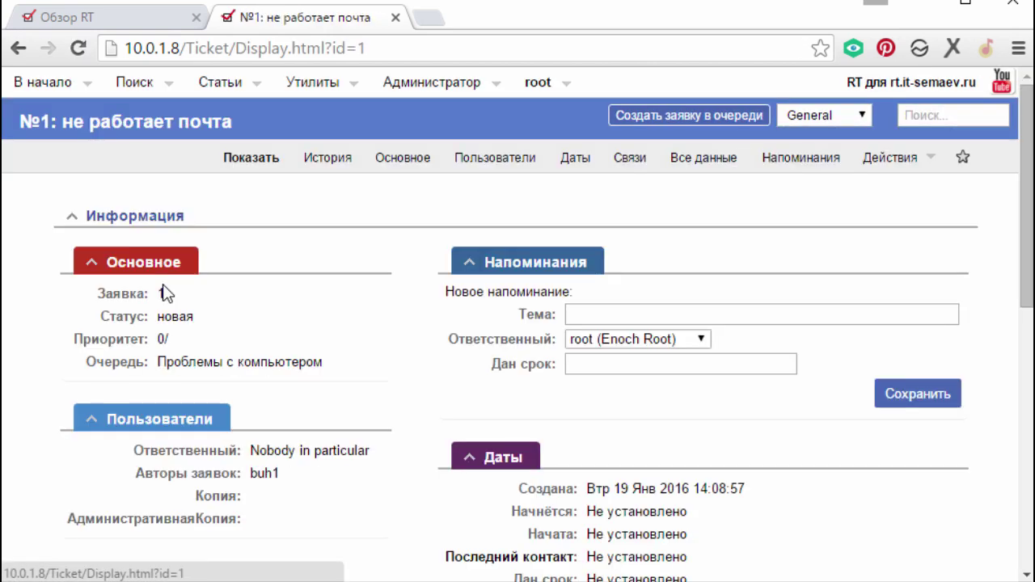
{"action": "left_click", "coordinate": [883, 157]}
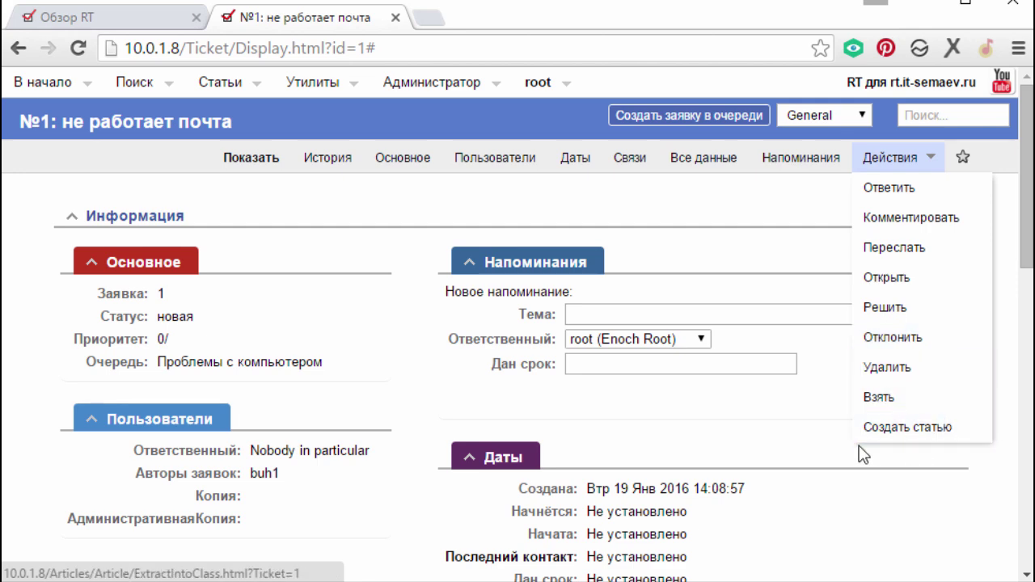
{"action": "scroll", "coordinate": [501, 365], "scroll_direction": "down", "scroll_amount": 6}
{"action": "scroll", "coordinate": [574, 377], "scroll_direction": "down", "scroll_amount": 4}
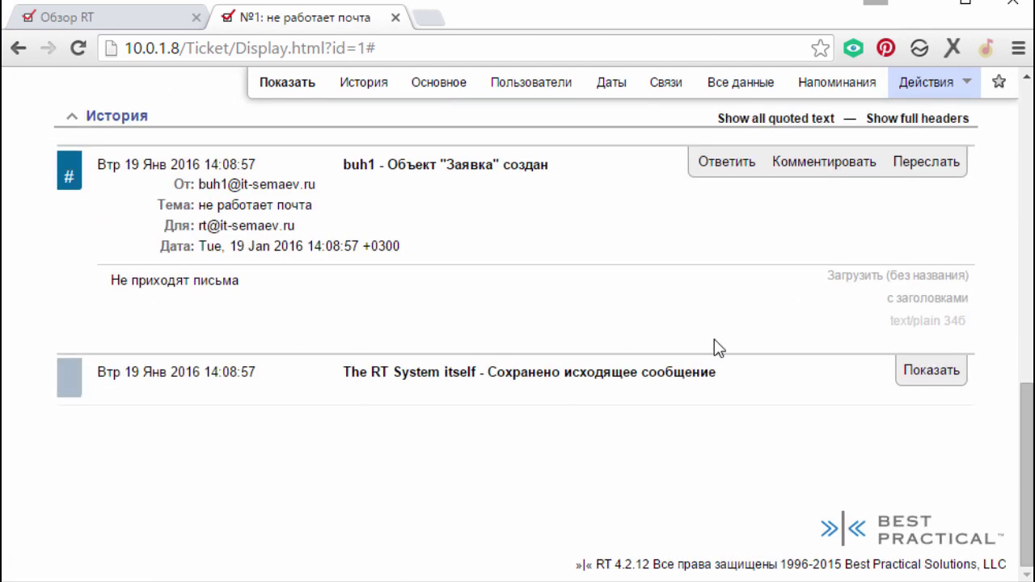
{"action": "scroll", "coordinate": [882, 233], "scroll_direction": "up", "scroll_amount": 3}
{"action": "mouse_move", "coordinate": [941, 104]}
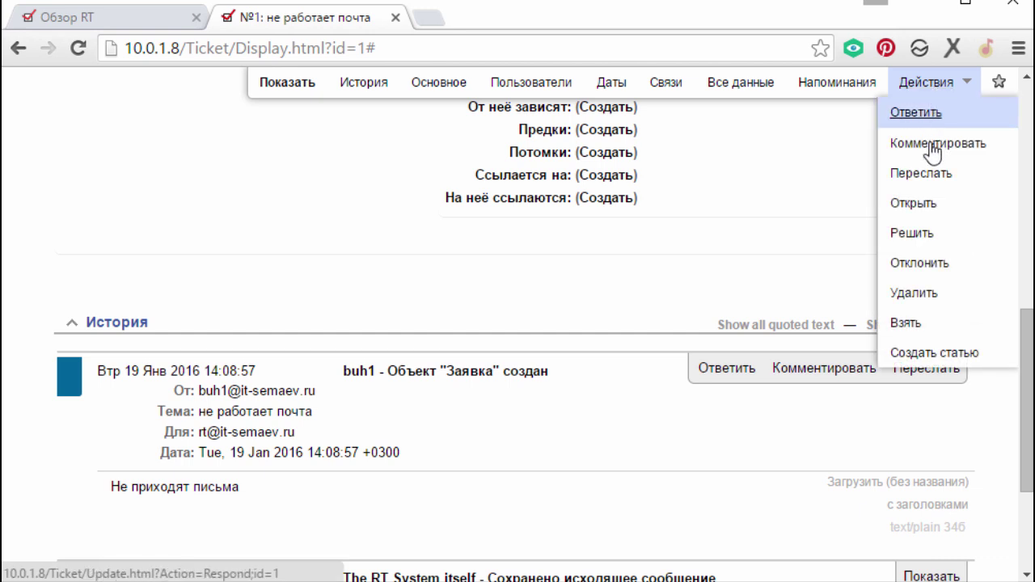
{"action": "left_click", "coordinate": [911, 203]}
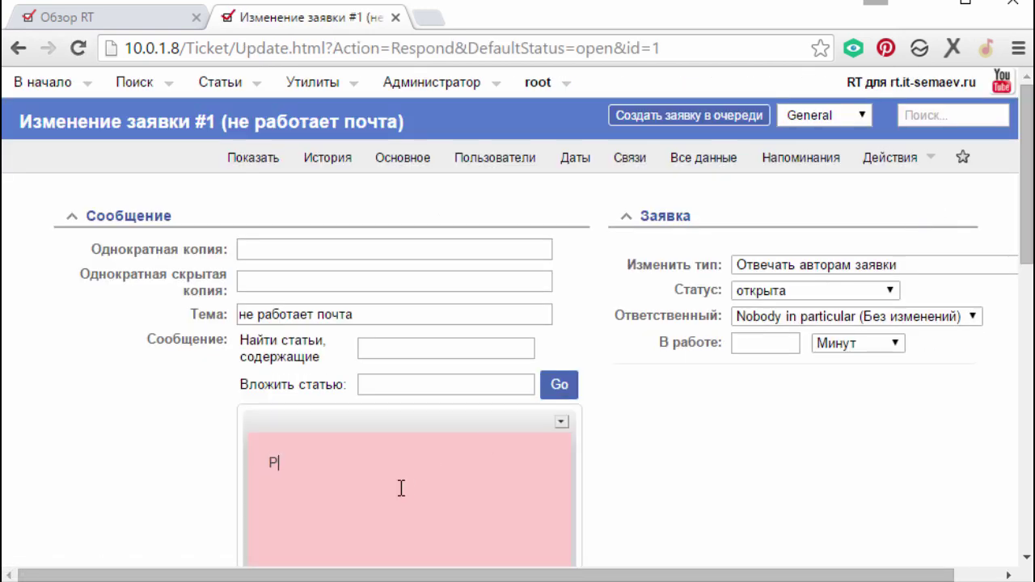
{"action": "type", "text": "Займусь ч"}
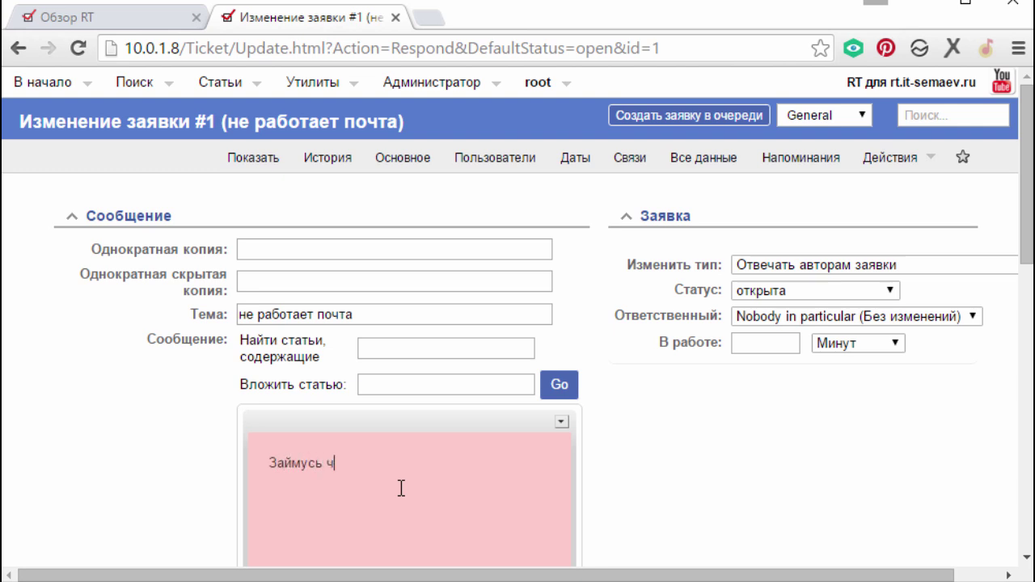
{"action": "type", "text": "ерз 10 минут"}
{"action": "scroll", "coordinate": [394, 493], "scroll_direction": "down", "scroll_amount": 5}
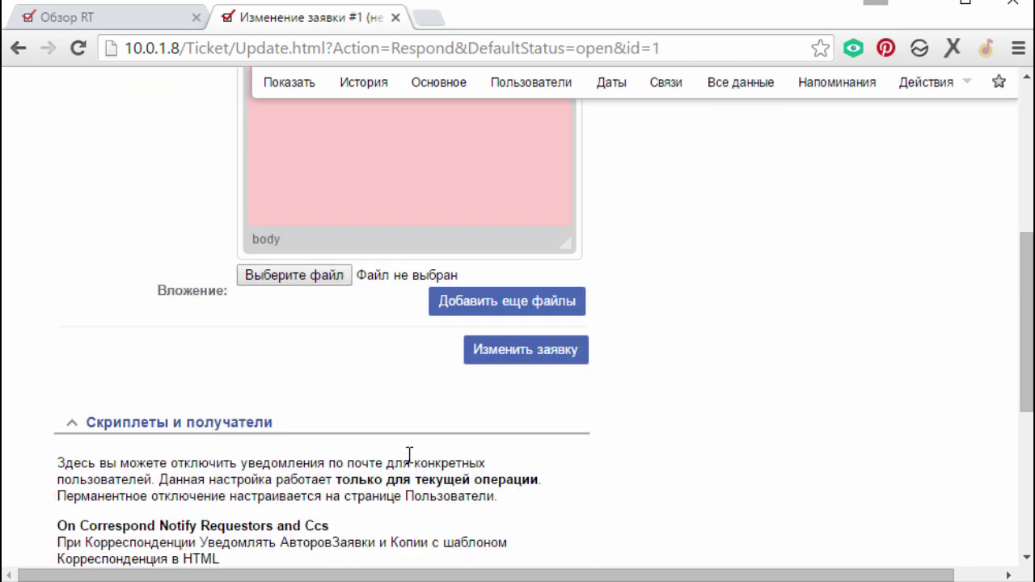
{"action": "left_click", "coordinate": [530, 347]}
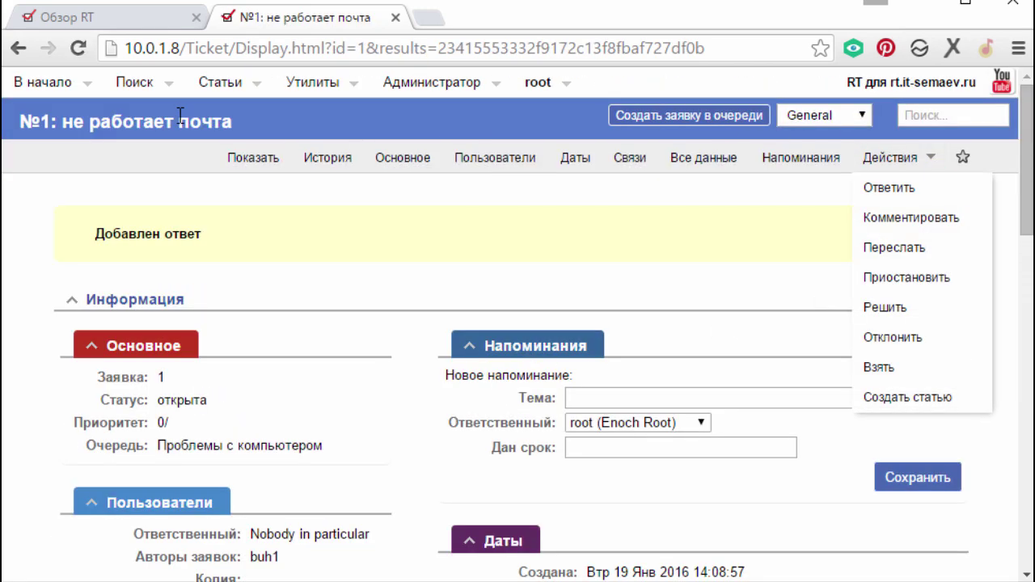
- Resolve ticket #1 with the comment 'Всроблема на хостинге, починили.' and return to the overview
{"action": "left_click", "coordinate": [40, 84]}
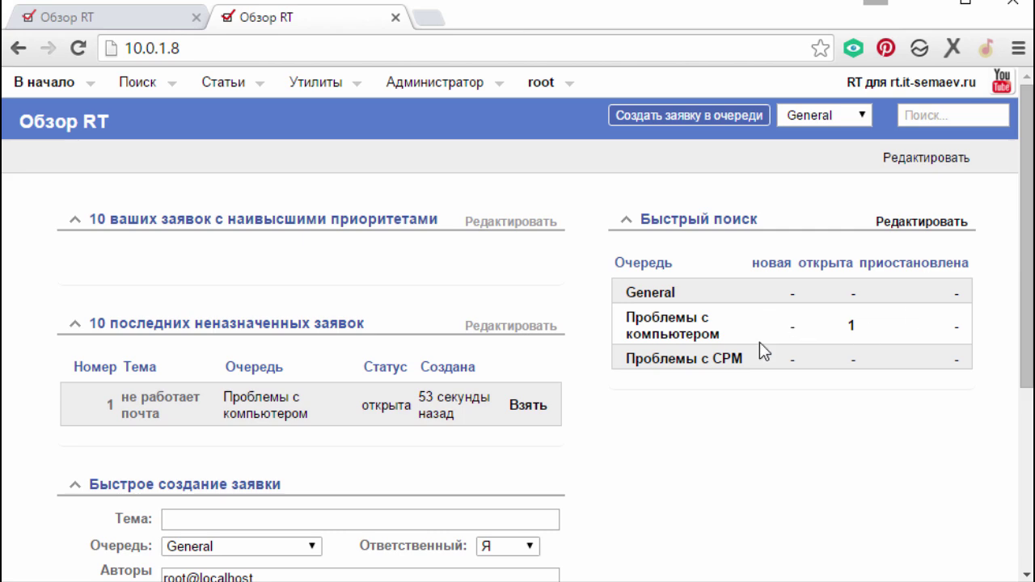
{"action": "scroll", "coordinate": [759, 342], "scroll_direction": "down", "scroll_amount": 3}
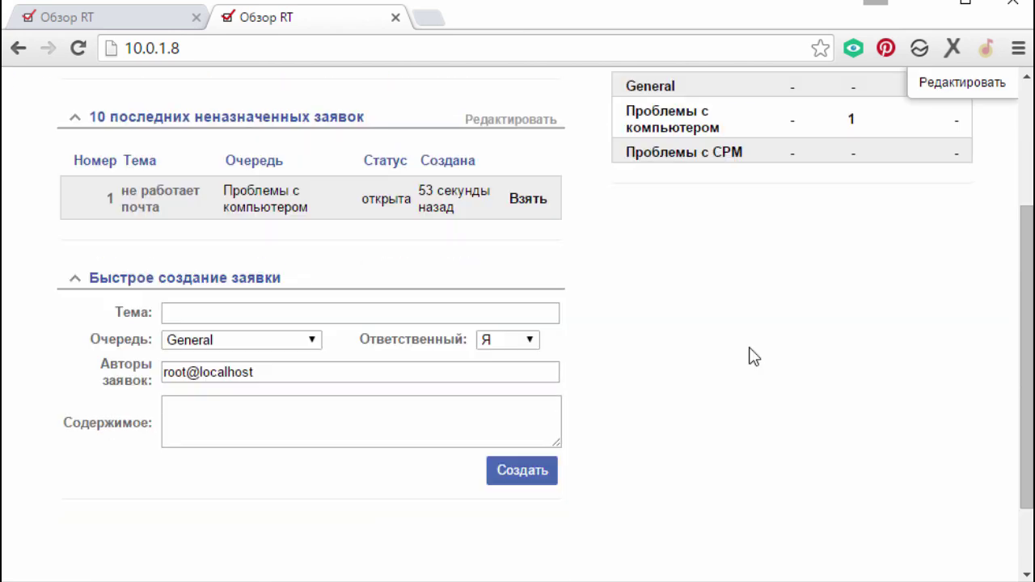
{"action": "left_click", "coordinate": [144, 208]}
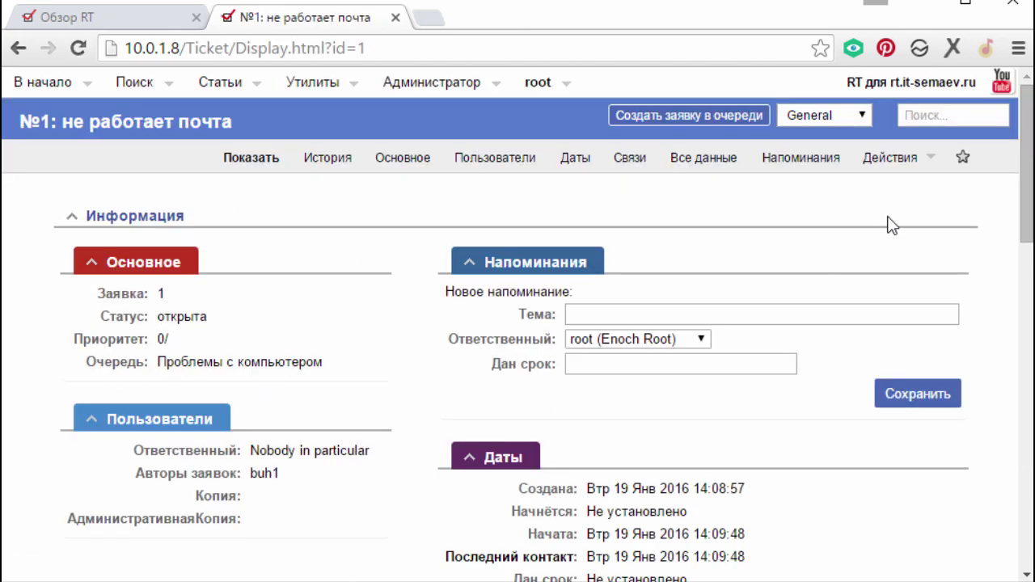
{"action": "mouse_move", "coordinate": [885, 162]}
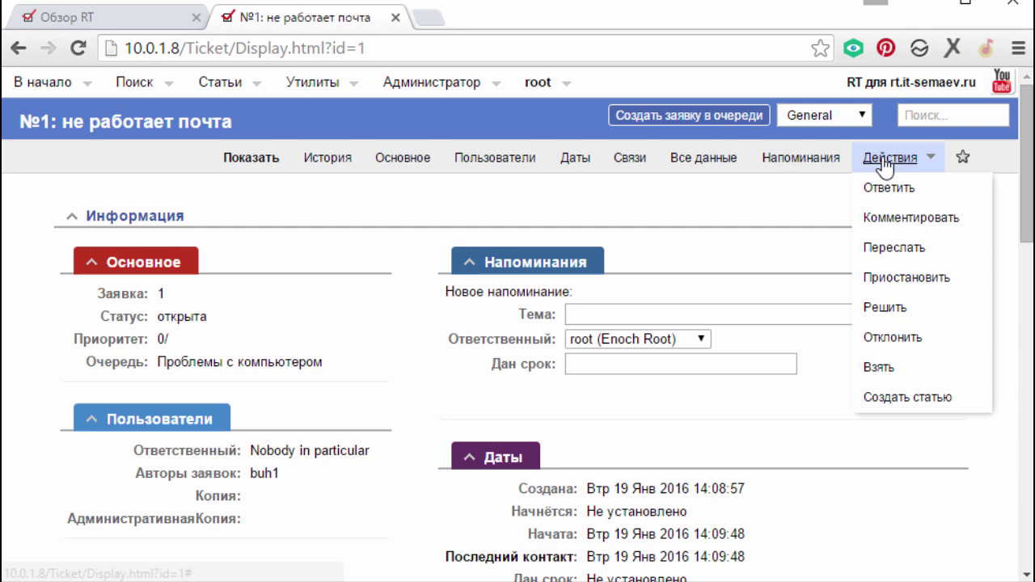
{"action": "left_click", "coordinate": [883, 307]}
{"action": "left_click", "coordinate": [390, 462]}
{"action": "type", "text": "Вс"}
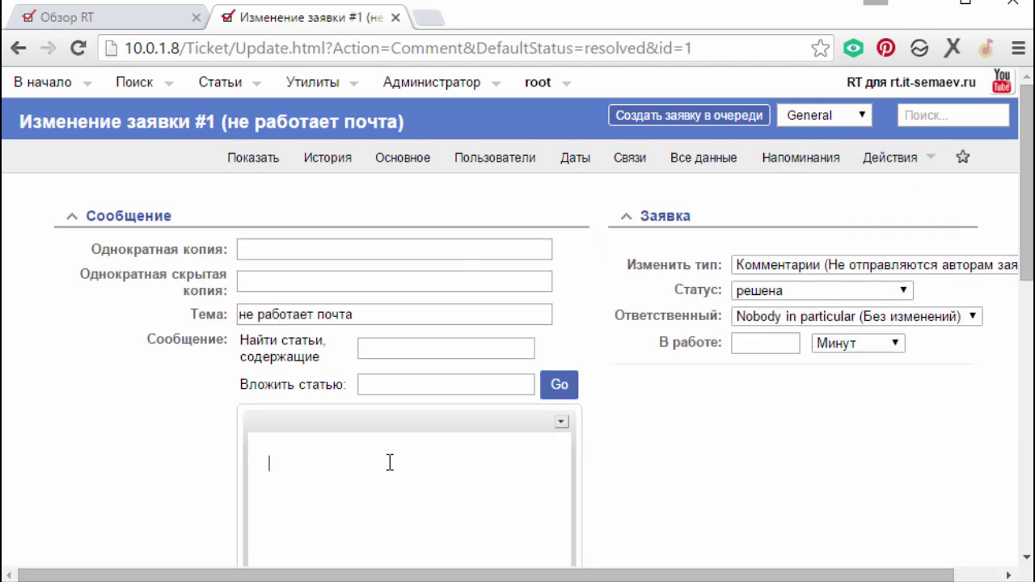
{"action": "type", "text": "роблема на"}
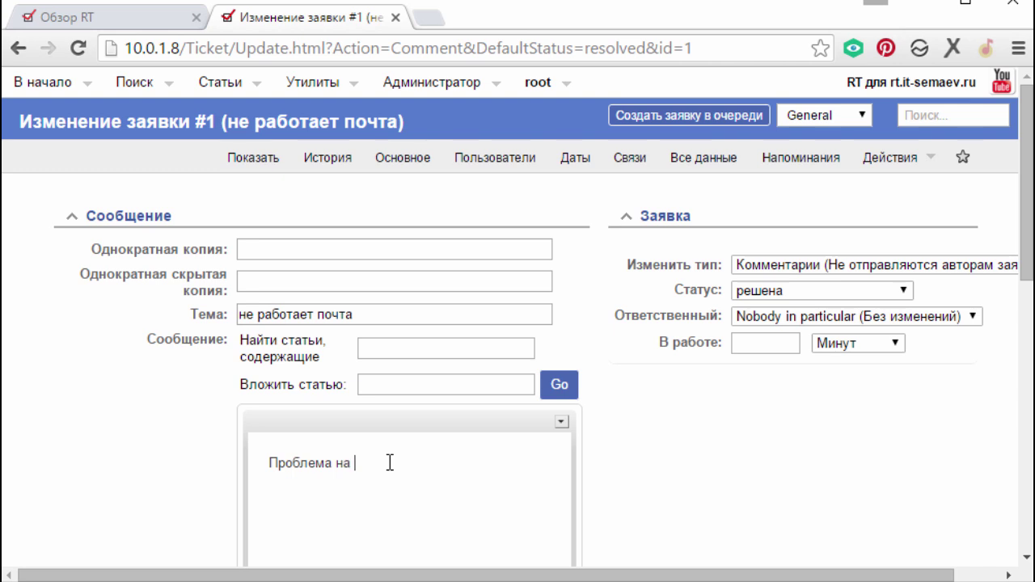
{"action": "type", "text": " хостинге, починили"}
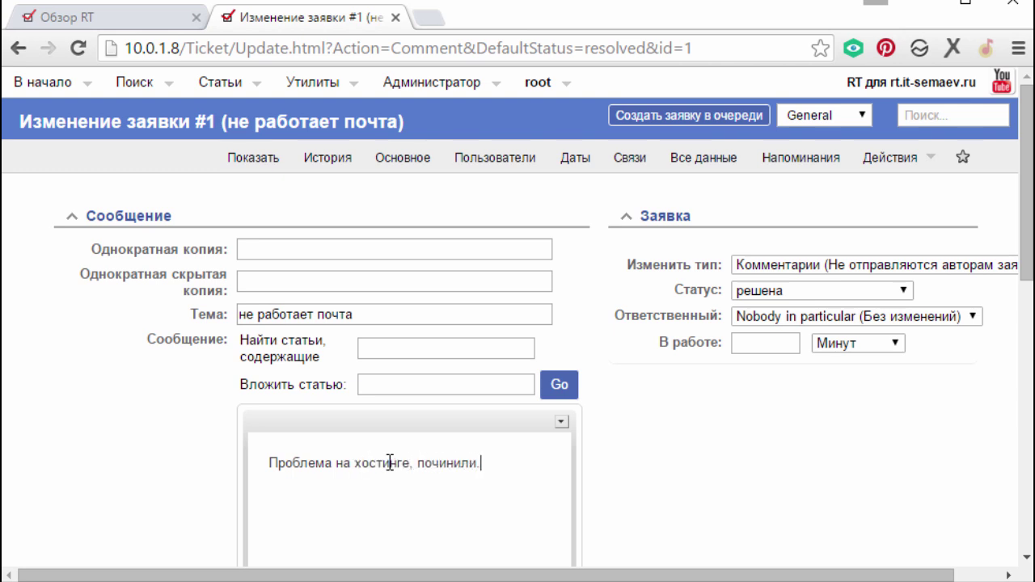
{"action": "type", "text": "."}
{"action": "scroll", "coordinate": [504, 256], "scroll_direction": "down", "scroll_amount": 4}
{"action": "left_click", "coordinate": [512, 450]}
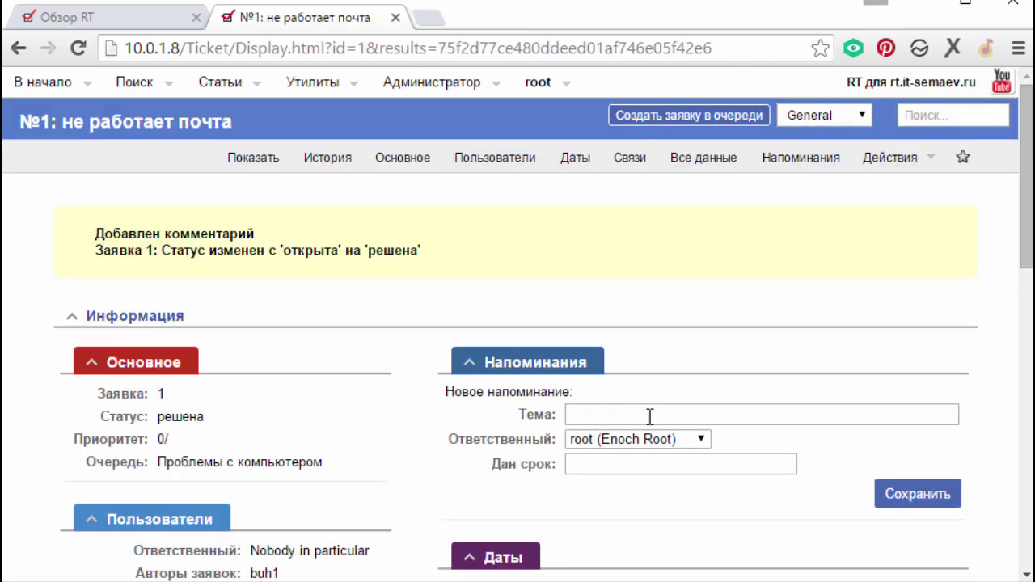
{"action": "left_click", "coordinate": [45, 81]}
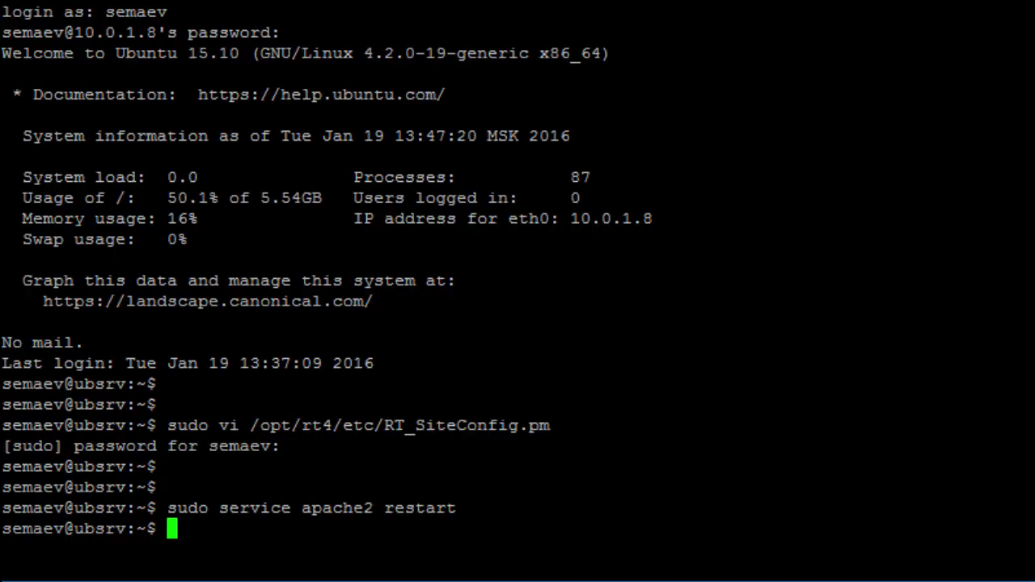
- Rerun tail /var/log/mail.log from shell history and highlight the bounced recipient address
{"action": "key", "text": "Return"}
{"action": "key", "text": "Up"}
{"action": "key", "text": "Up"}
{"action": "key", "text": "Up"}
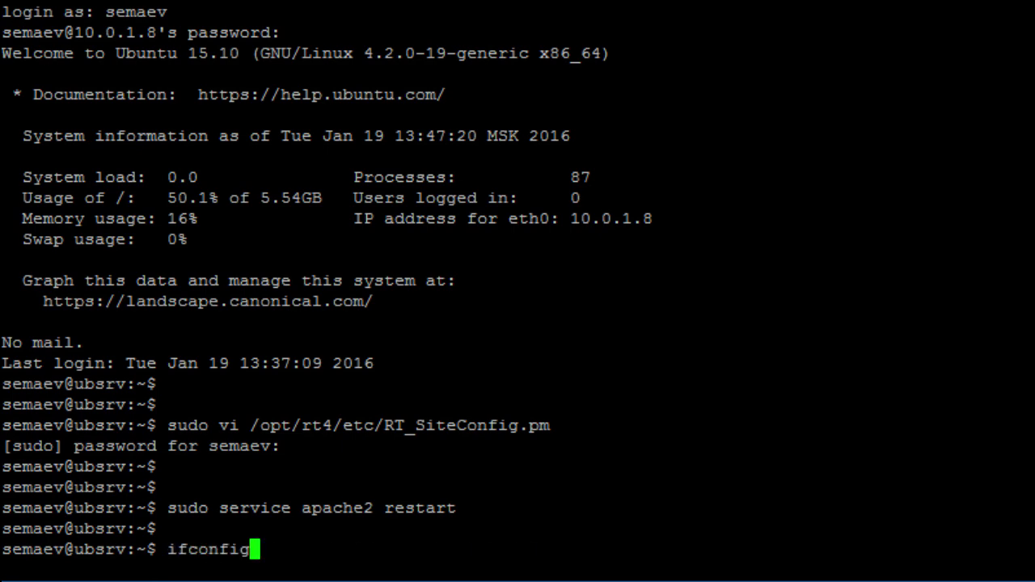
{"action": "key", "text": "Up"}
{"action": "key", "text": "Return"}
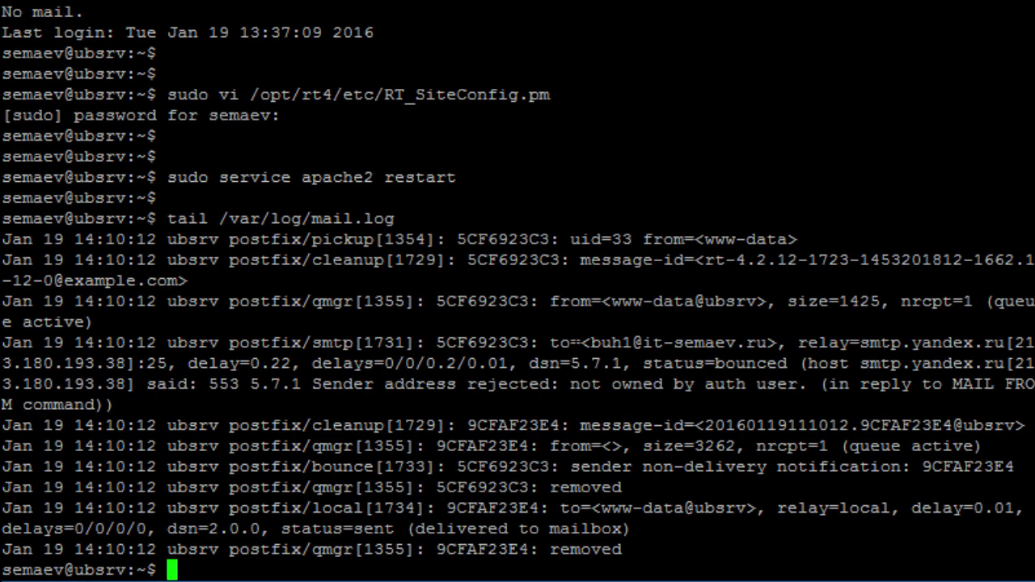
{"action": "left_click_drag", "start_coordinate": [585, 343], "coordinate": [762, 343]}
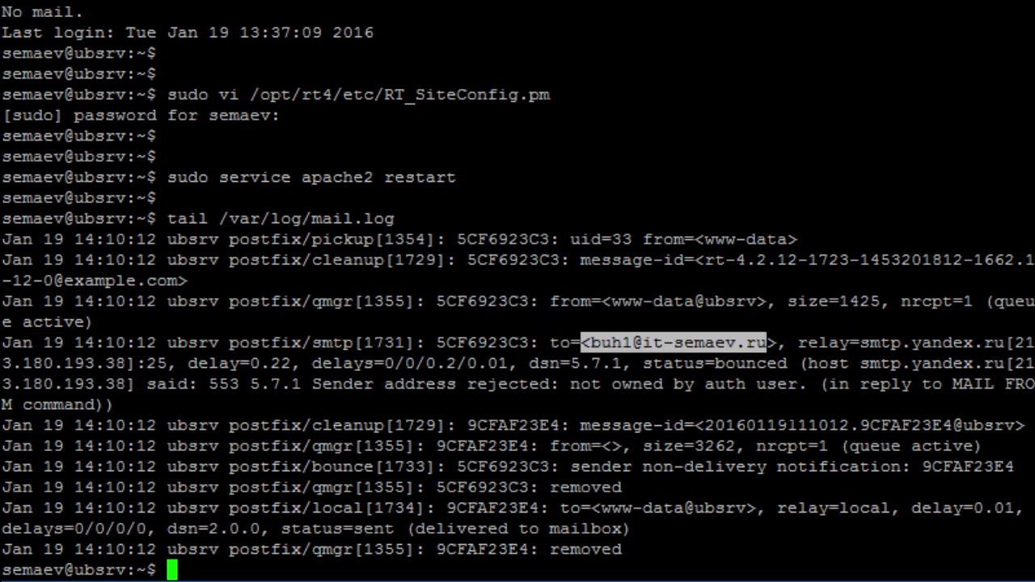